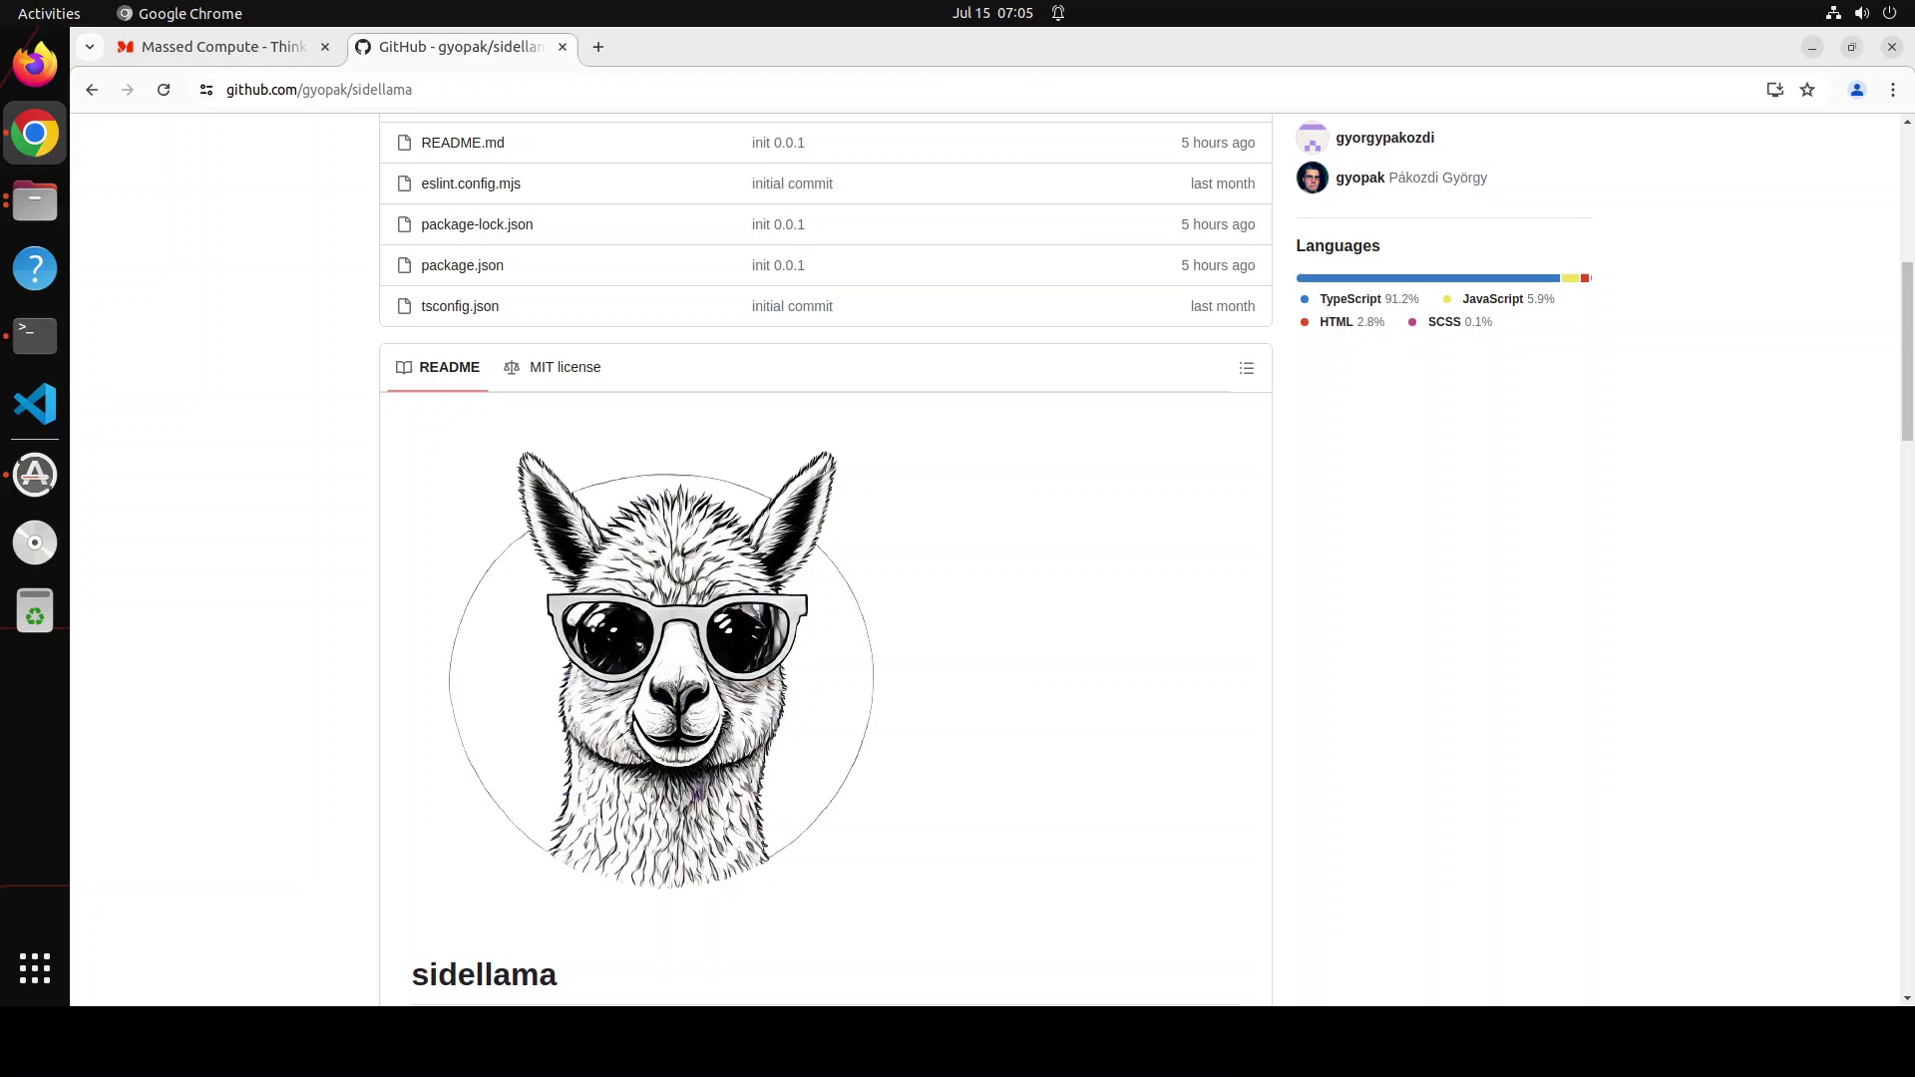
Return to the sidellama repository and open its Releases page in a new tab.
left_click(202, 50)
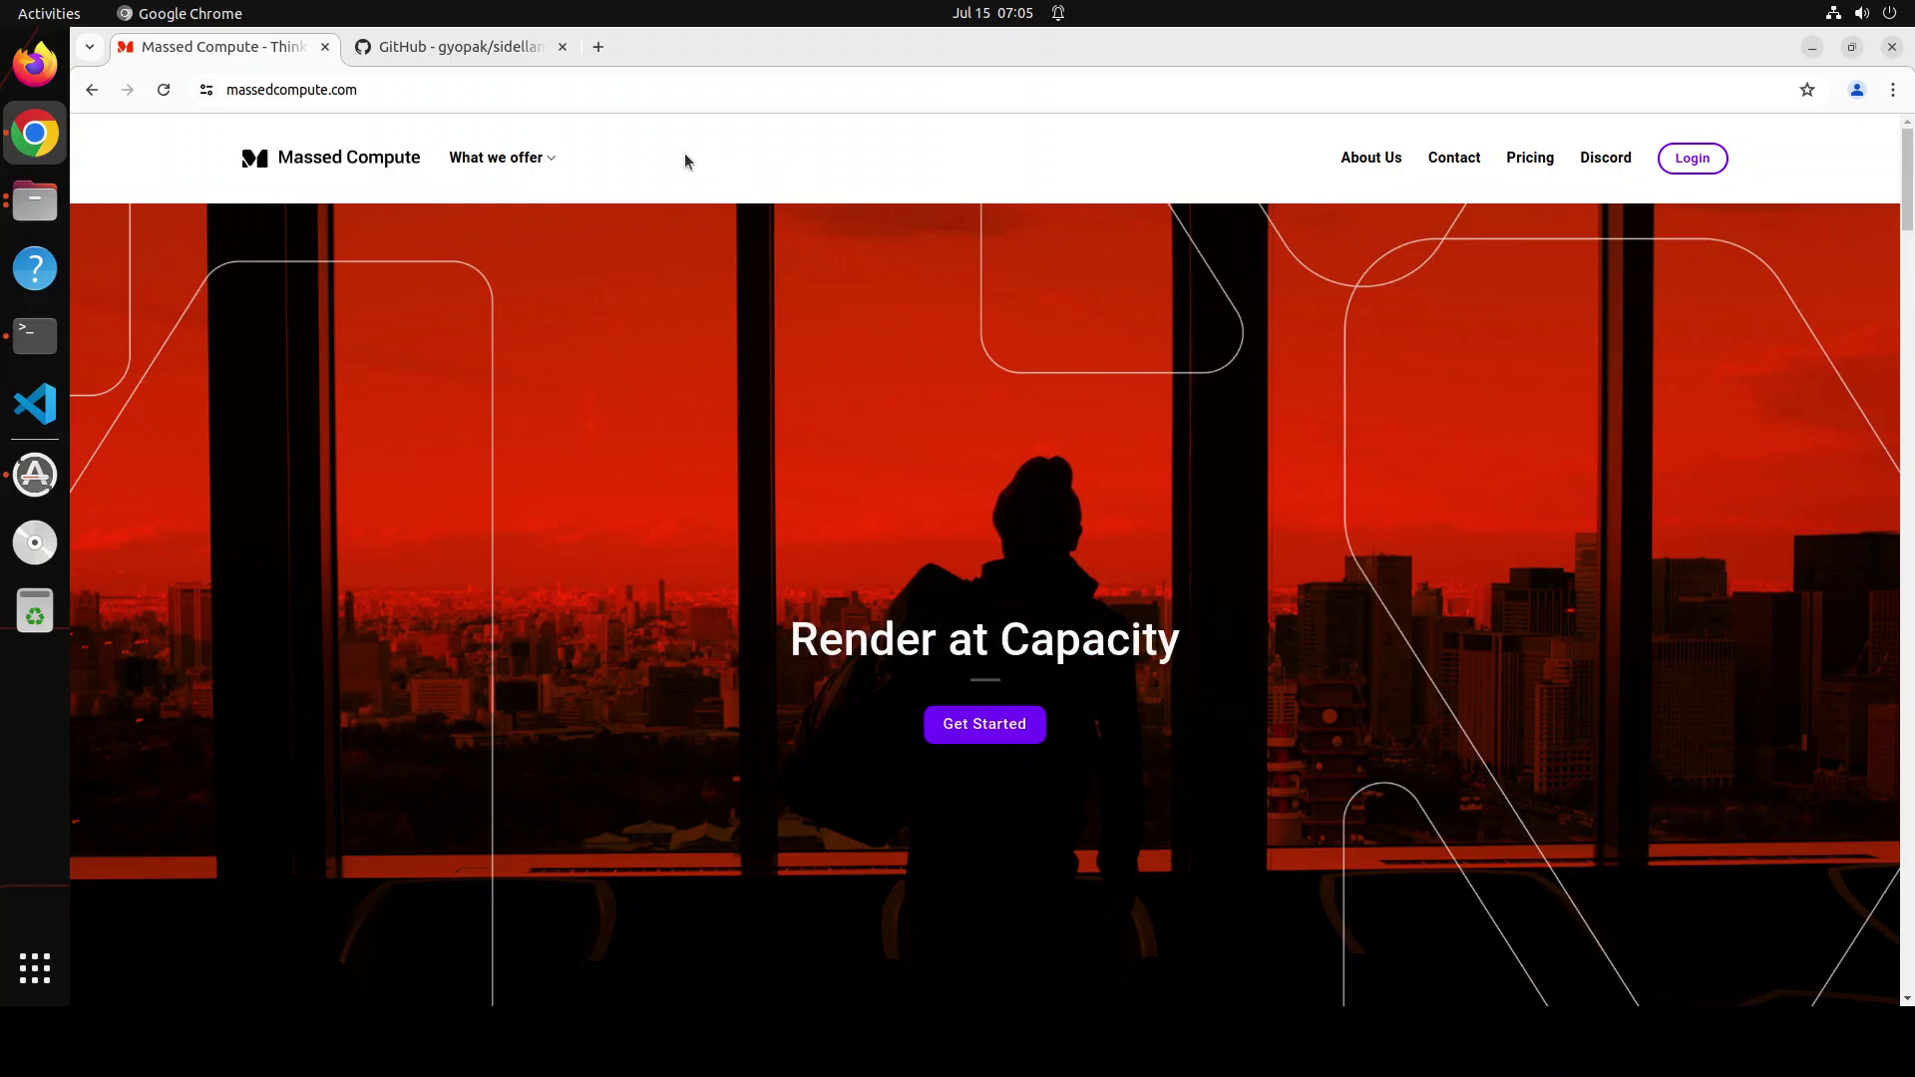
left_click(468, 50)
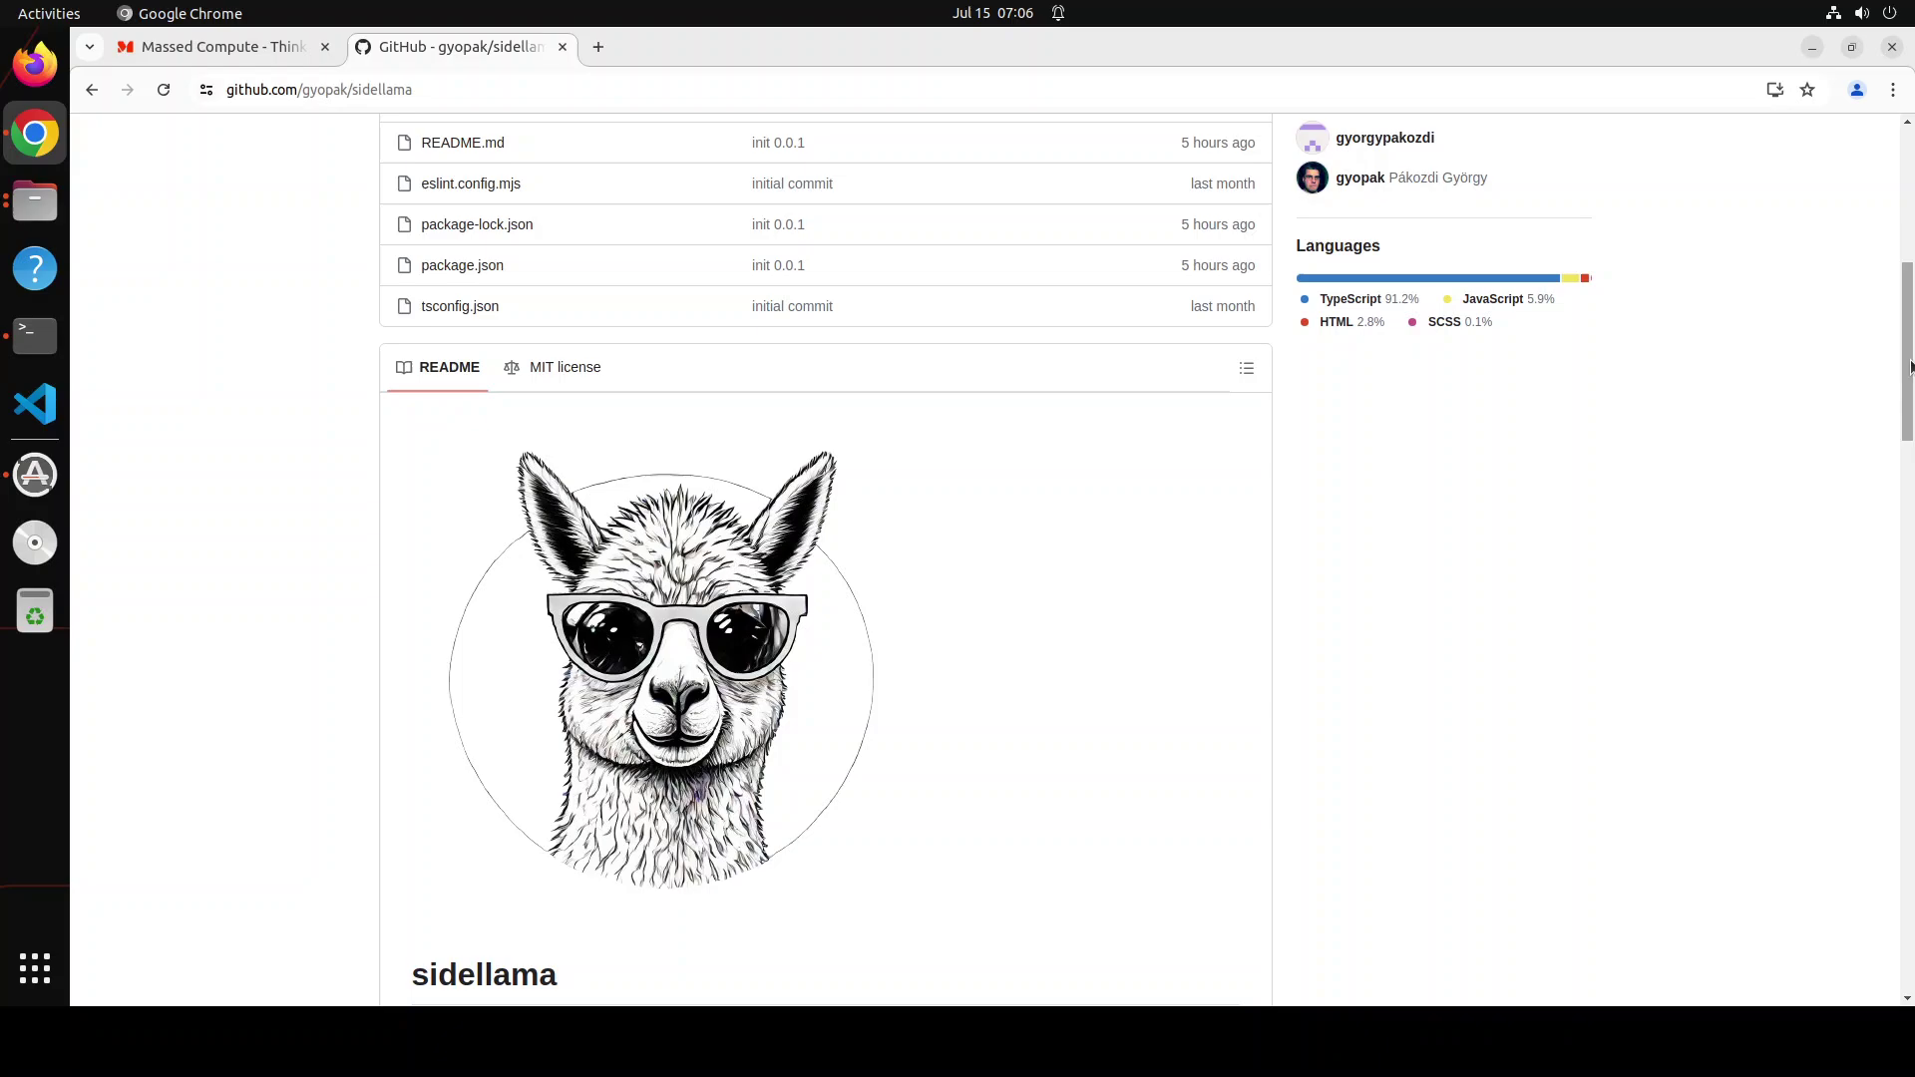
left_click_drag(1910, 367, 1911, 312)
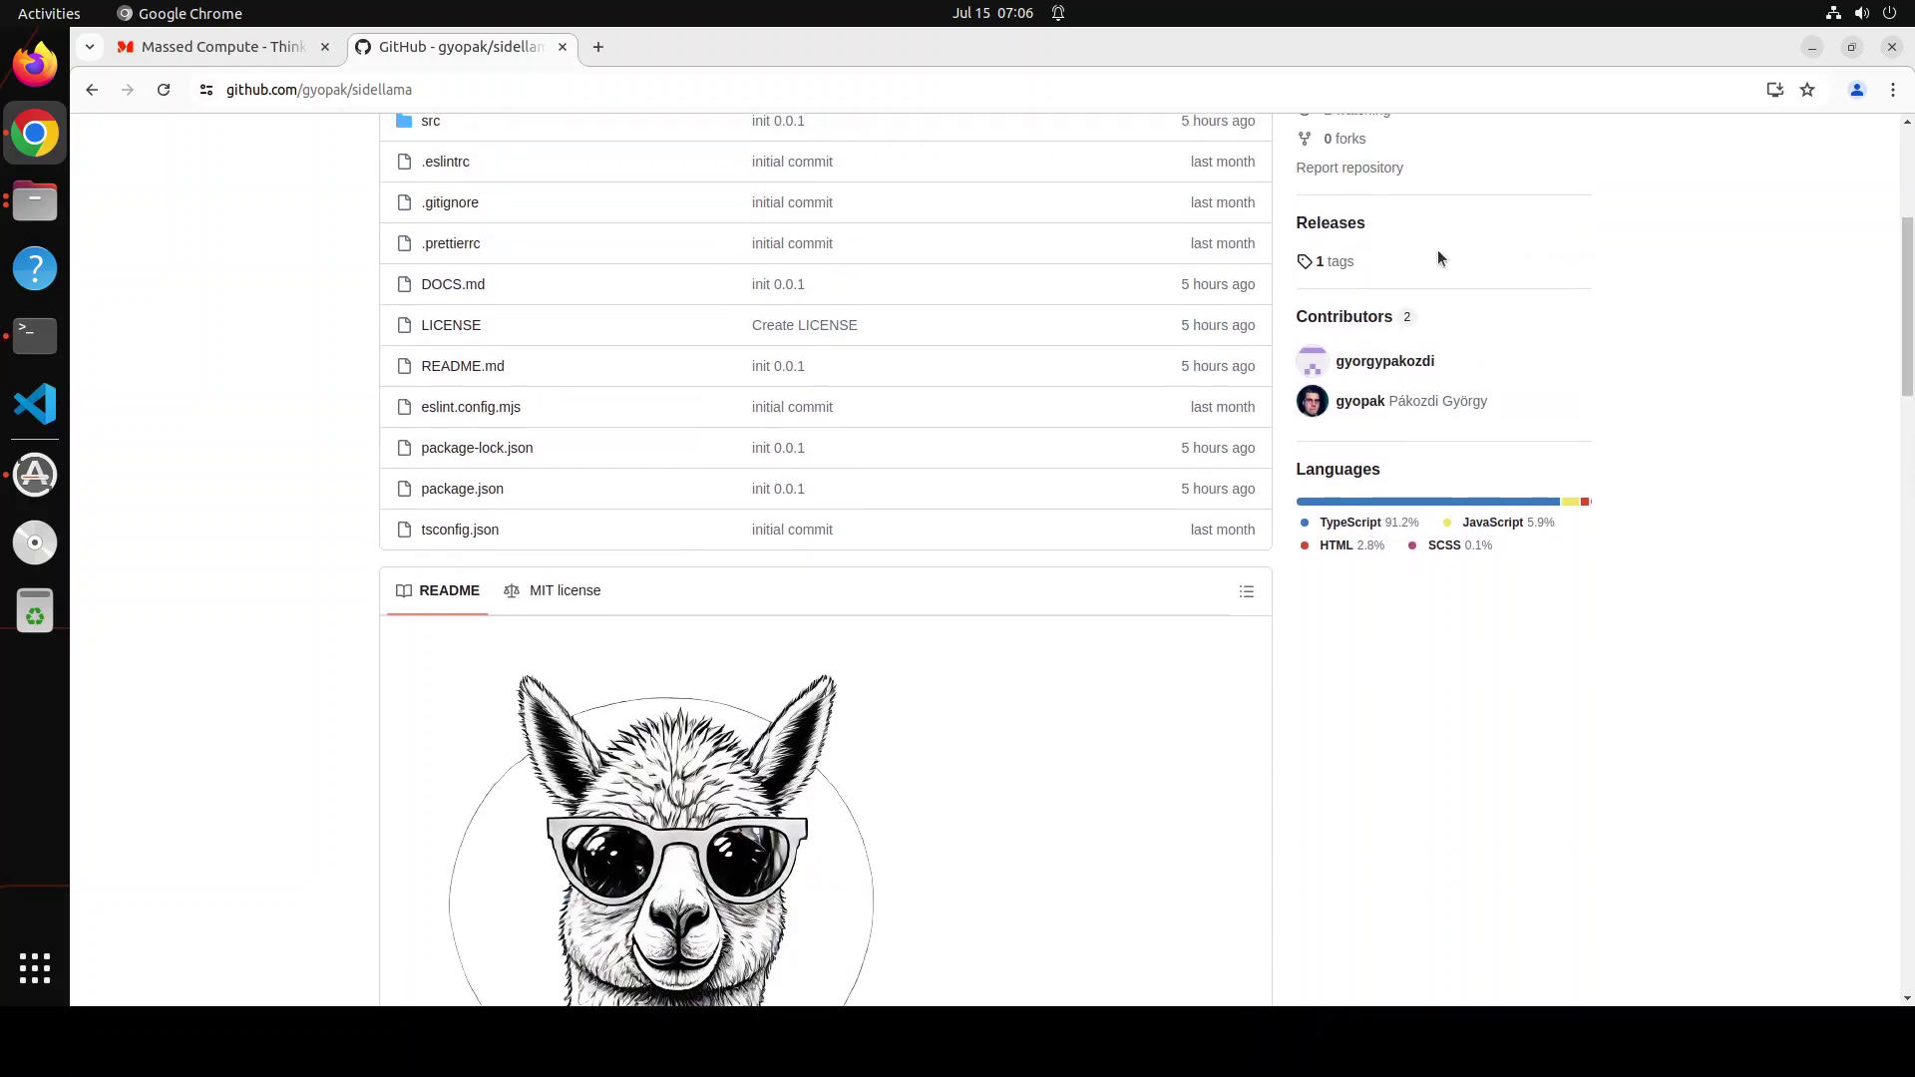
right_click(1333, 227)
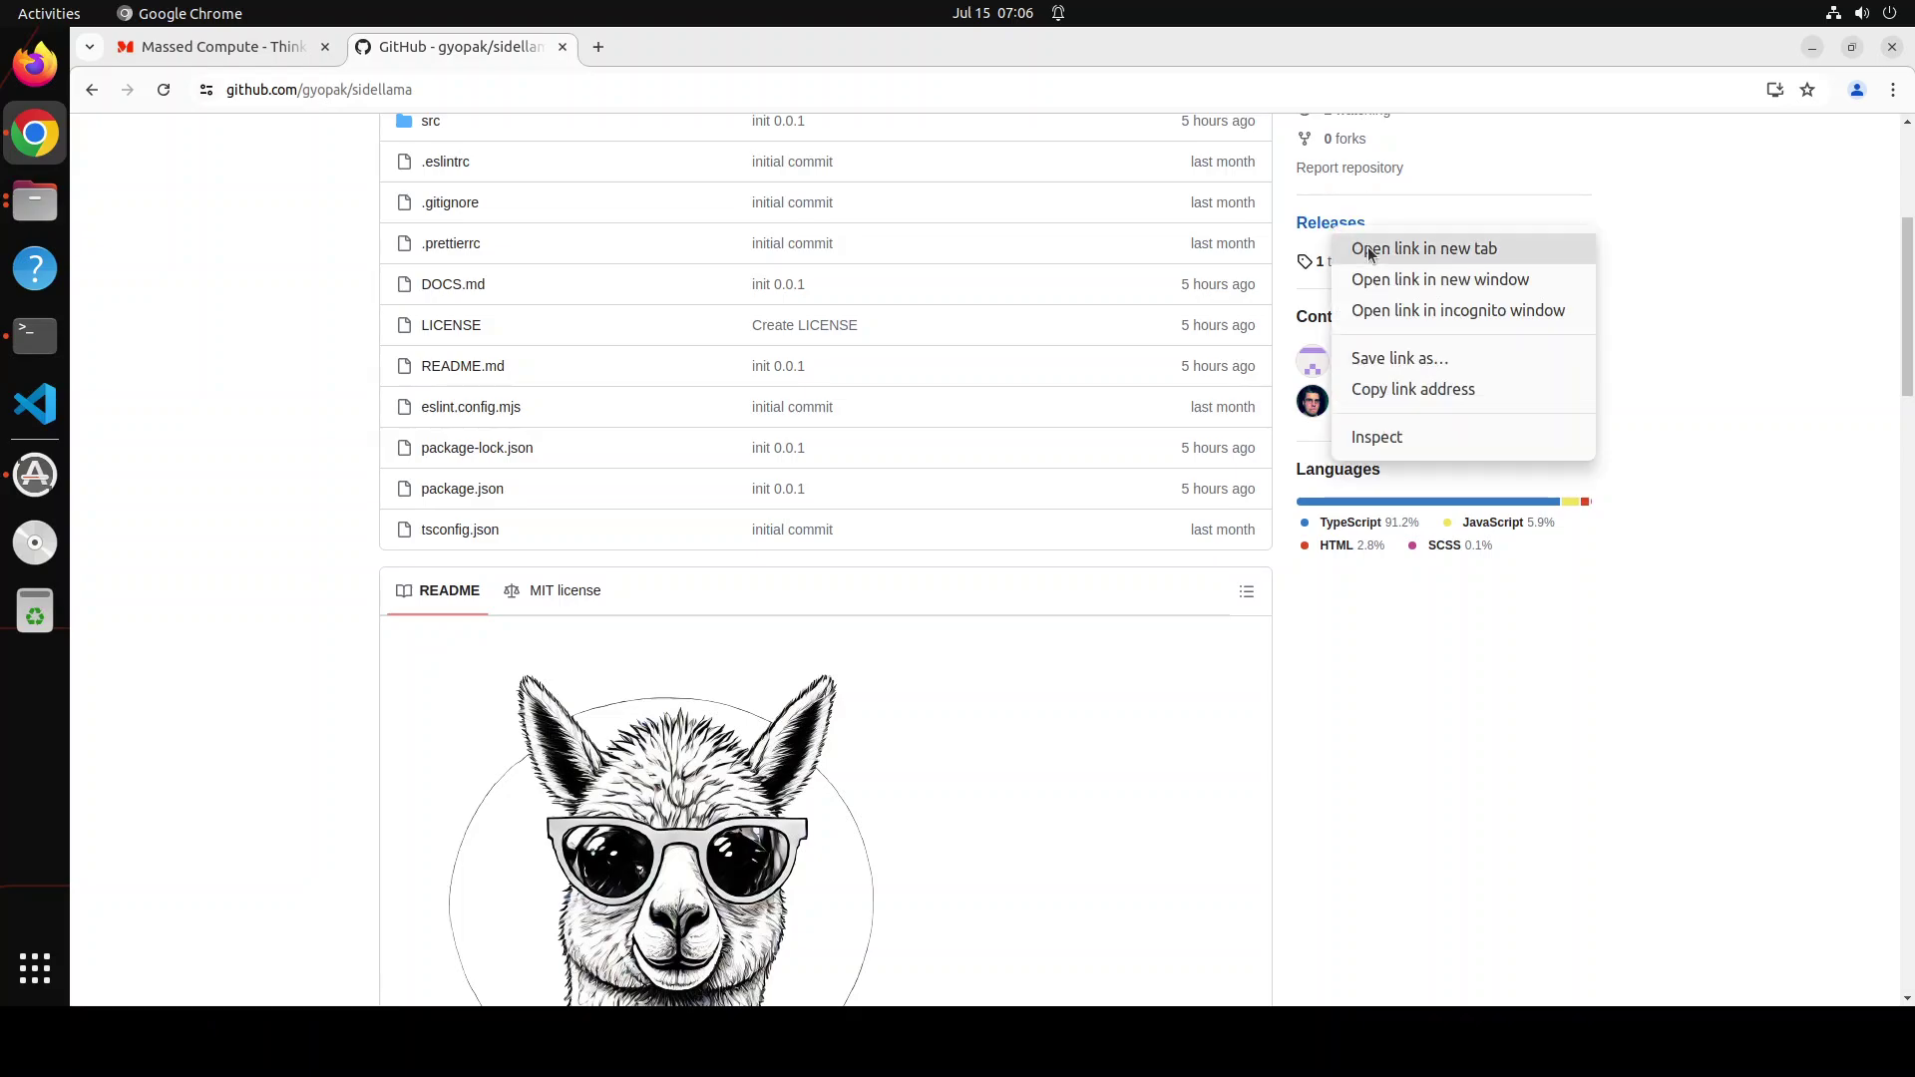
left_click(1346, 243)
Save the v_0_0_1.zip asset from the v0.0.1 release into the Downloads folder.
left_click(650, 50)
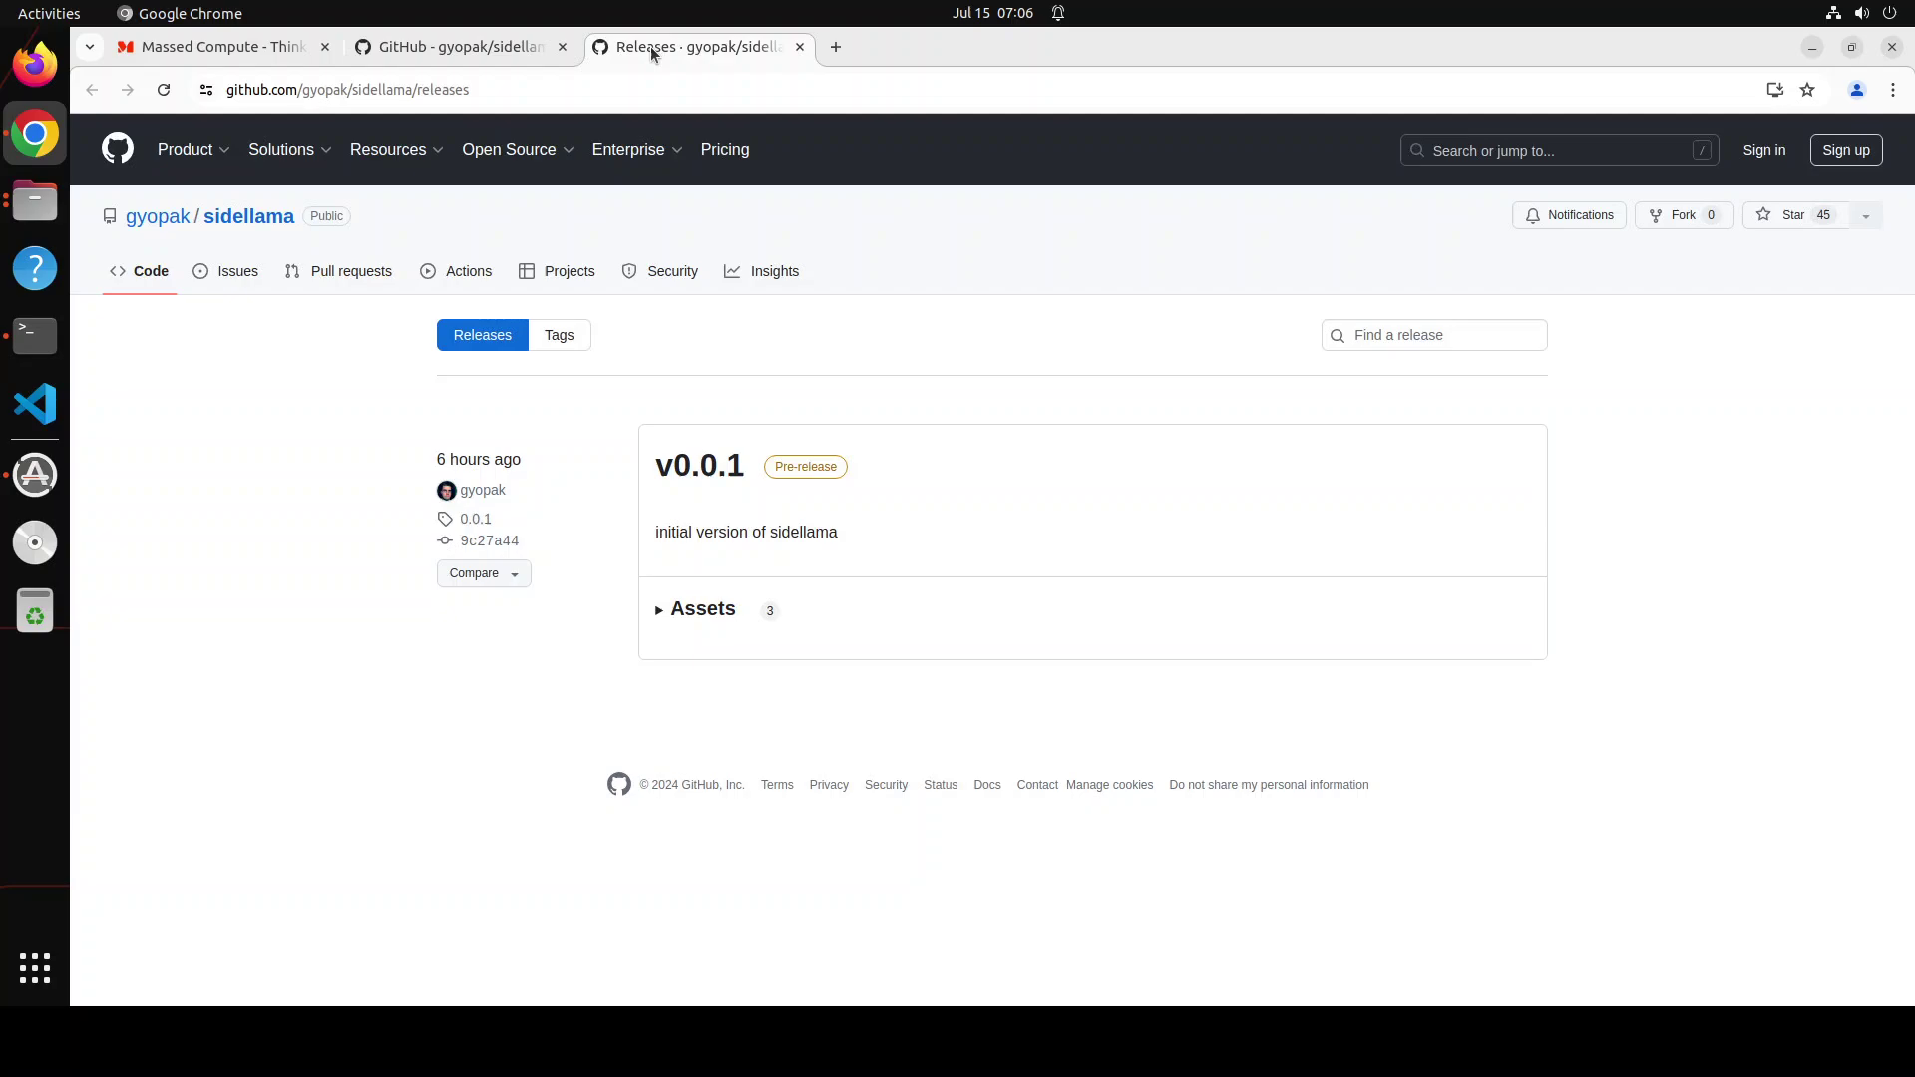
left_click(660, 612)
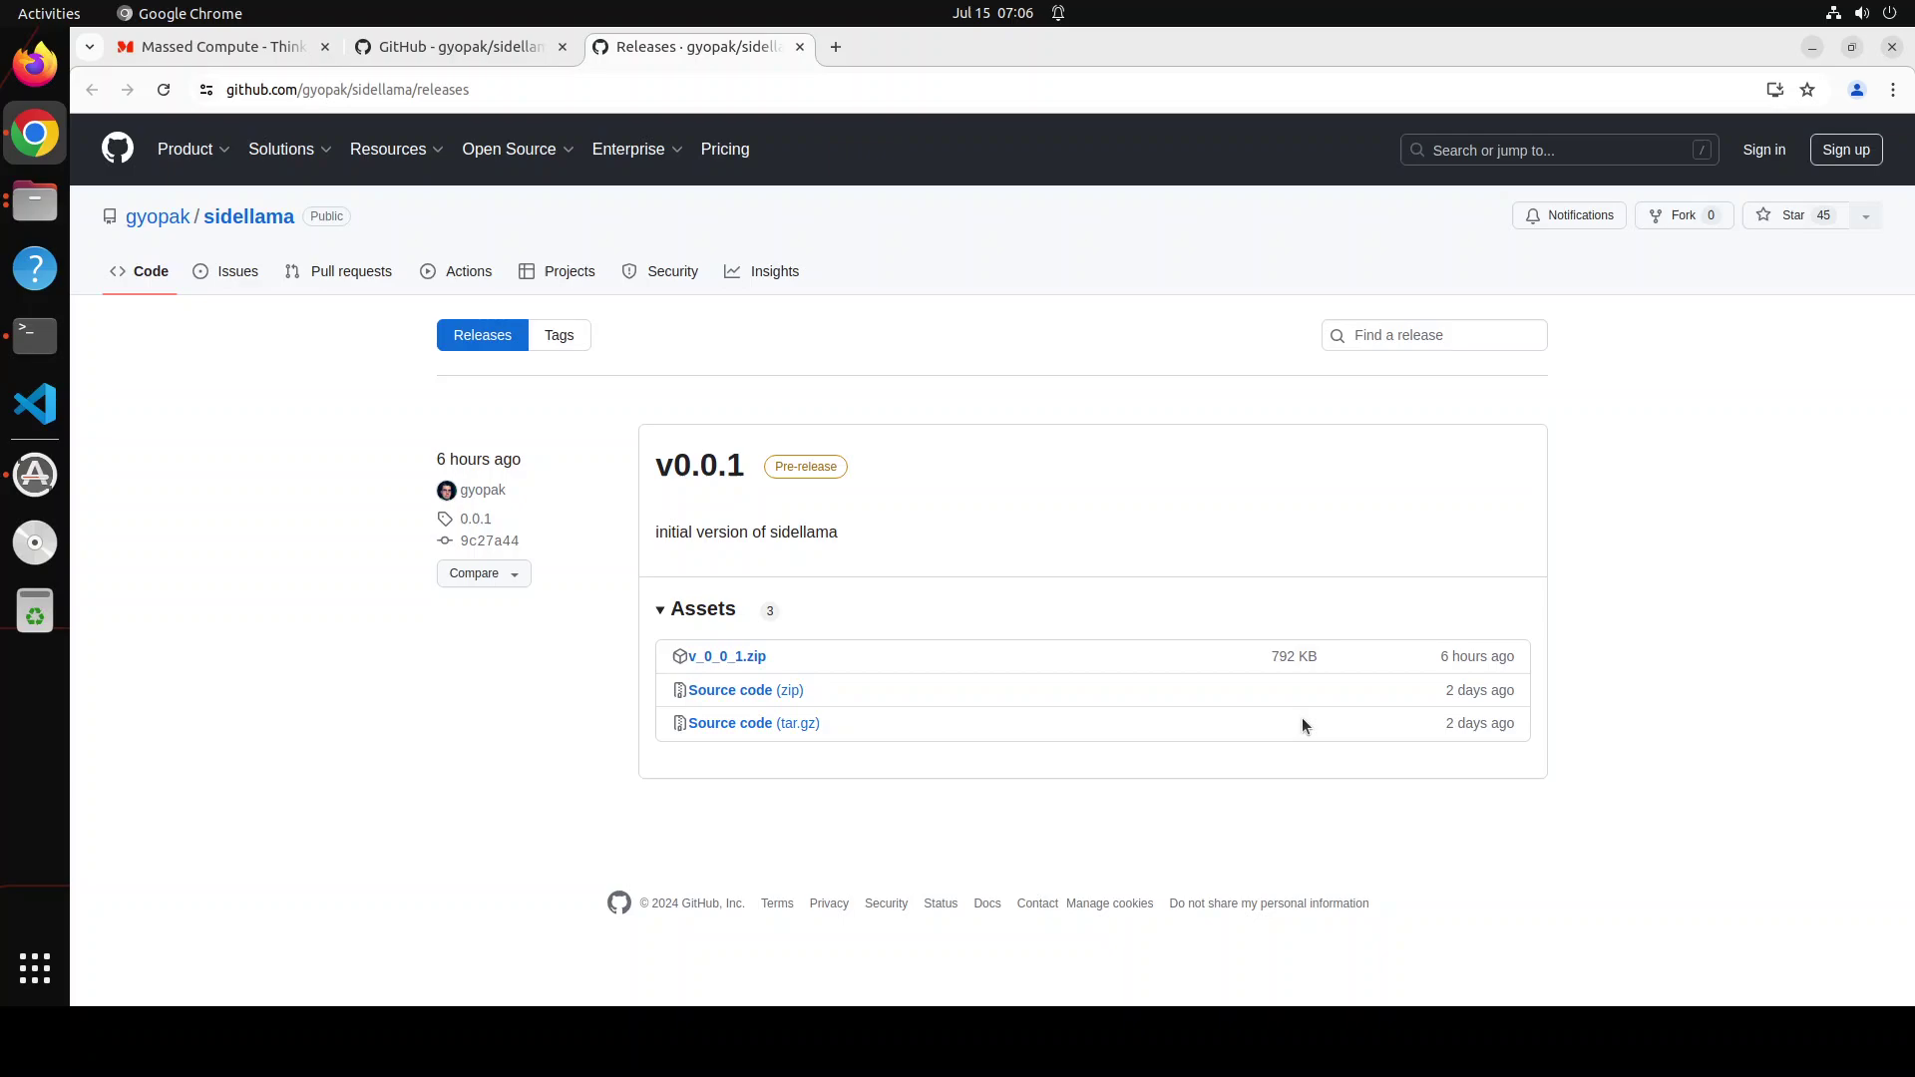
right_click(725, 659)
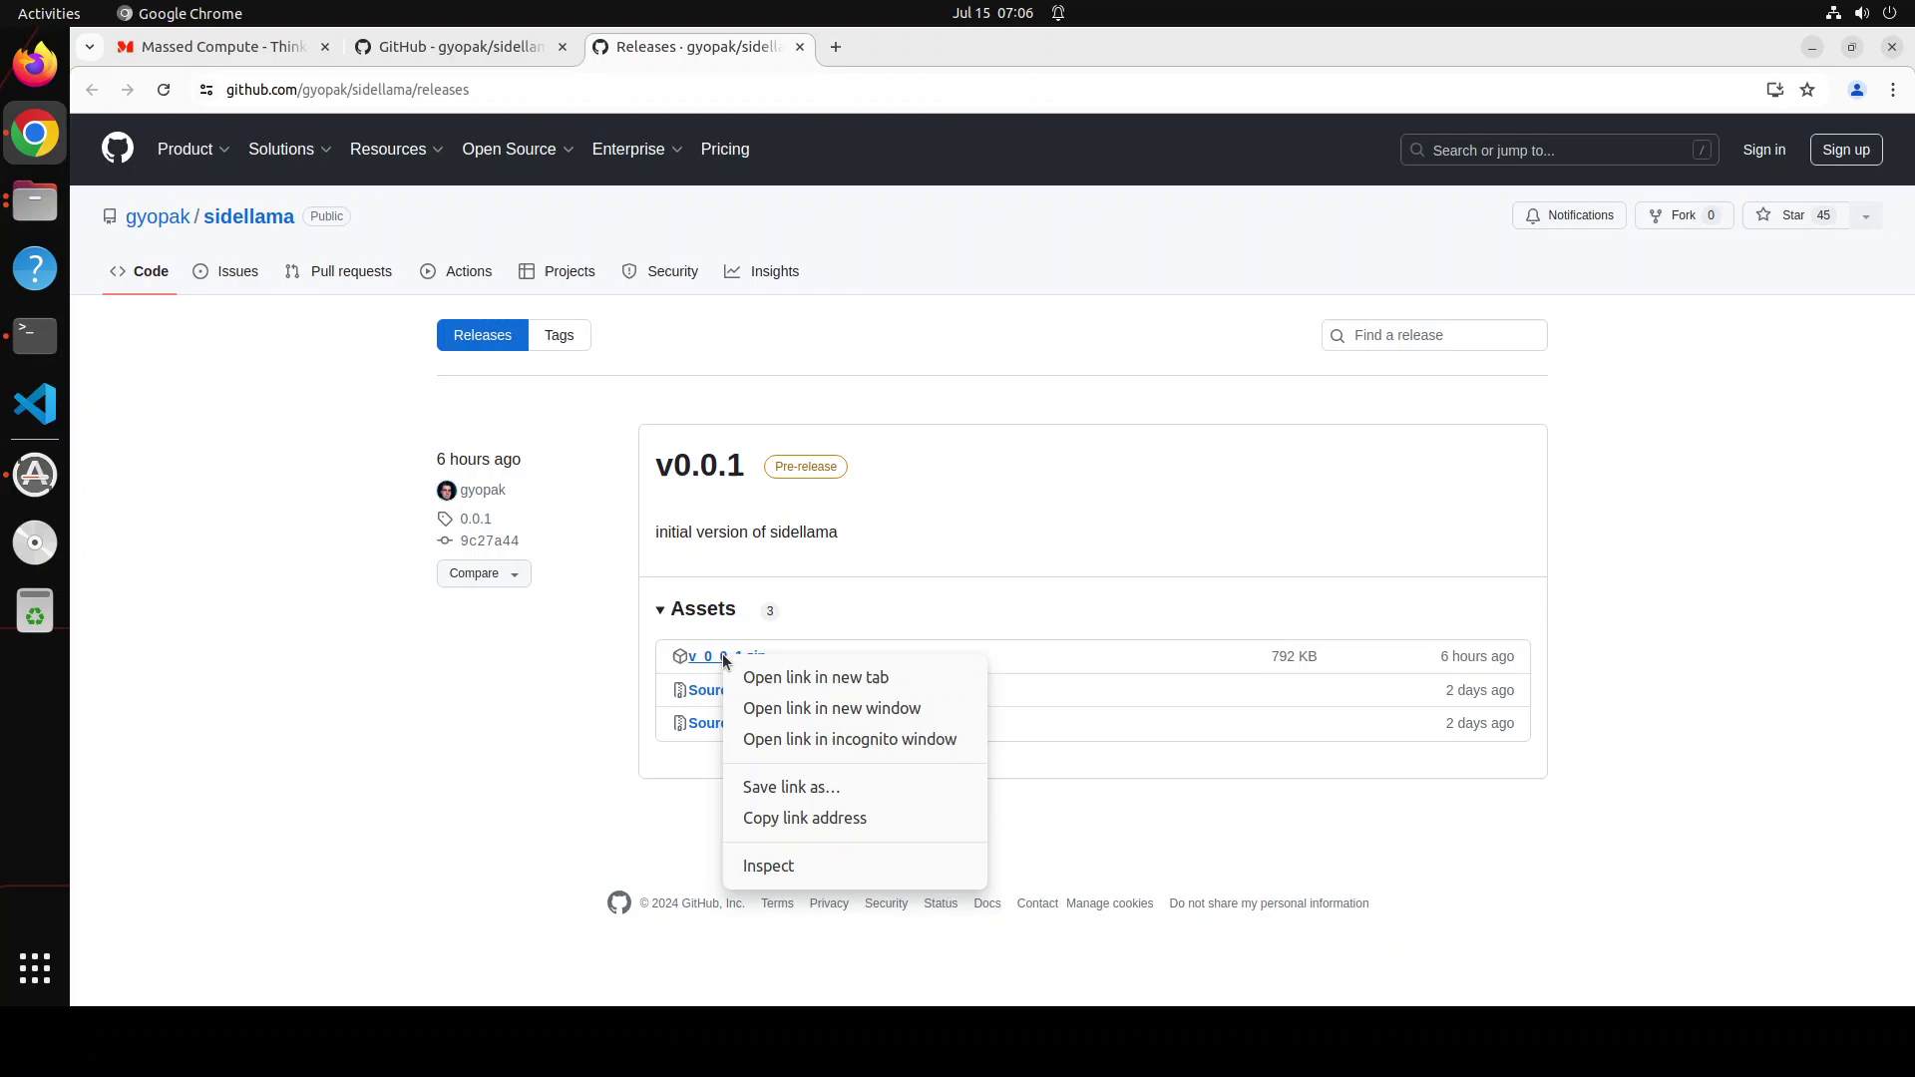
left_click(800, 784)
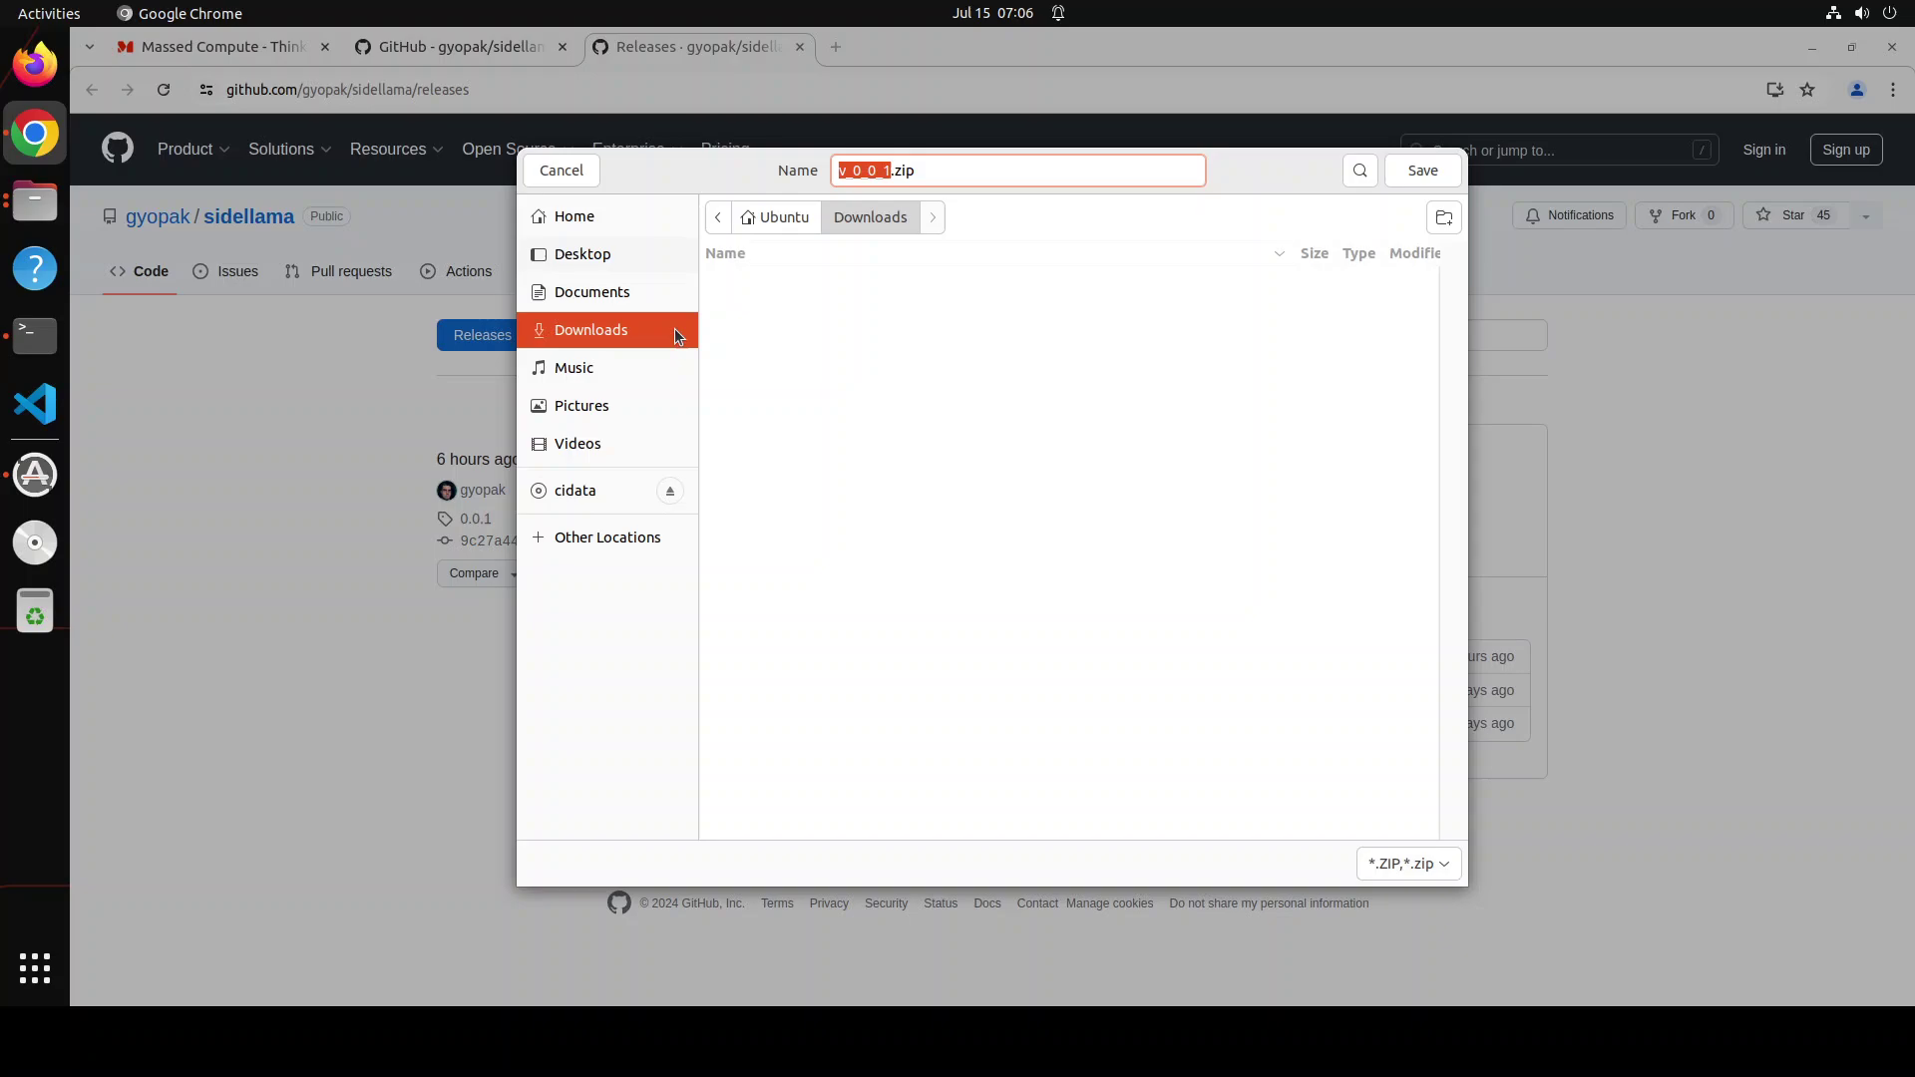
left_click(1413, 174)
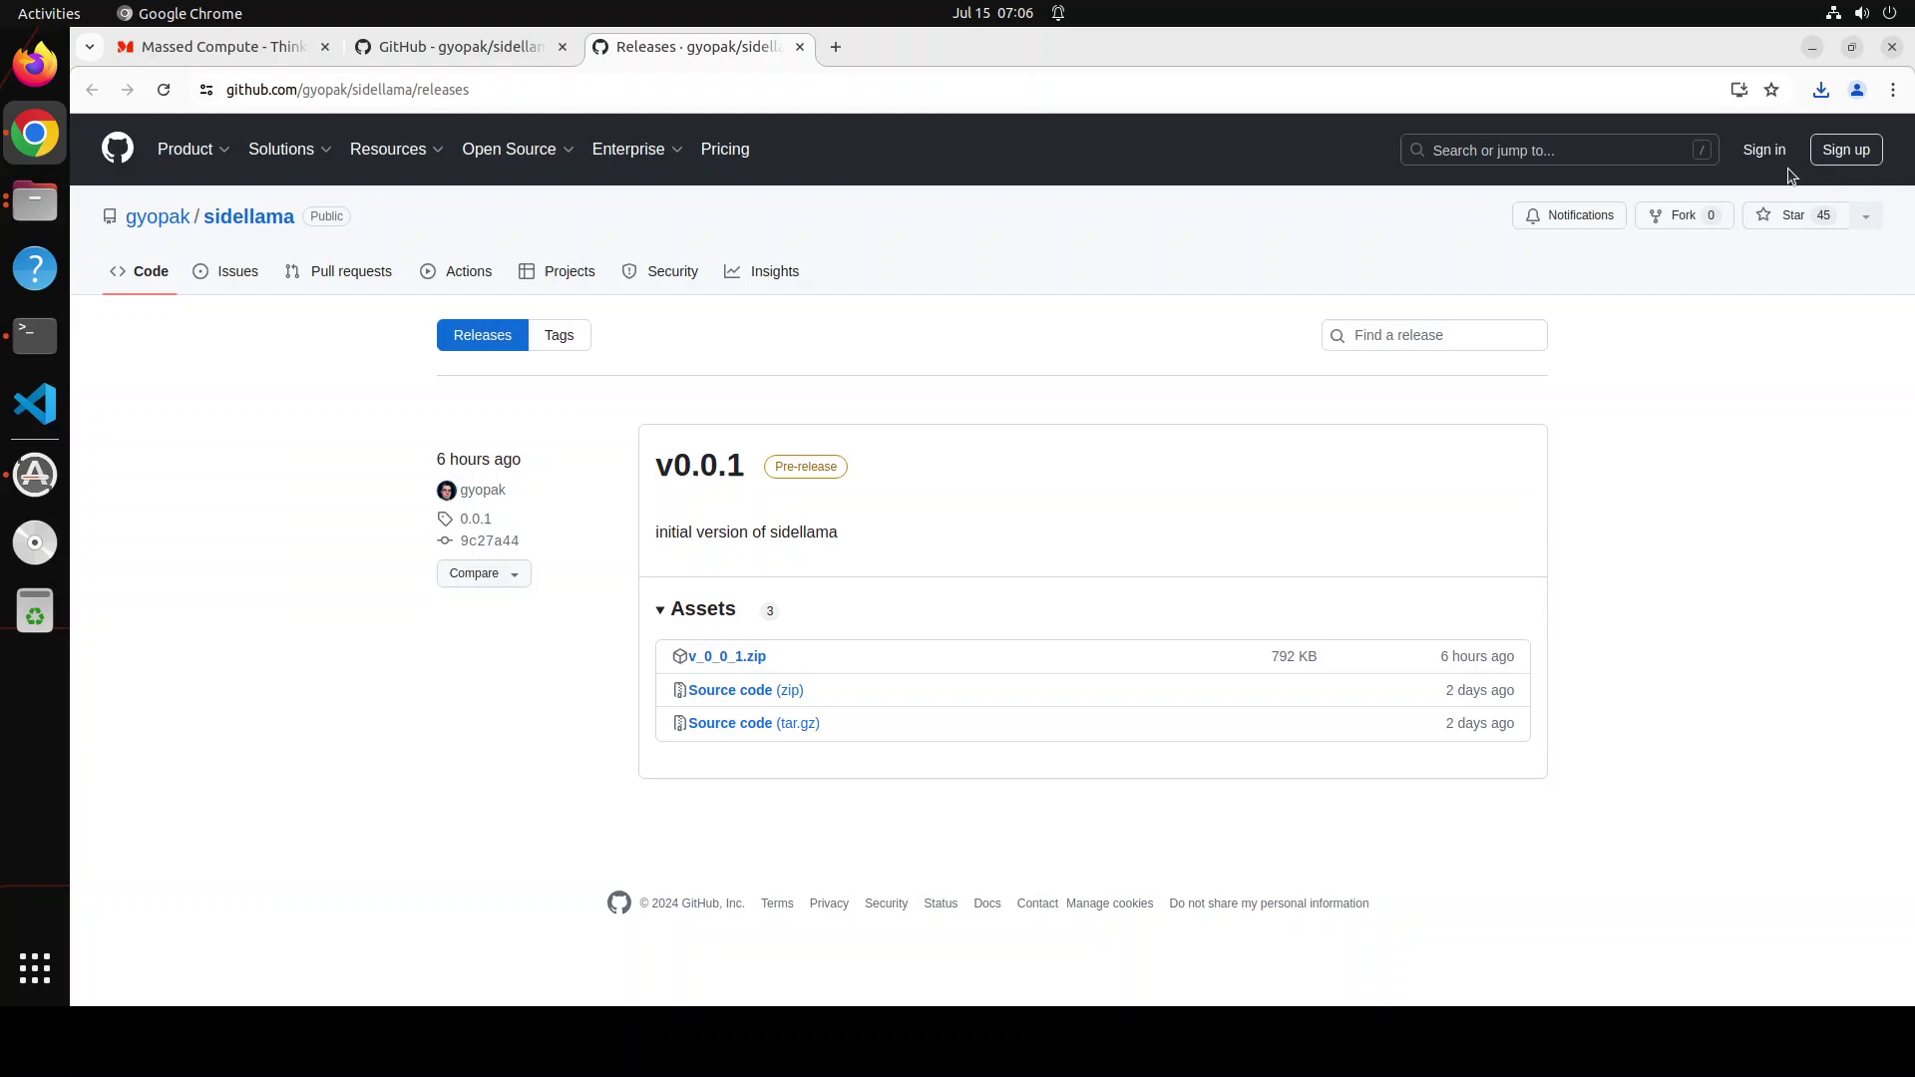
Go to Extensions > Manage Extensions from Chrome's menu and switch on Developer mode.
left_click(1893, 91)
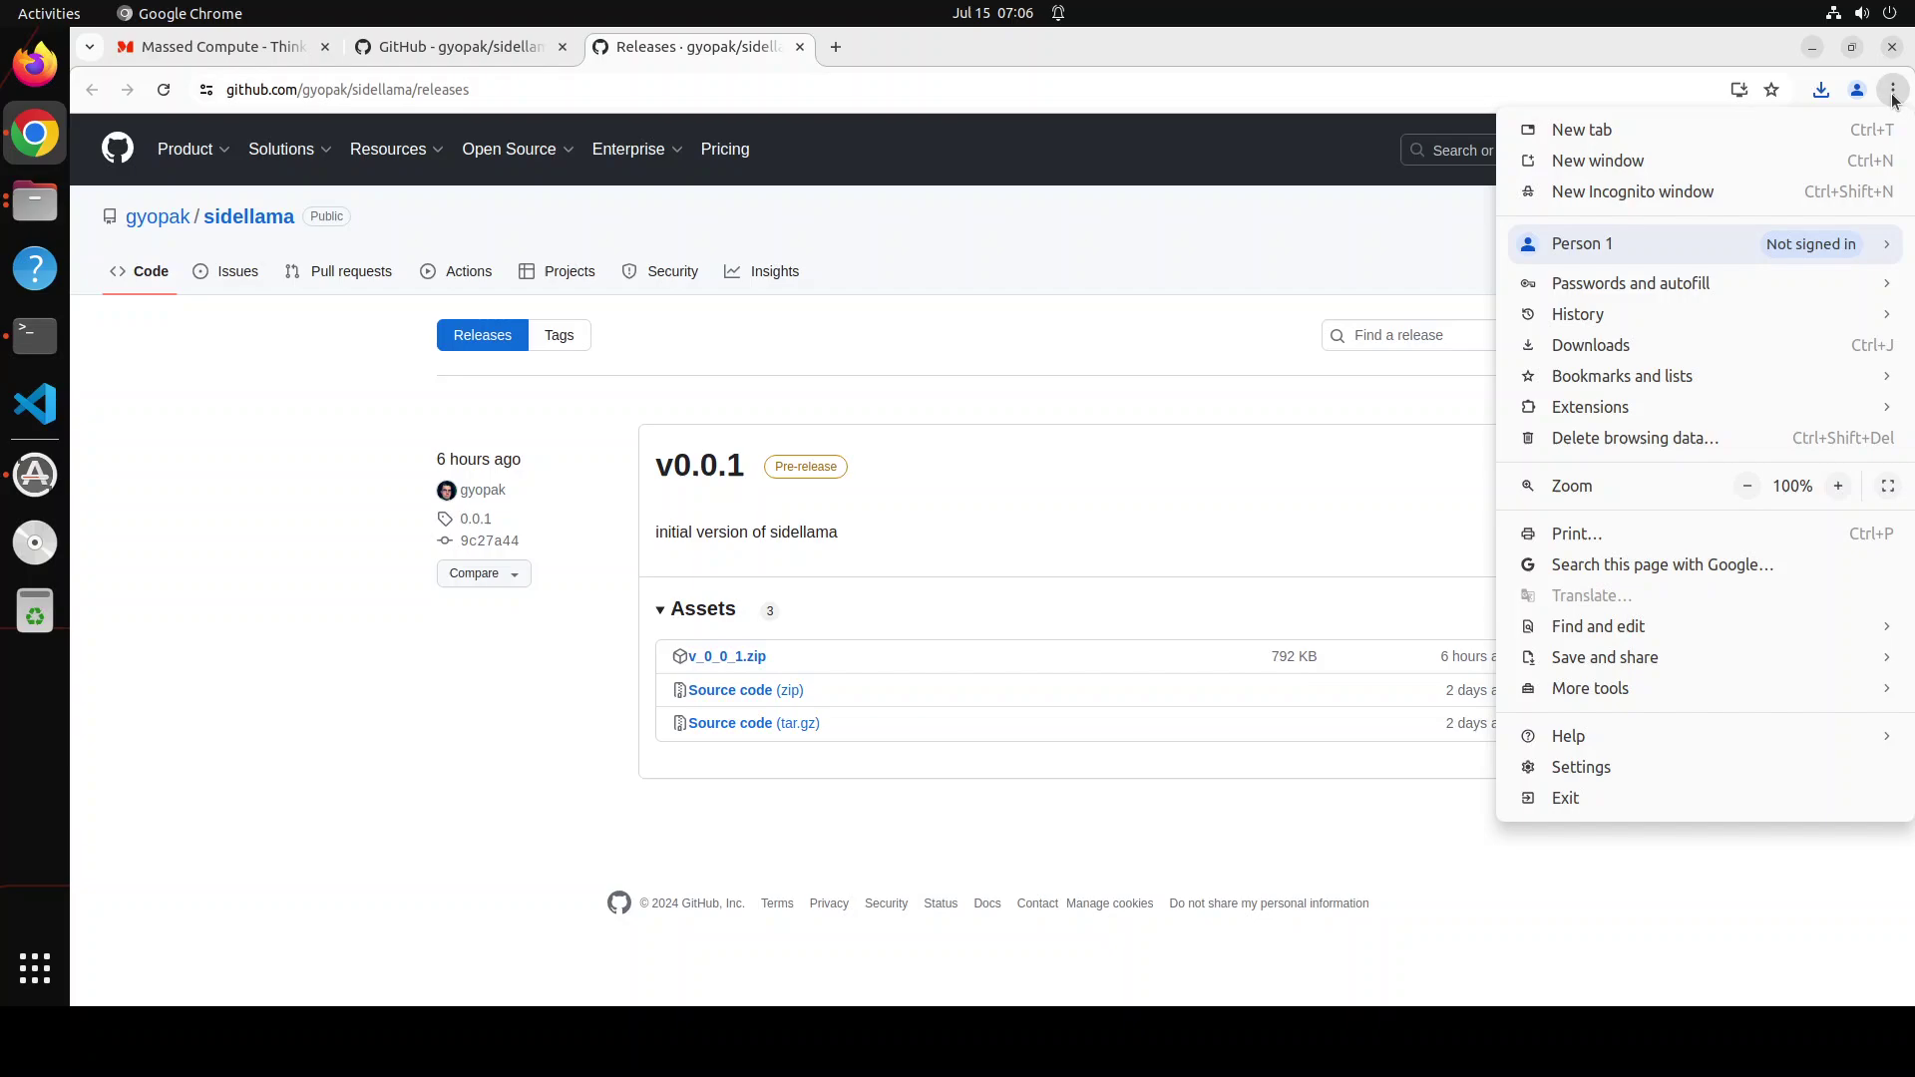
mouse_move(1630, 407)
left_click(1589, 407)
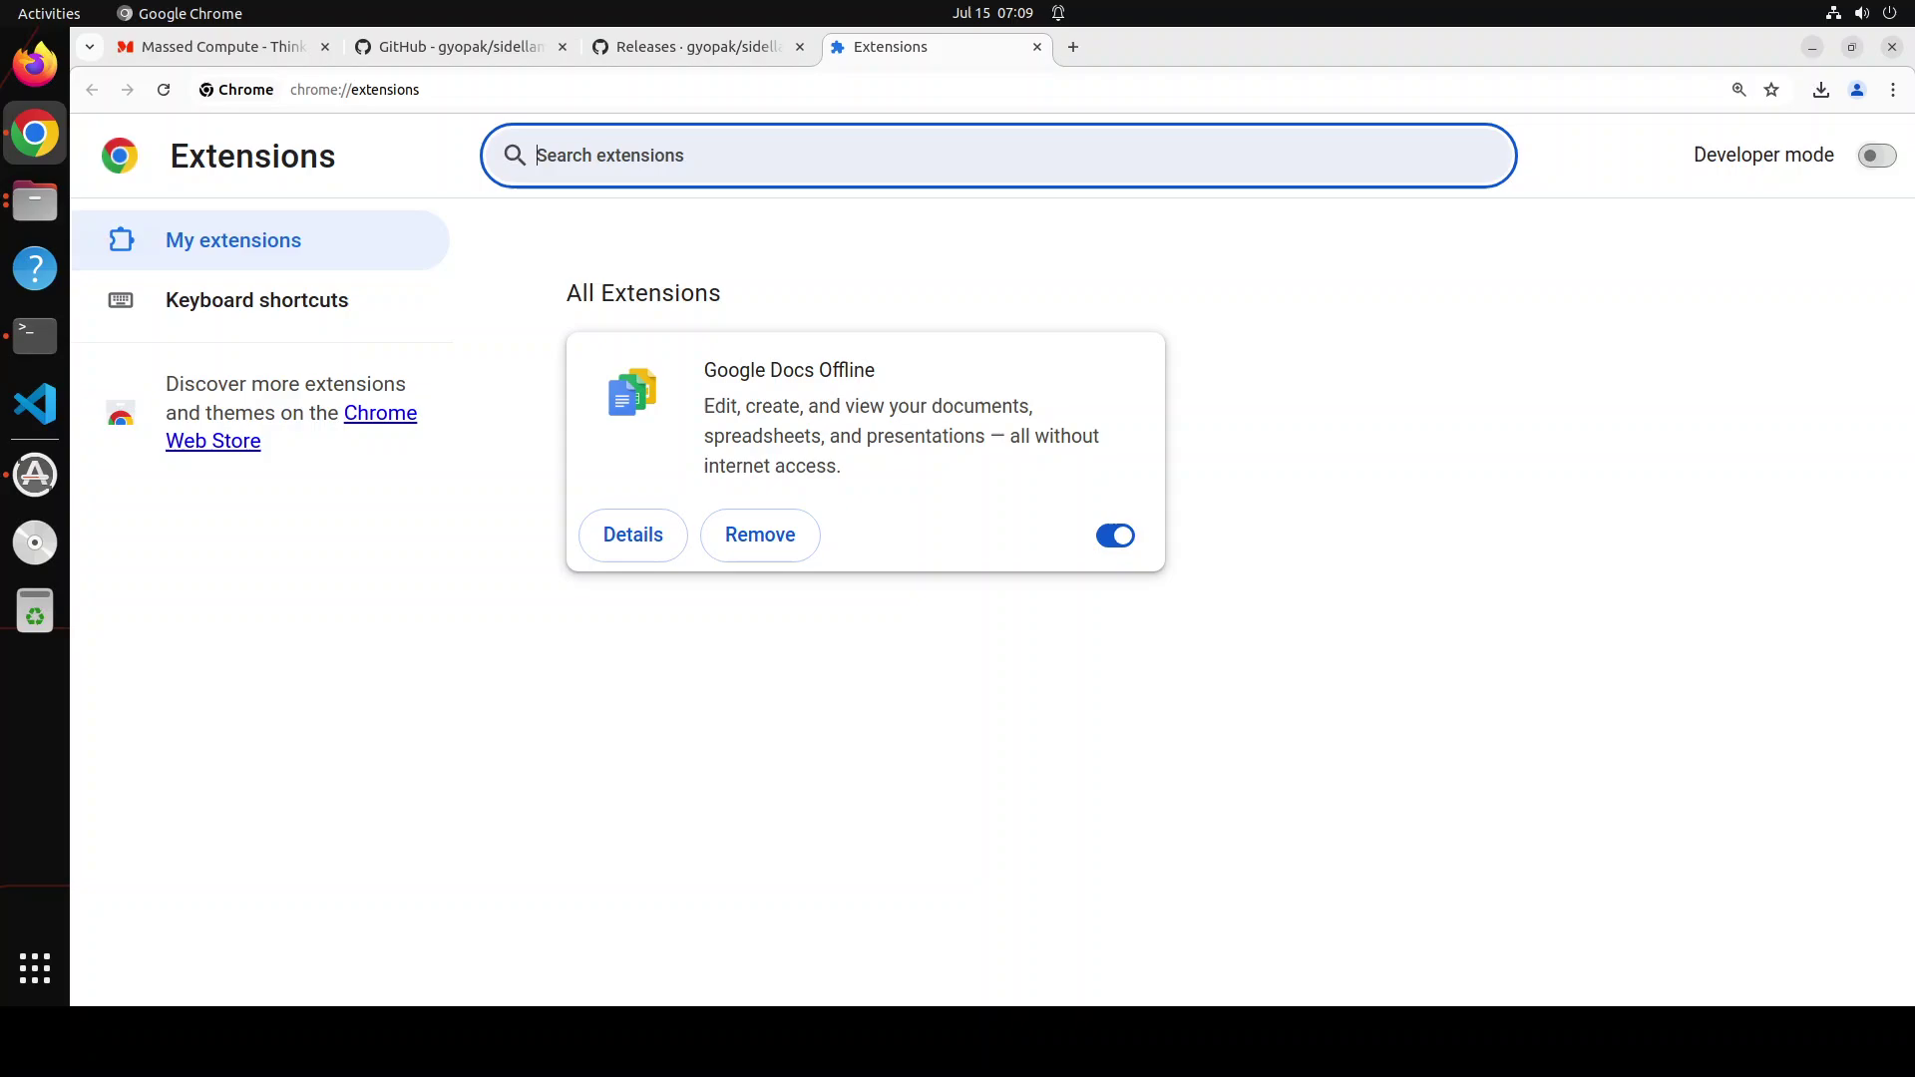
left_click(1889, 162)
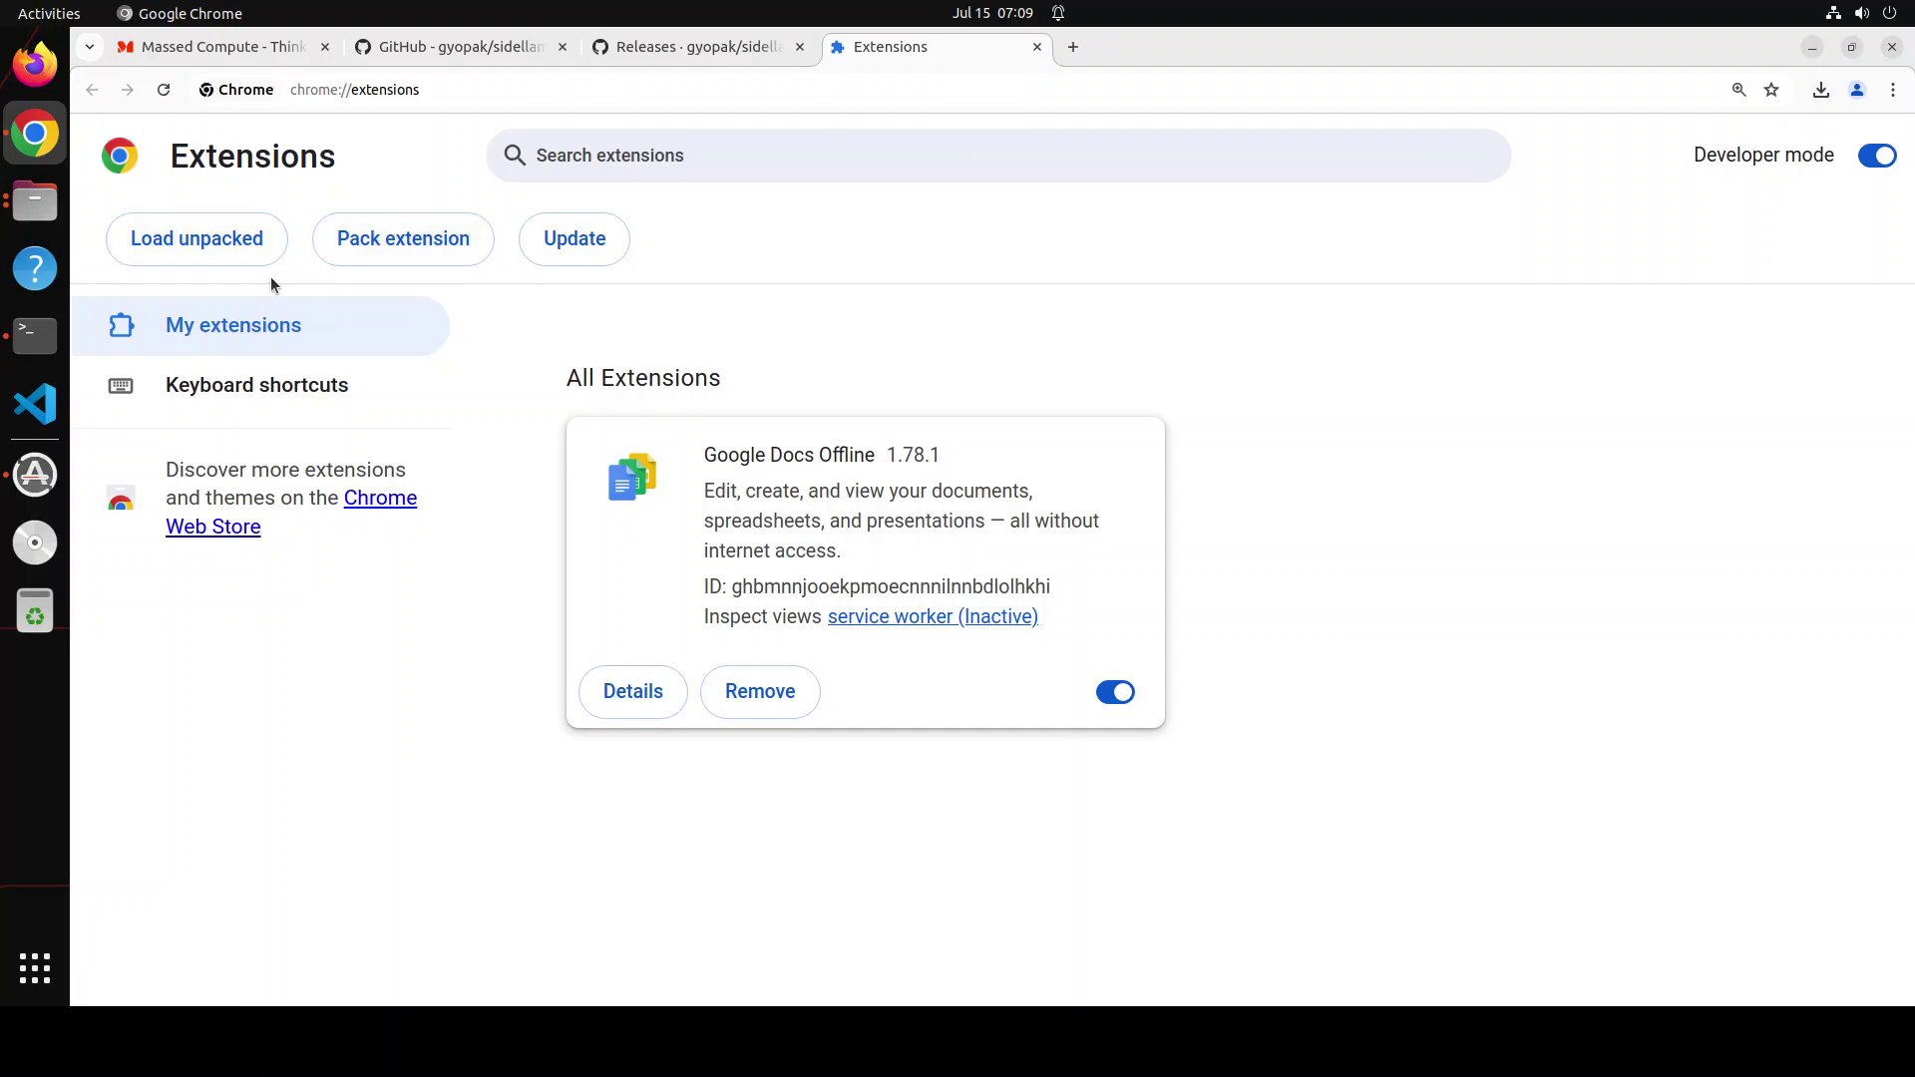
Extract v_0_0_1.zip in Downloads with Extract Here and open the new v_0_0_1 folder.
left_click(38, 206)
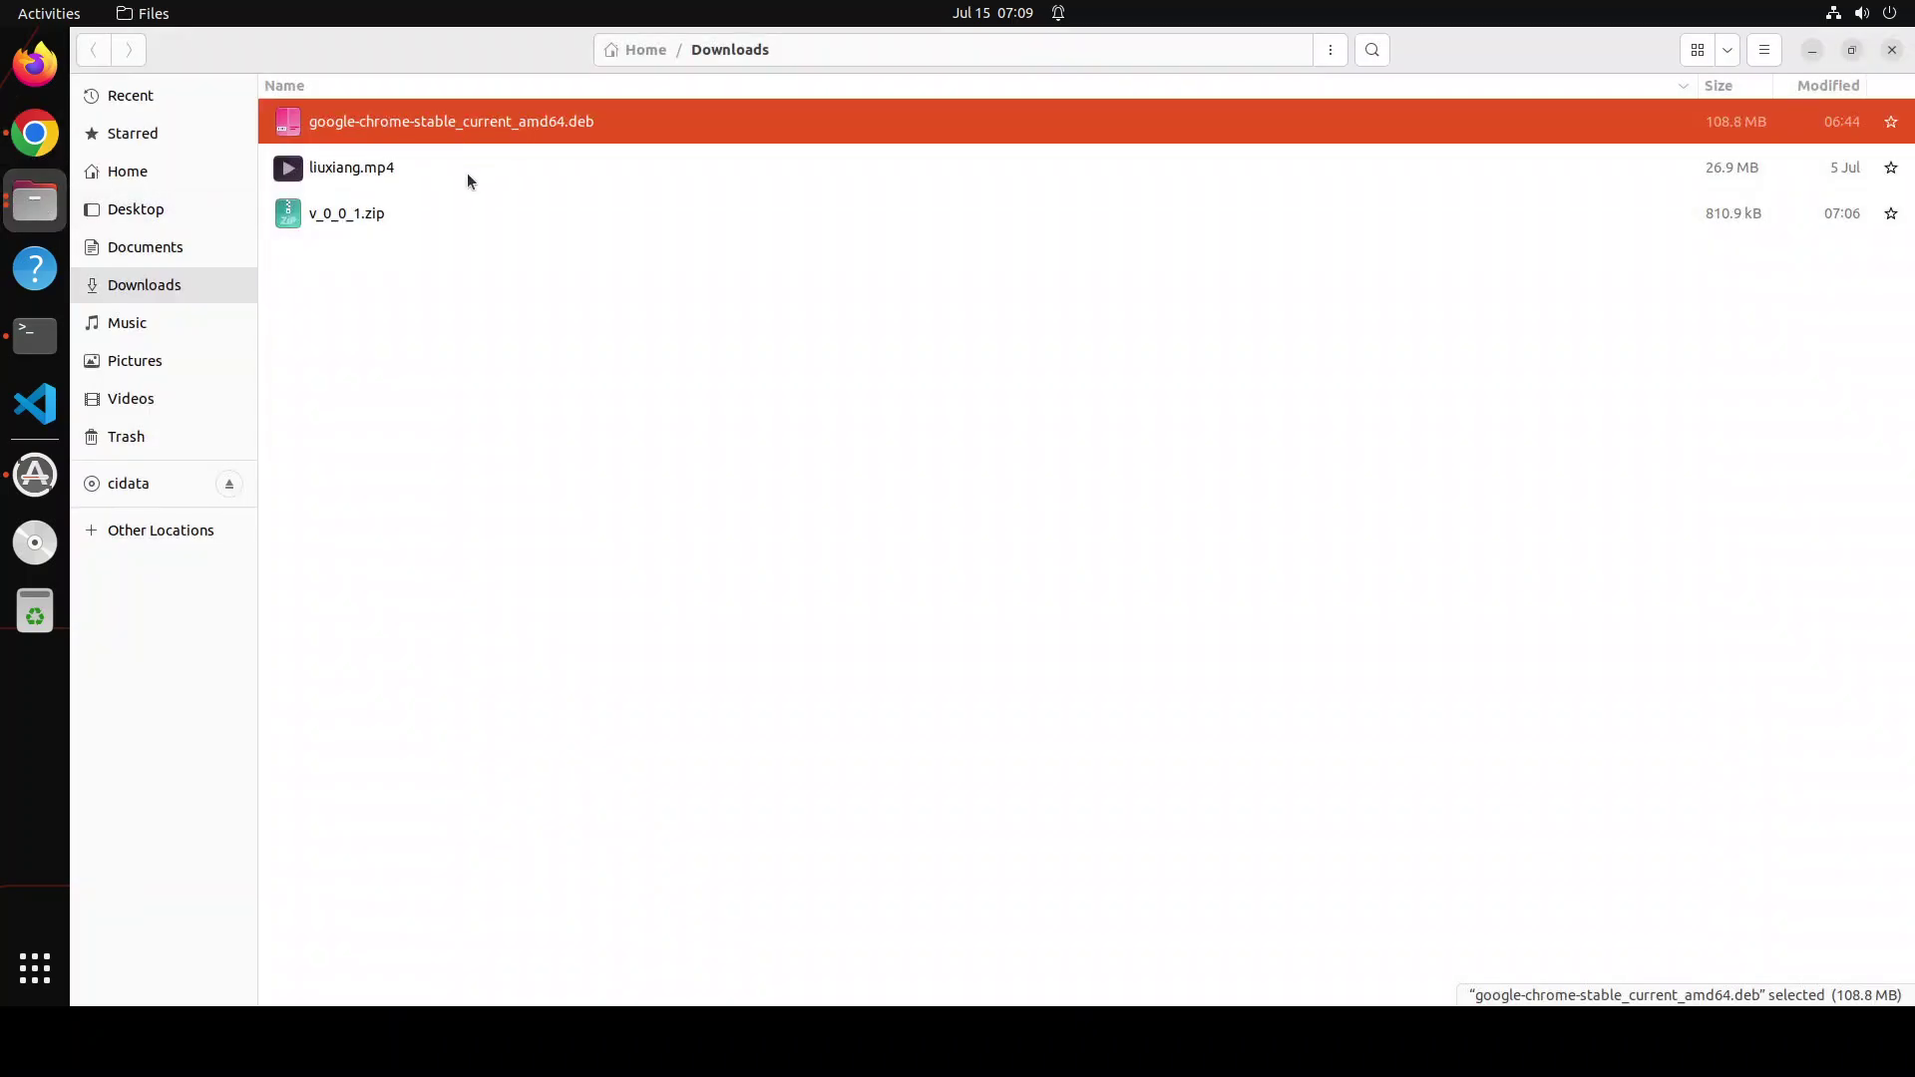
right_click(340, 219)
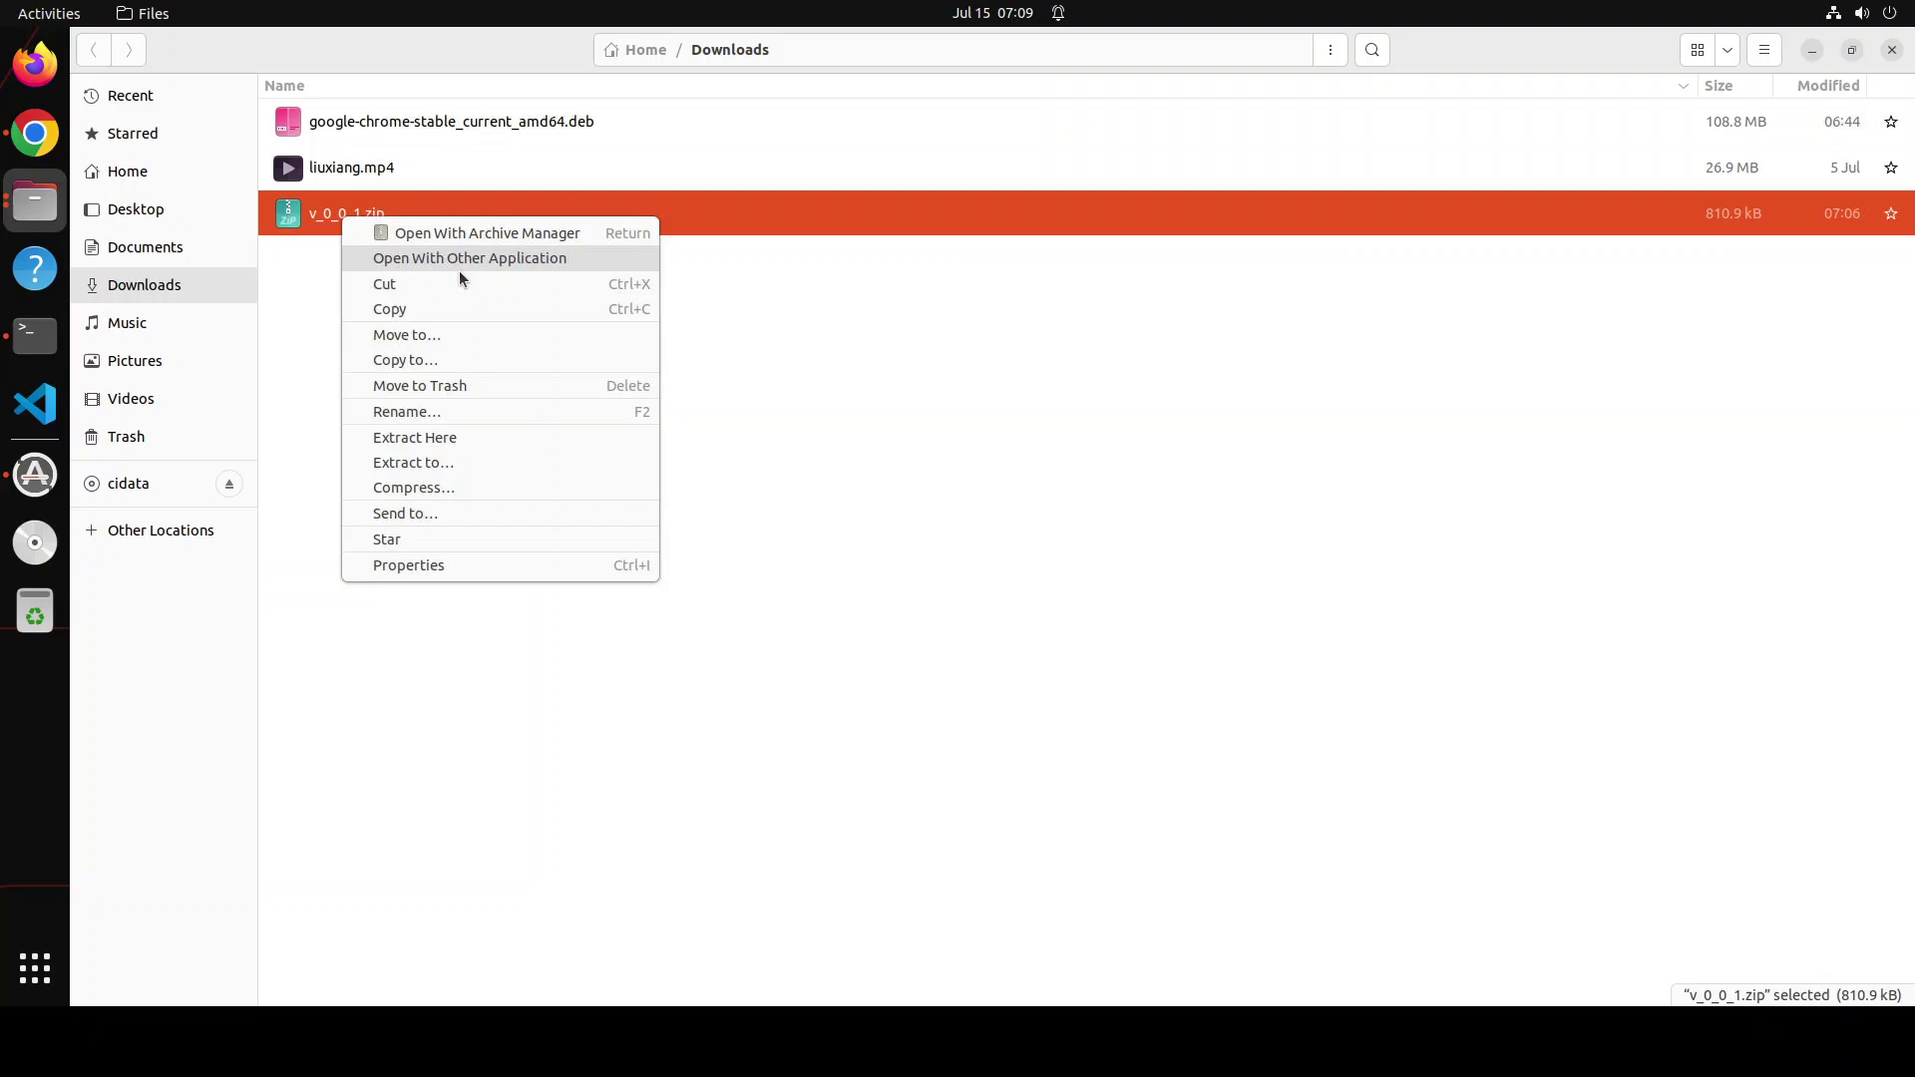
left_click(452, 436)
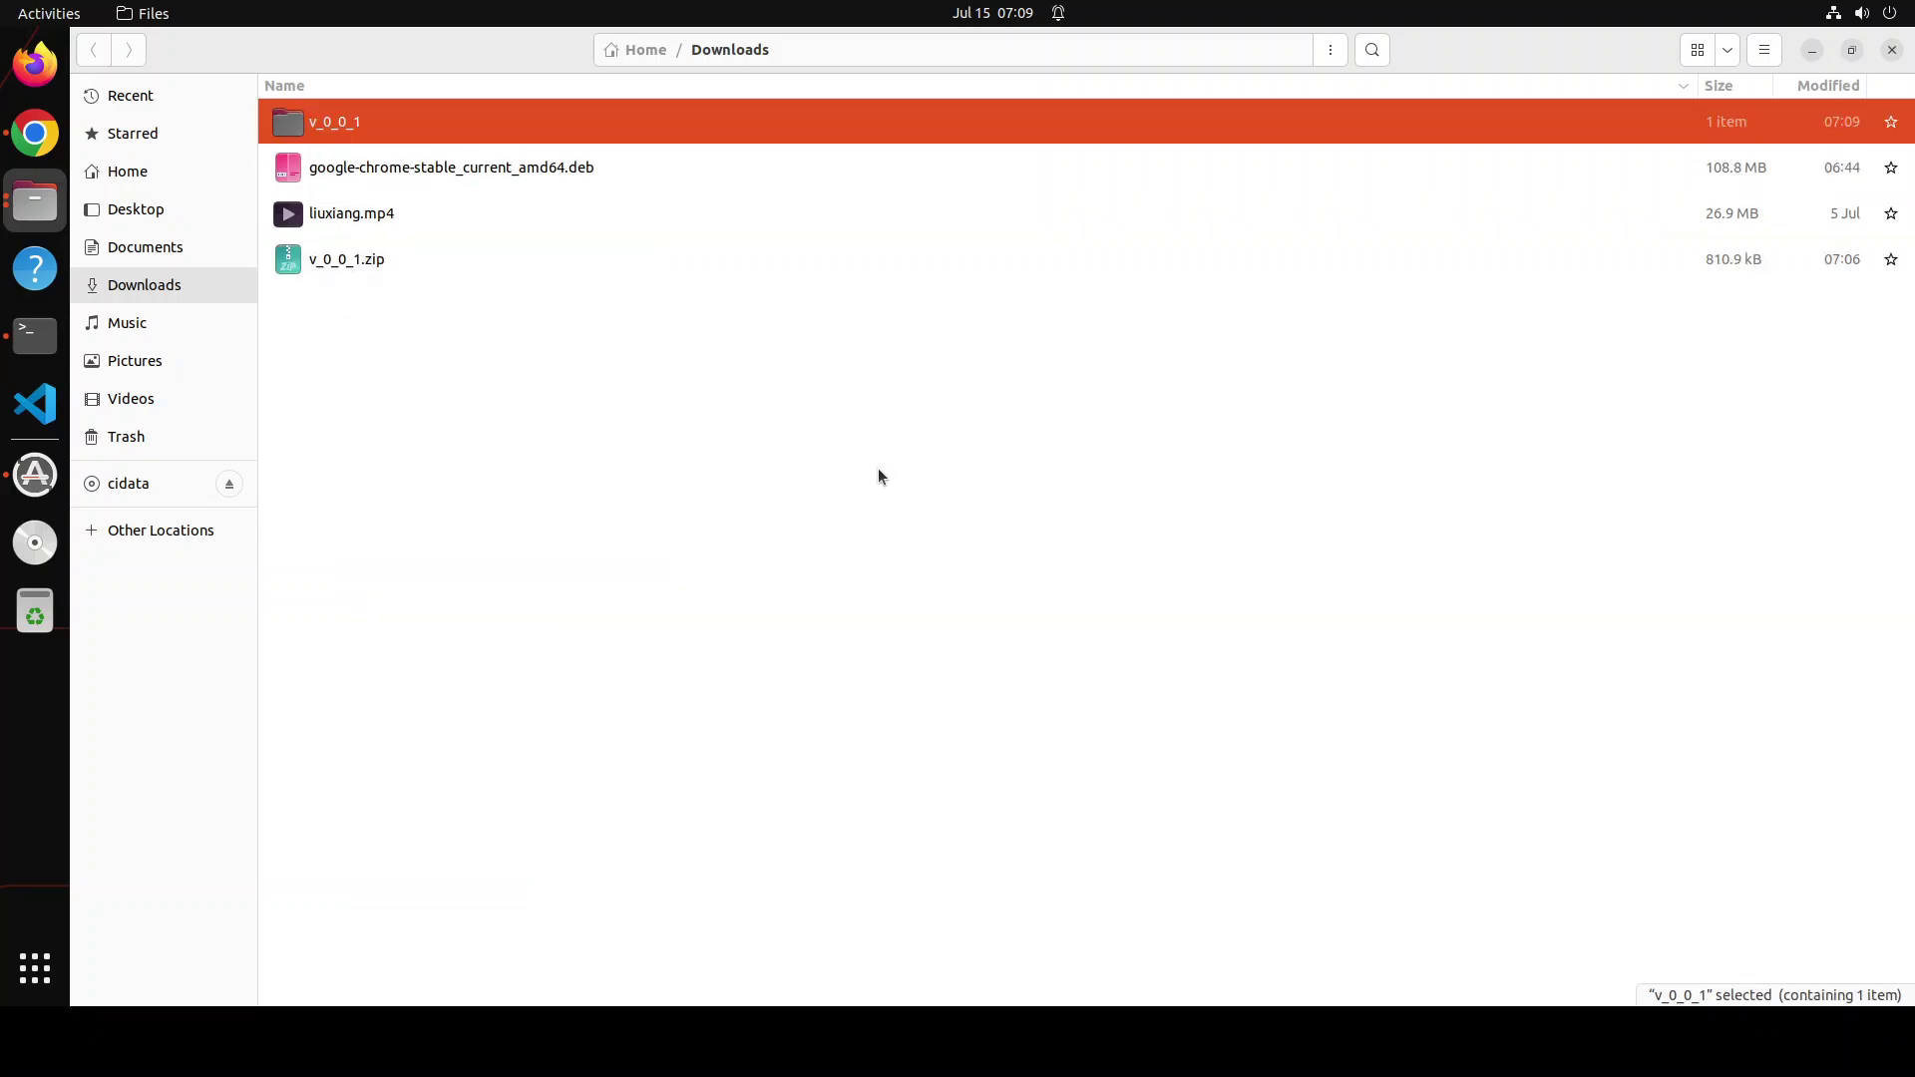
double_click(357, 123)
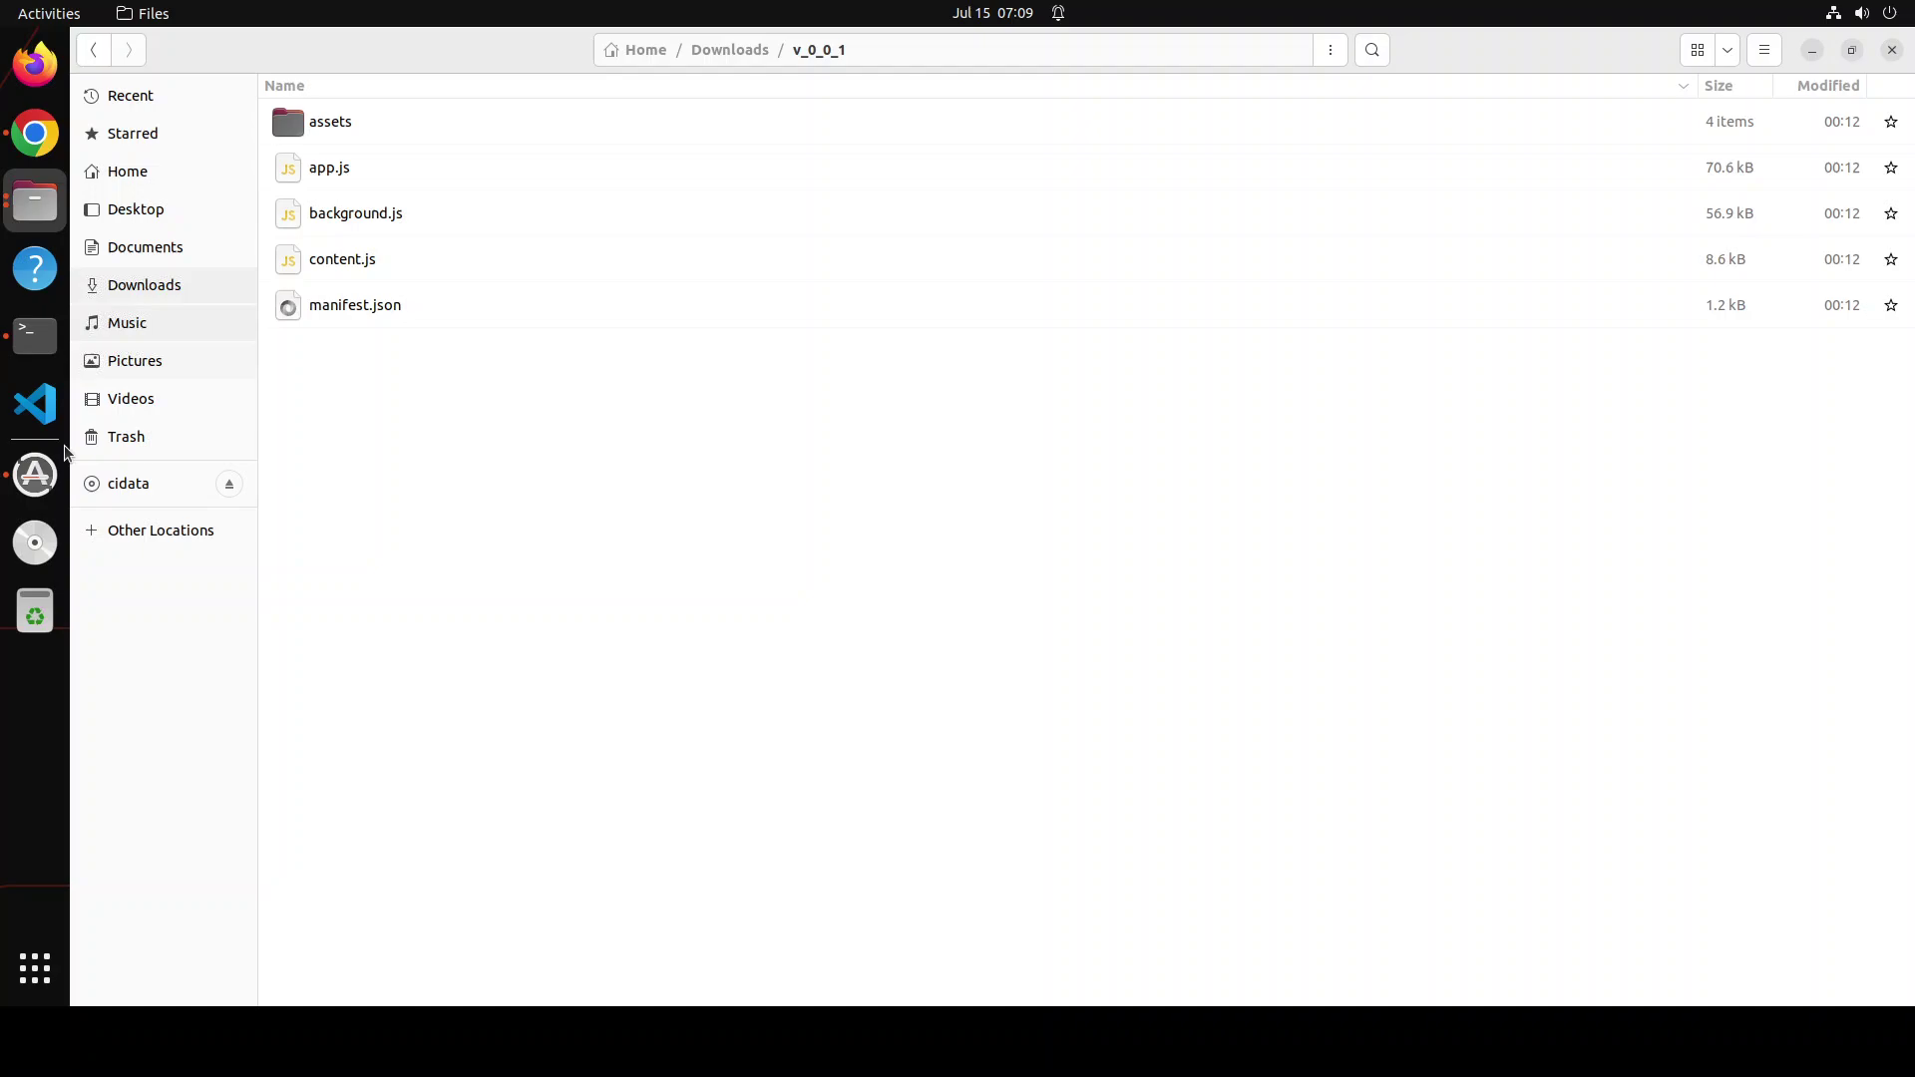
Load the Downloads/v_0_0_1 folder as an unpacked extension to install sidellama 0.0.1.
left_click(35, 132)
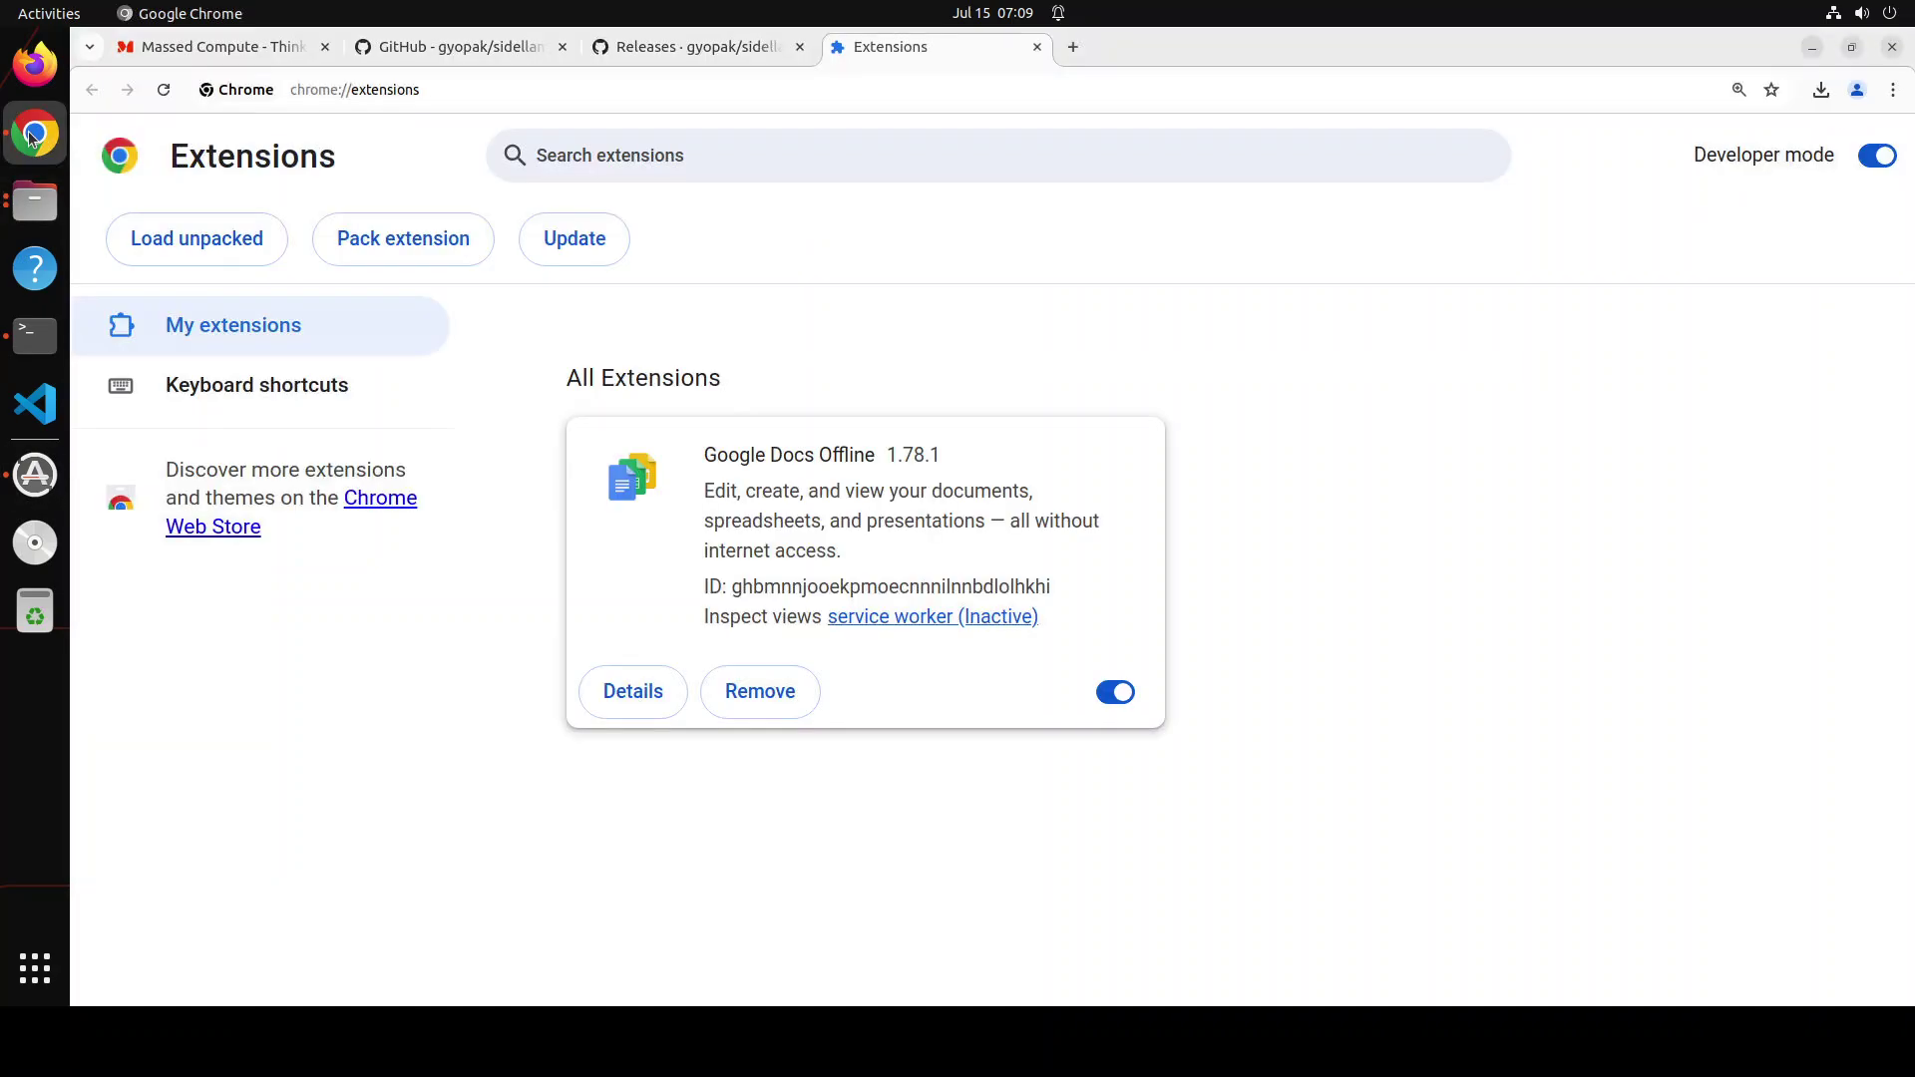
left_click(204, 254)
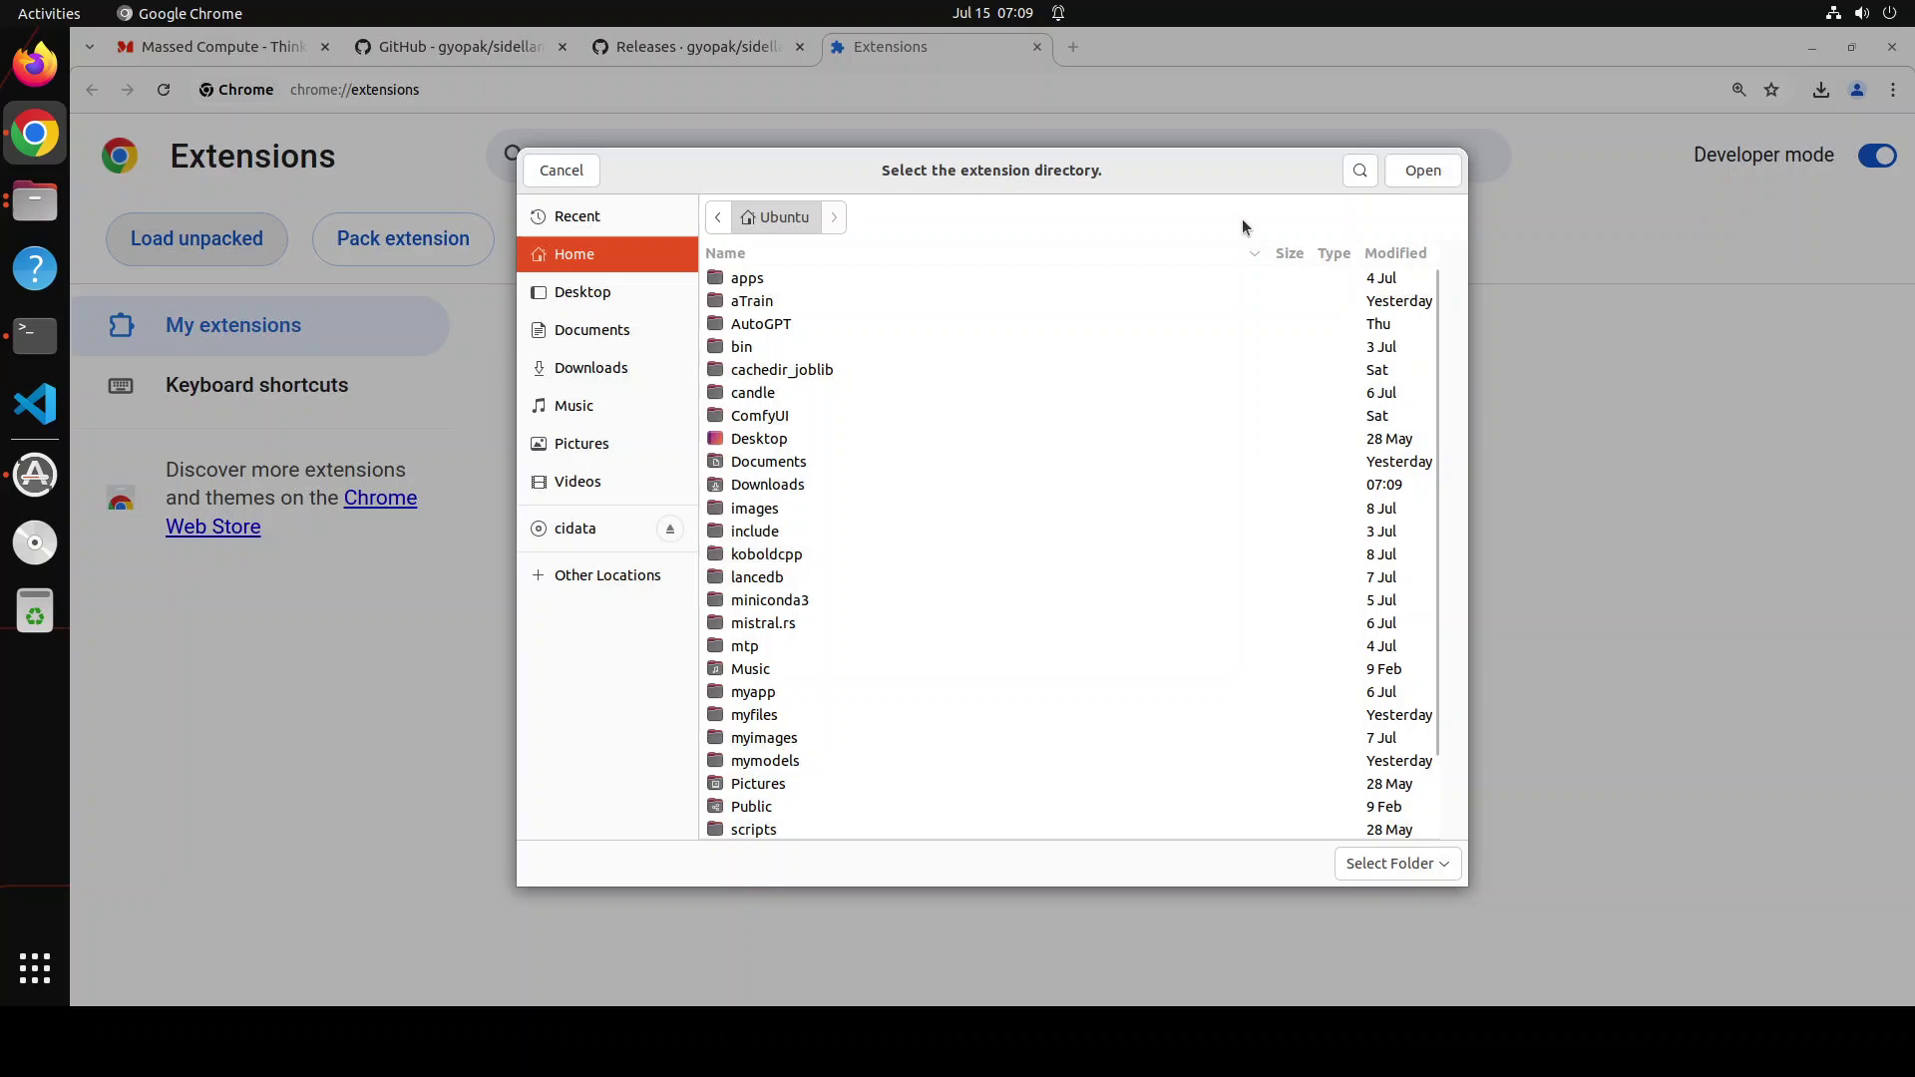
left_click(595, 368)
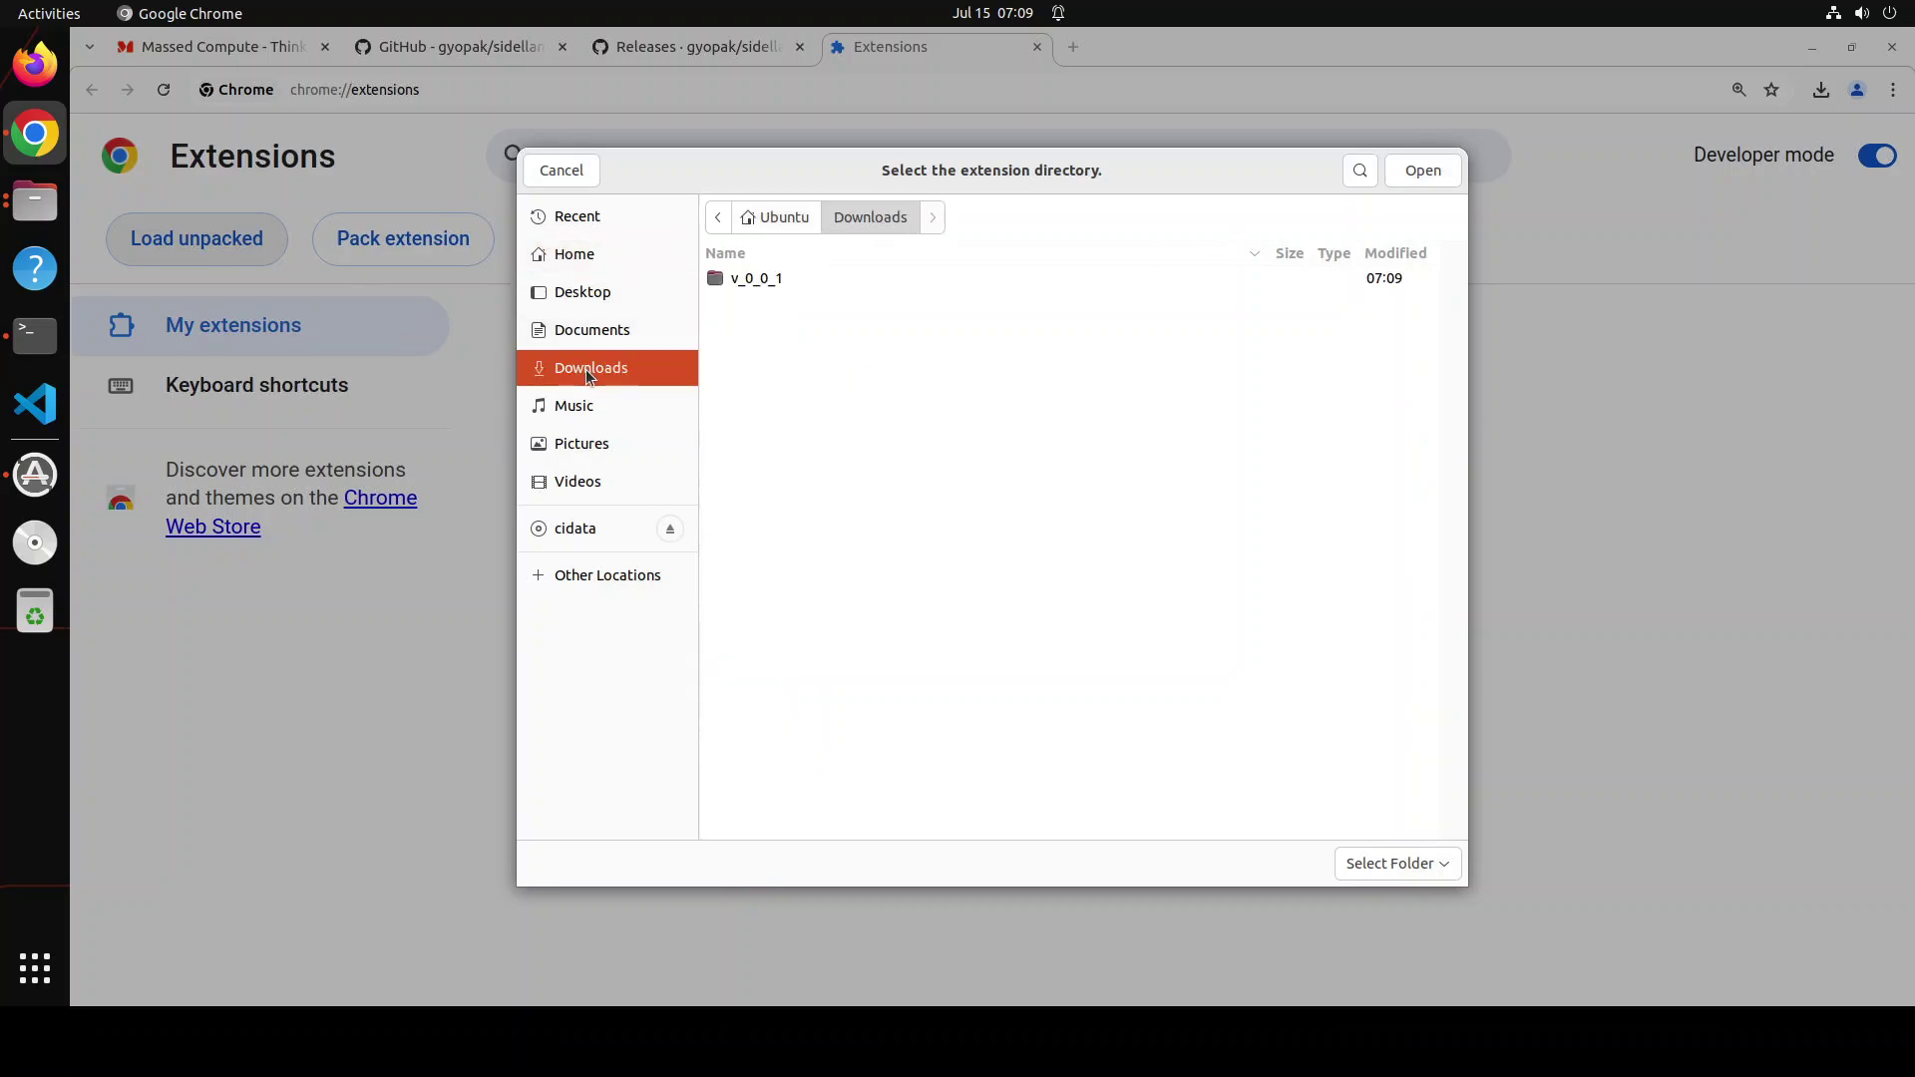
double_click(742, 279)
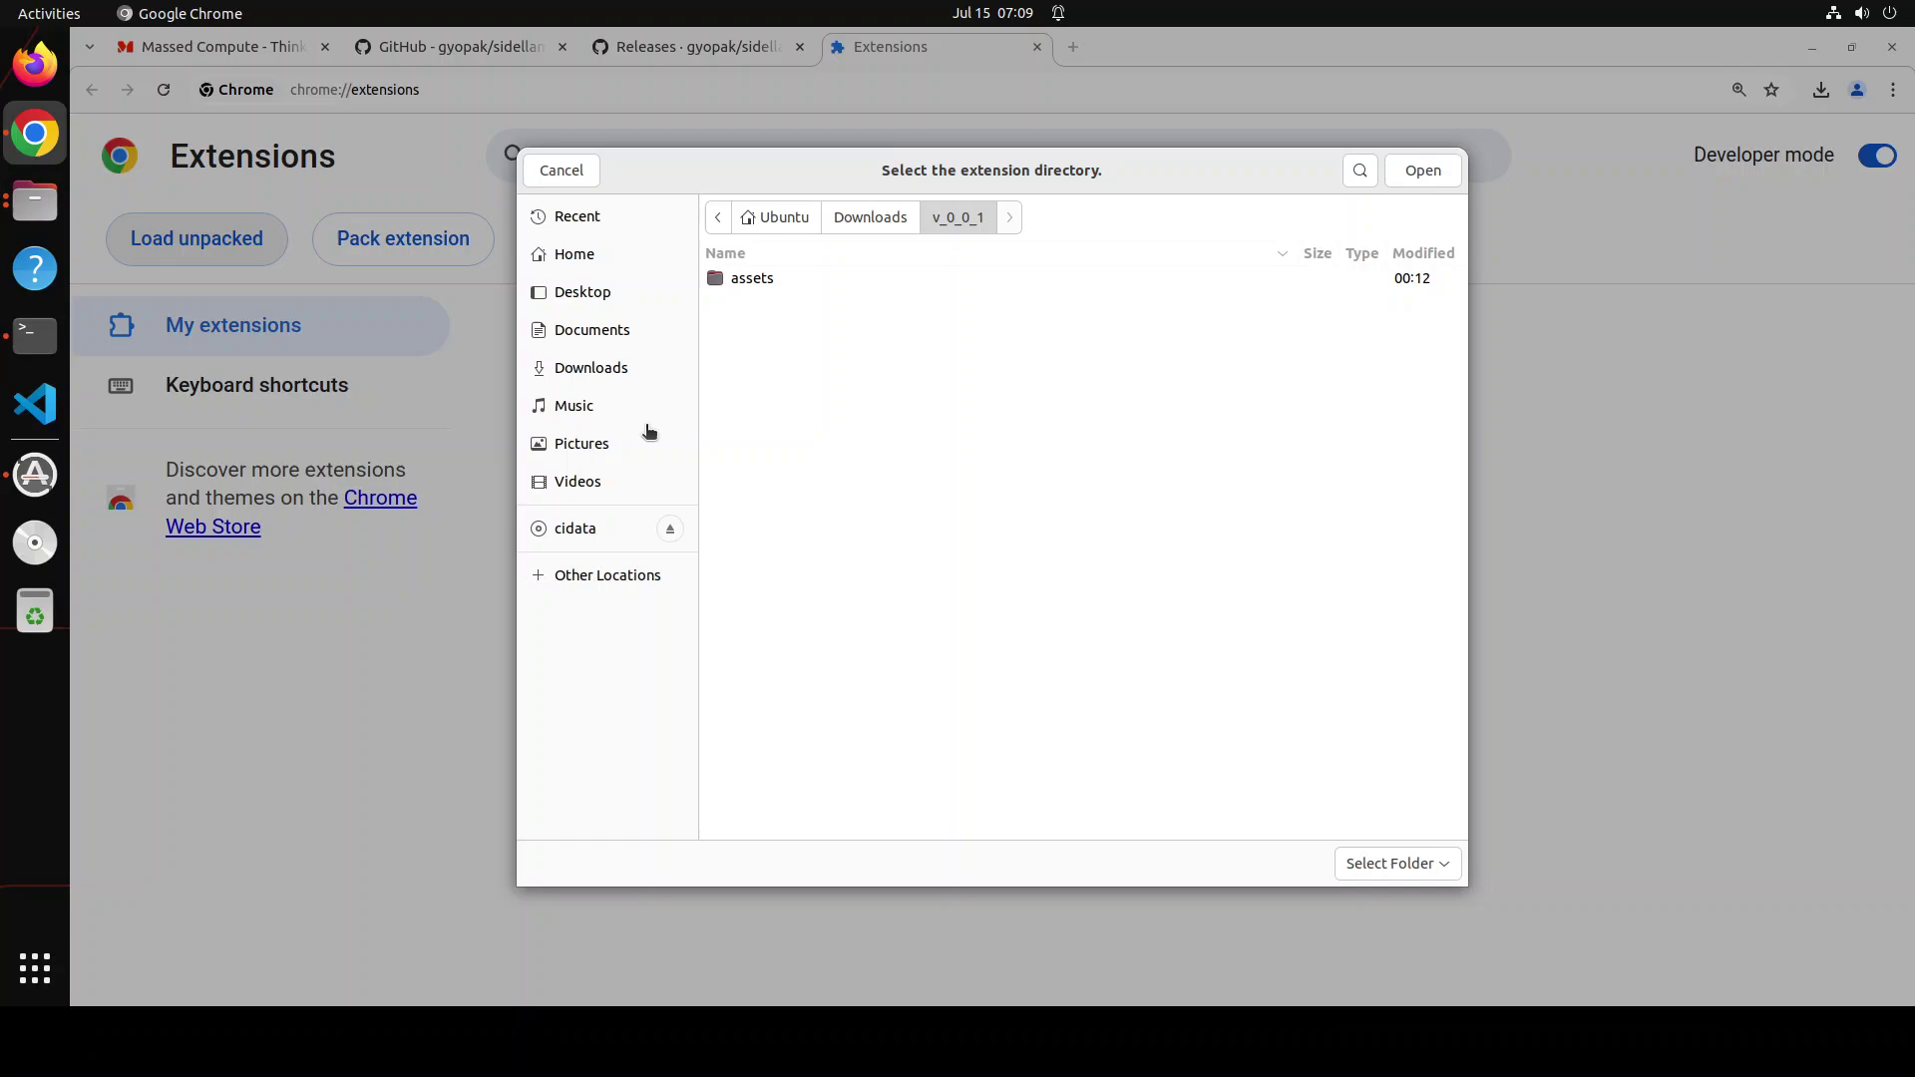
double_click(745, 279)
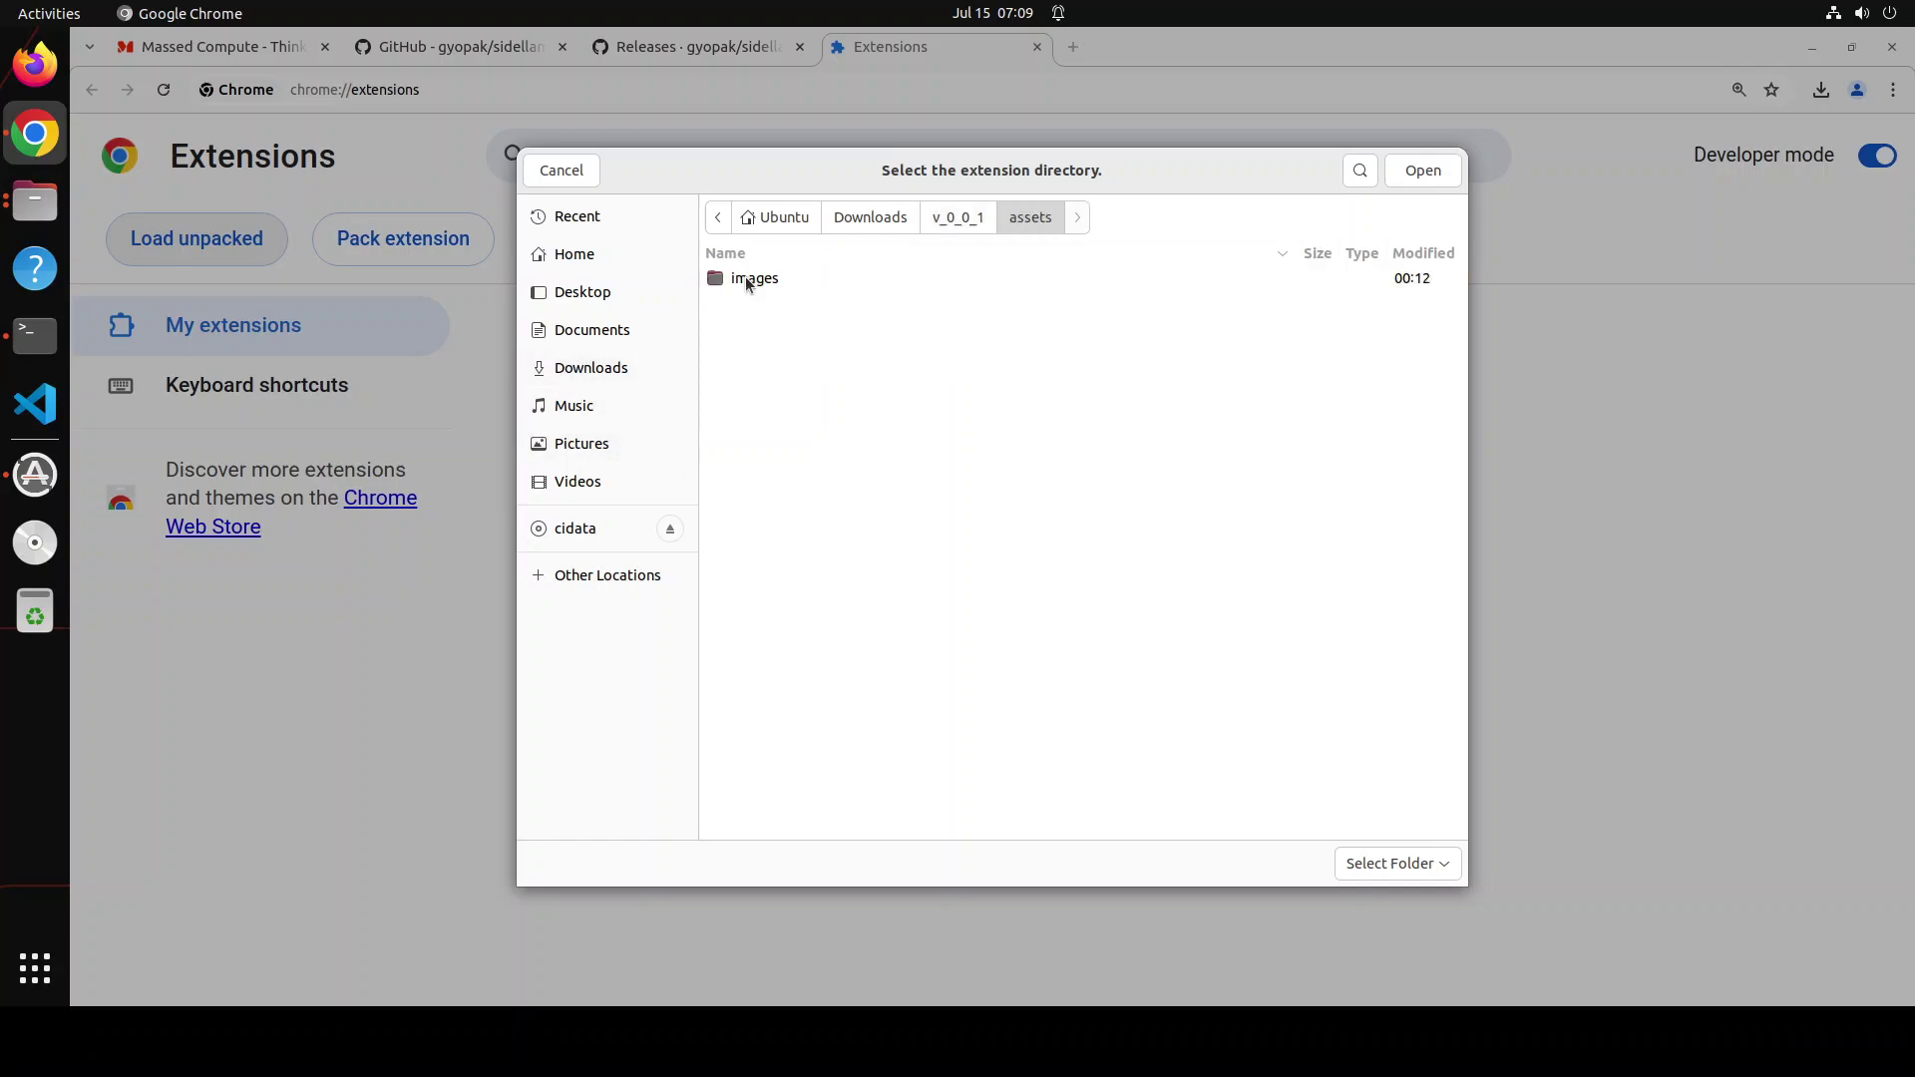
left_click(959, 217)
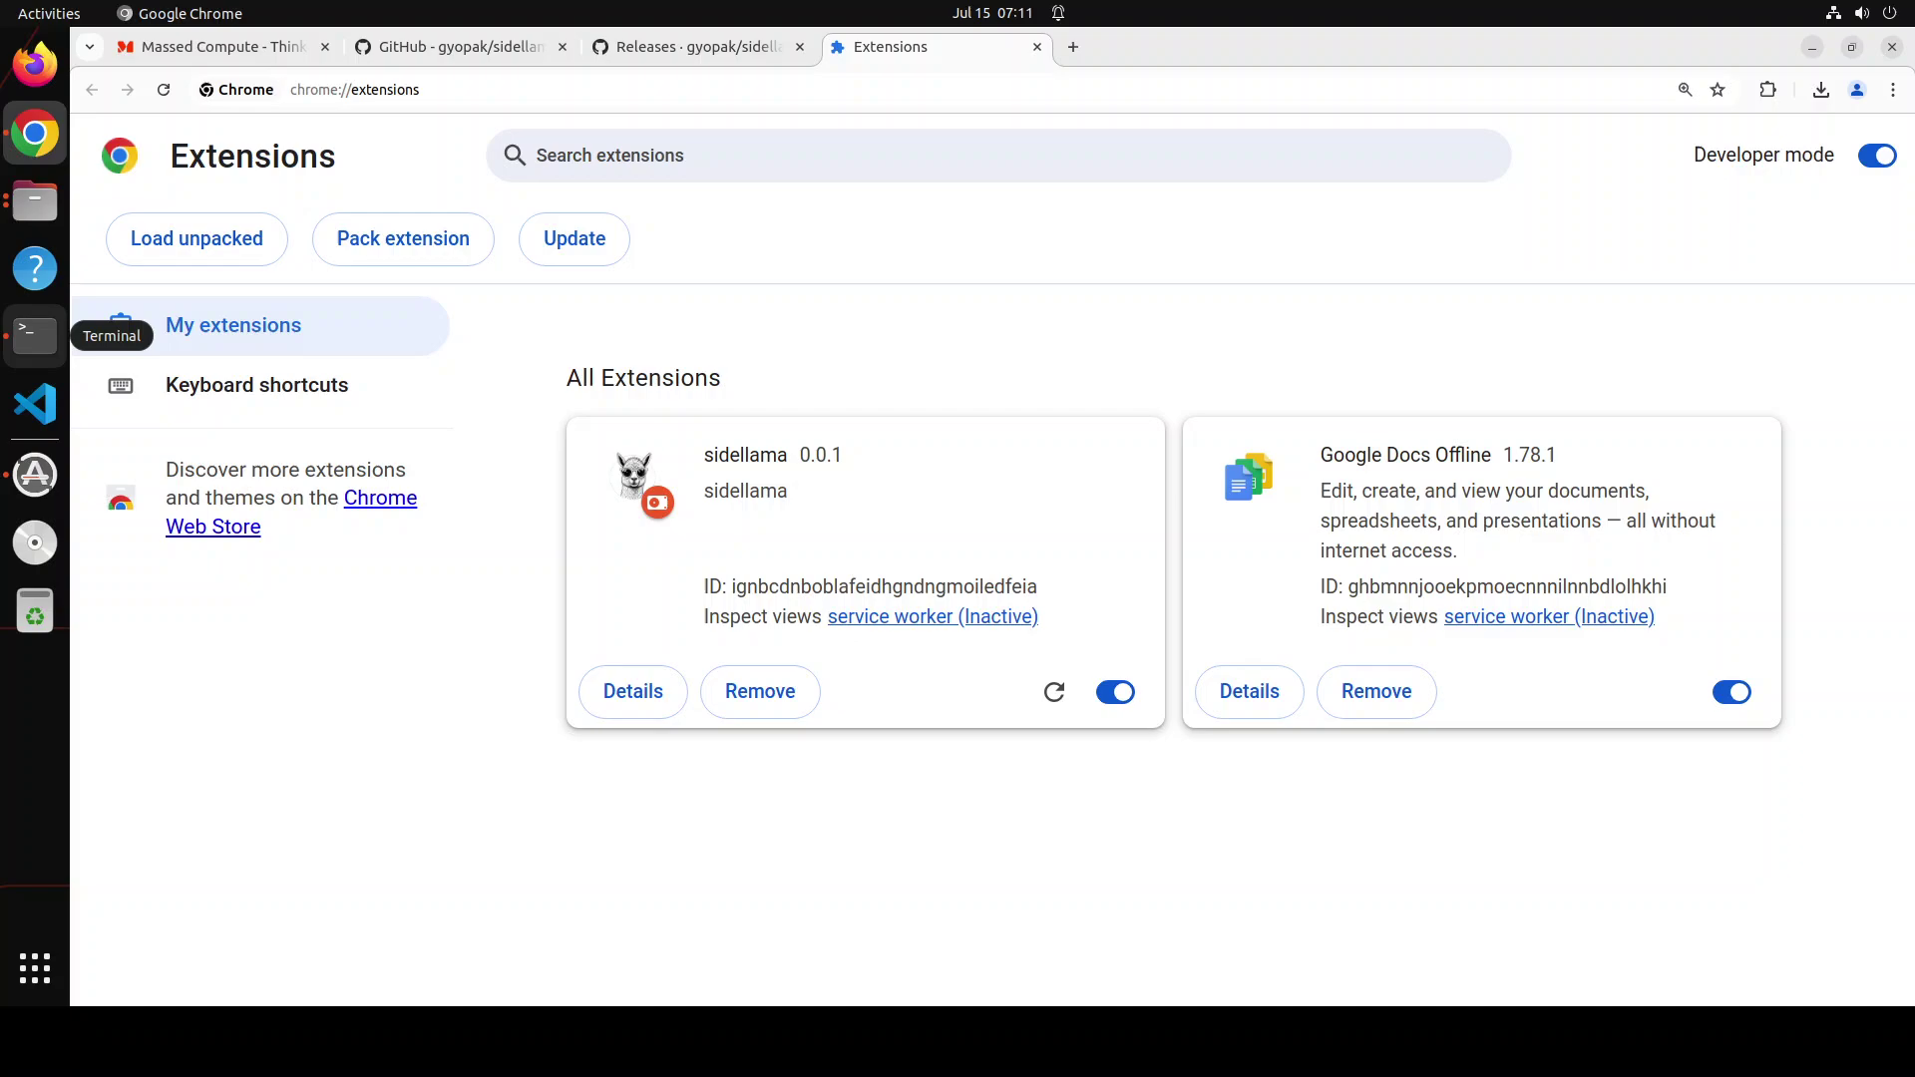
In a terminal, move up to the home folder and clone the sidellama repository into ~/sidellama.
left_click(49, 349)
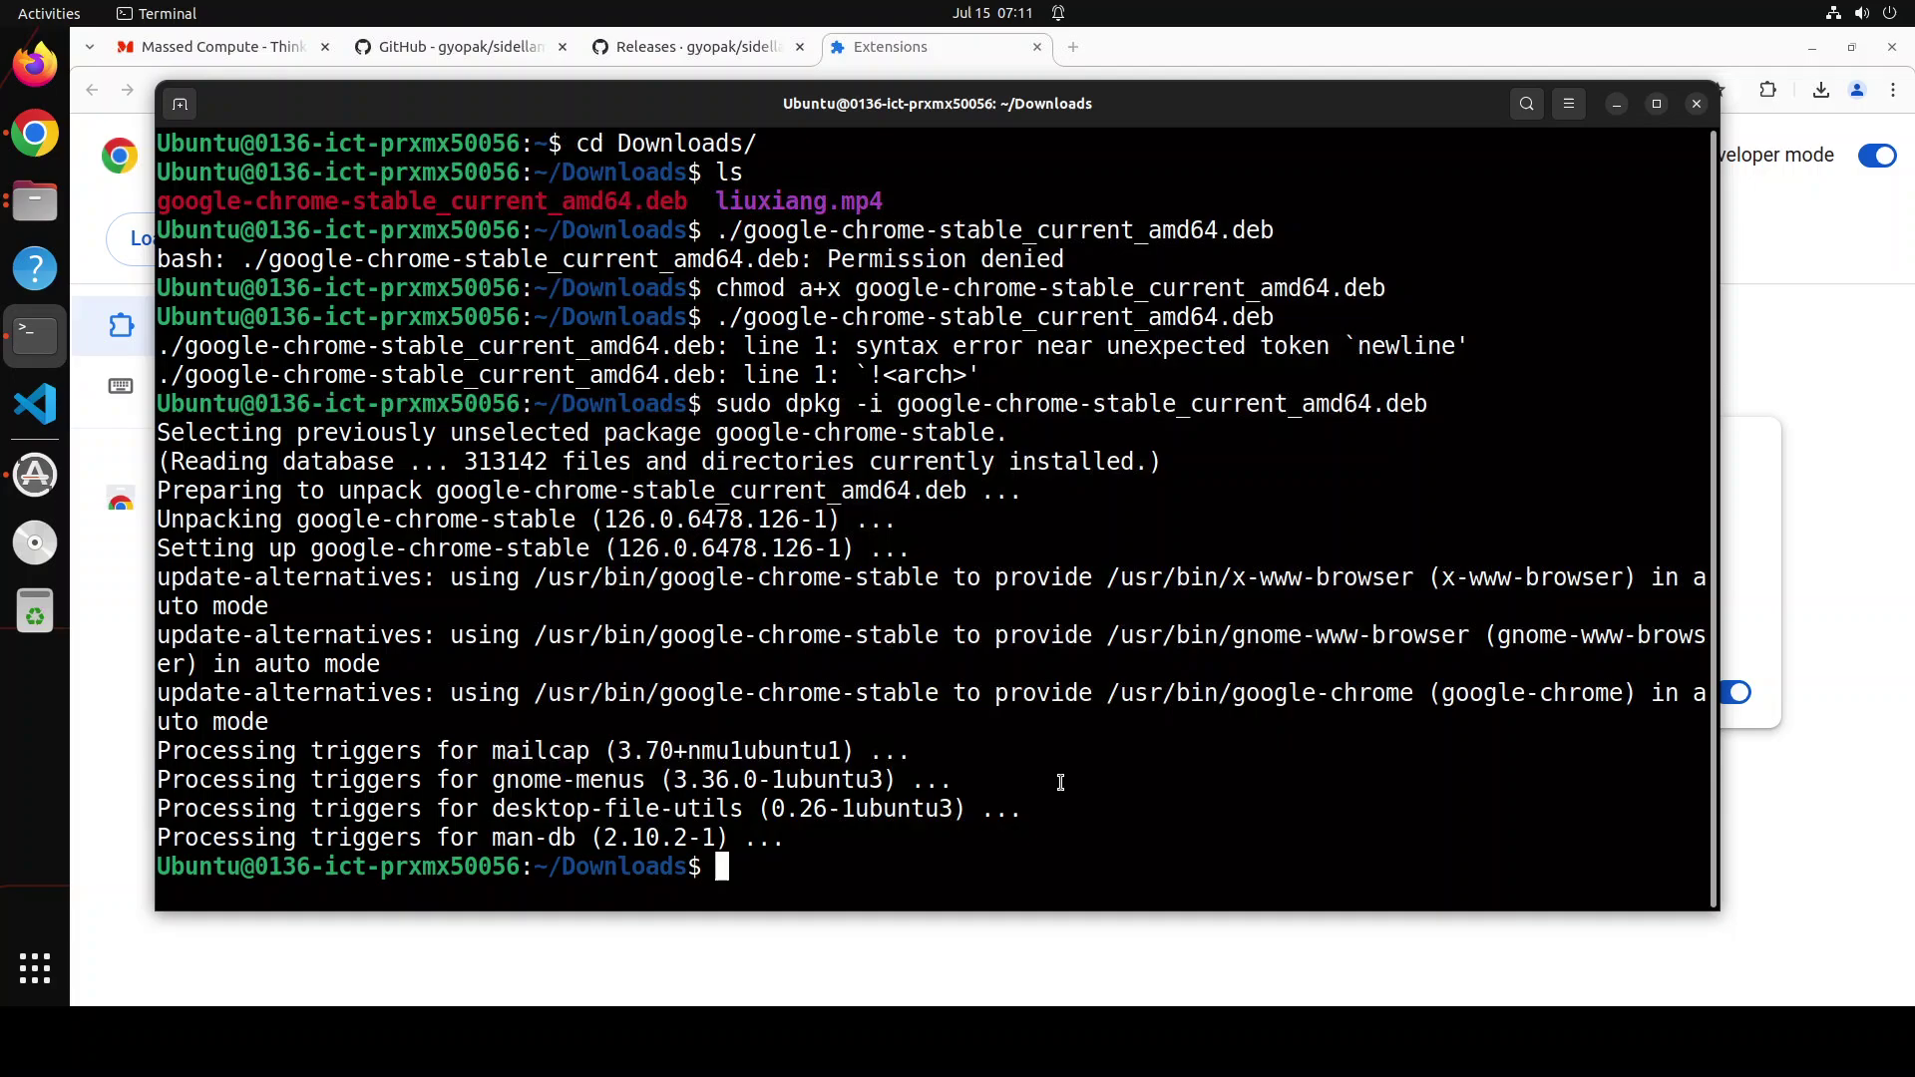
type("clear")
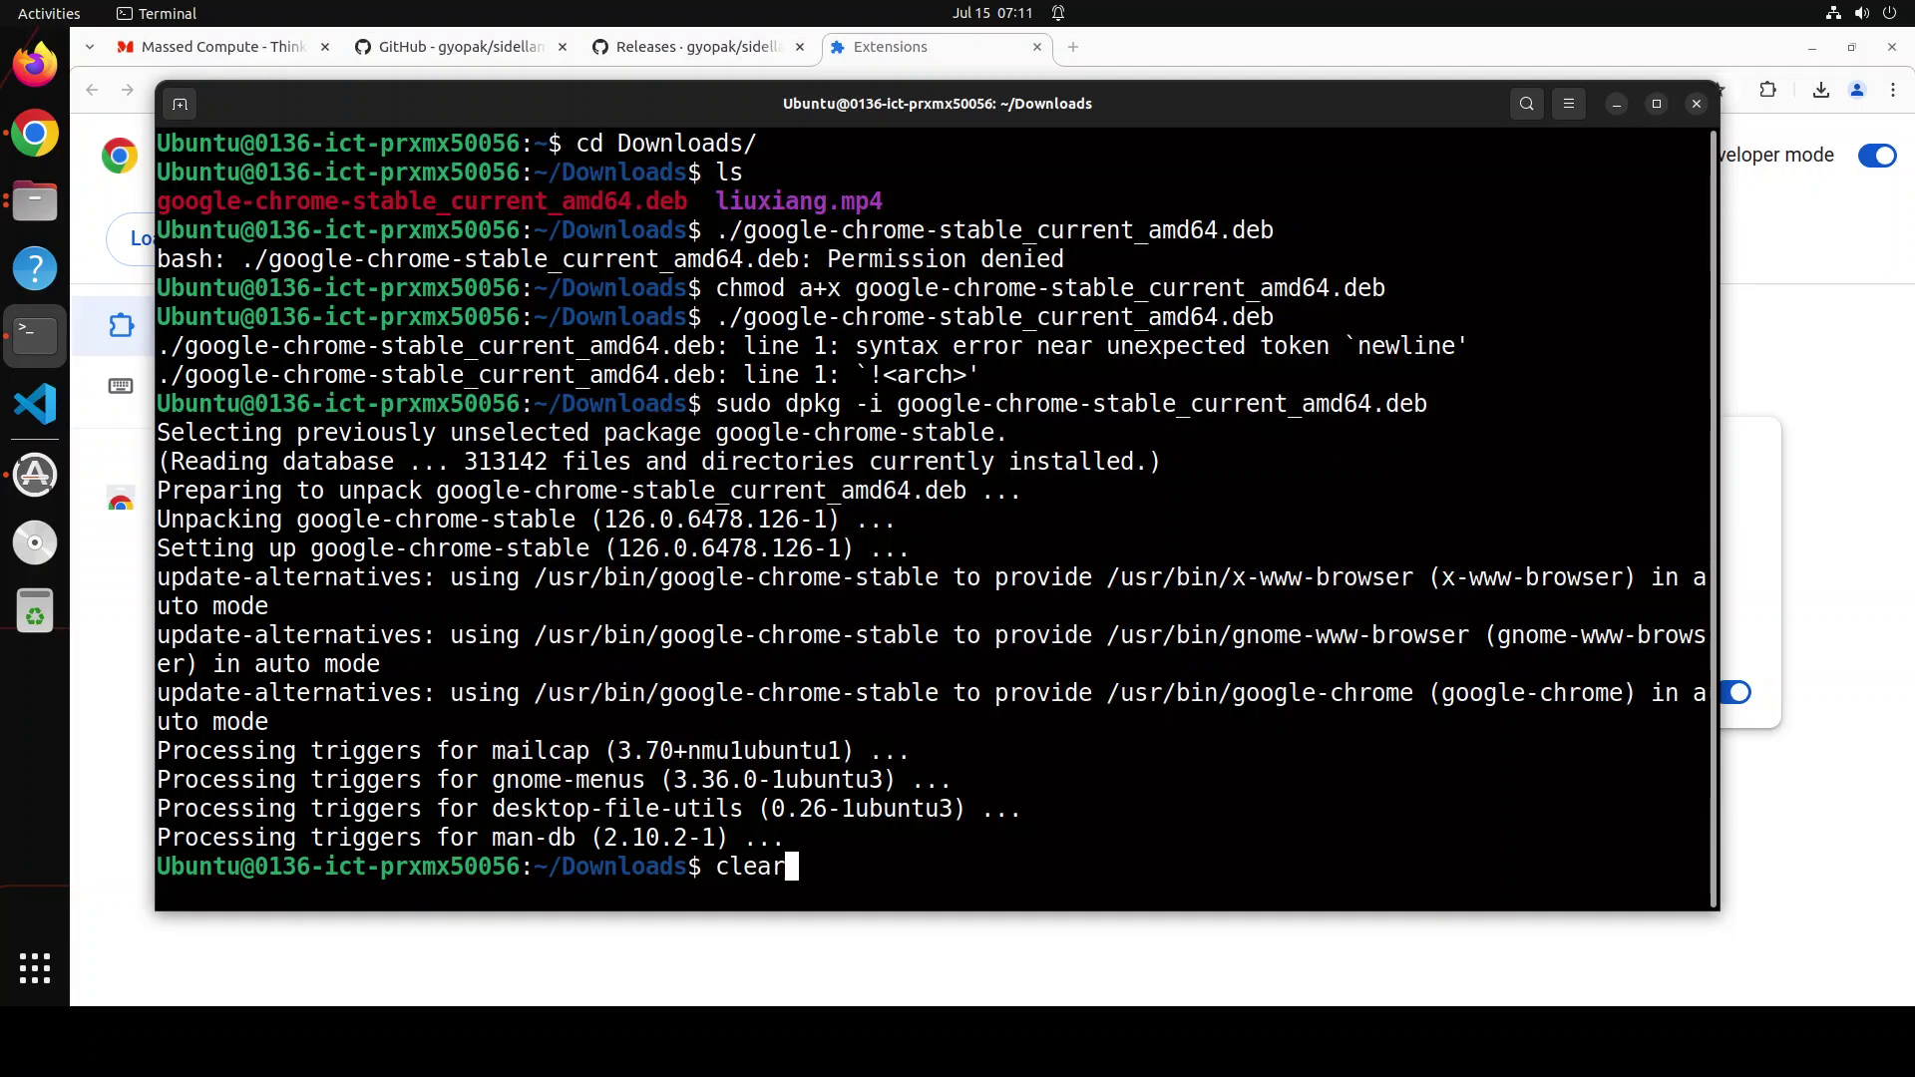
key("Return")
type("c")
key("BackSpace")
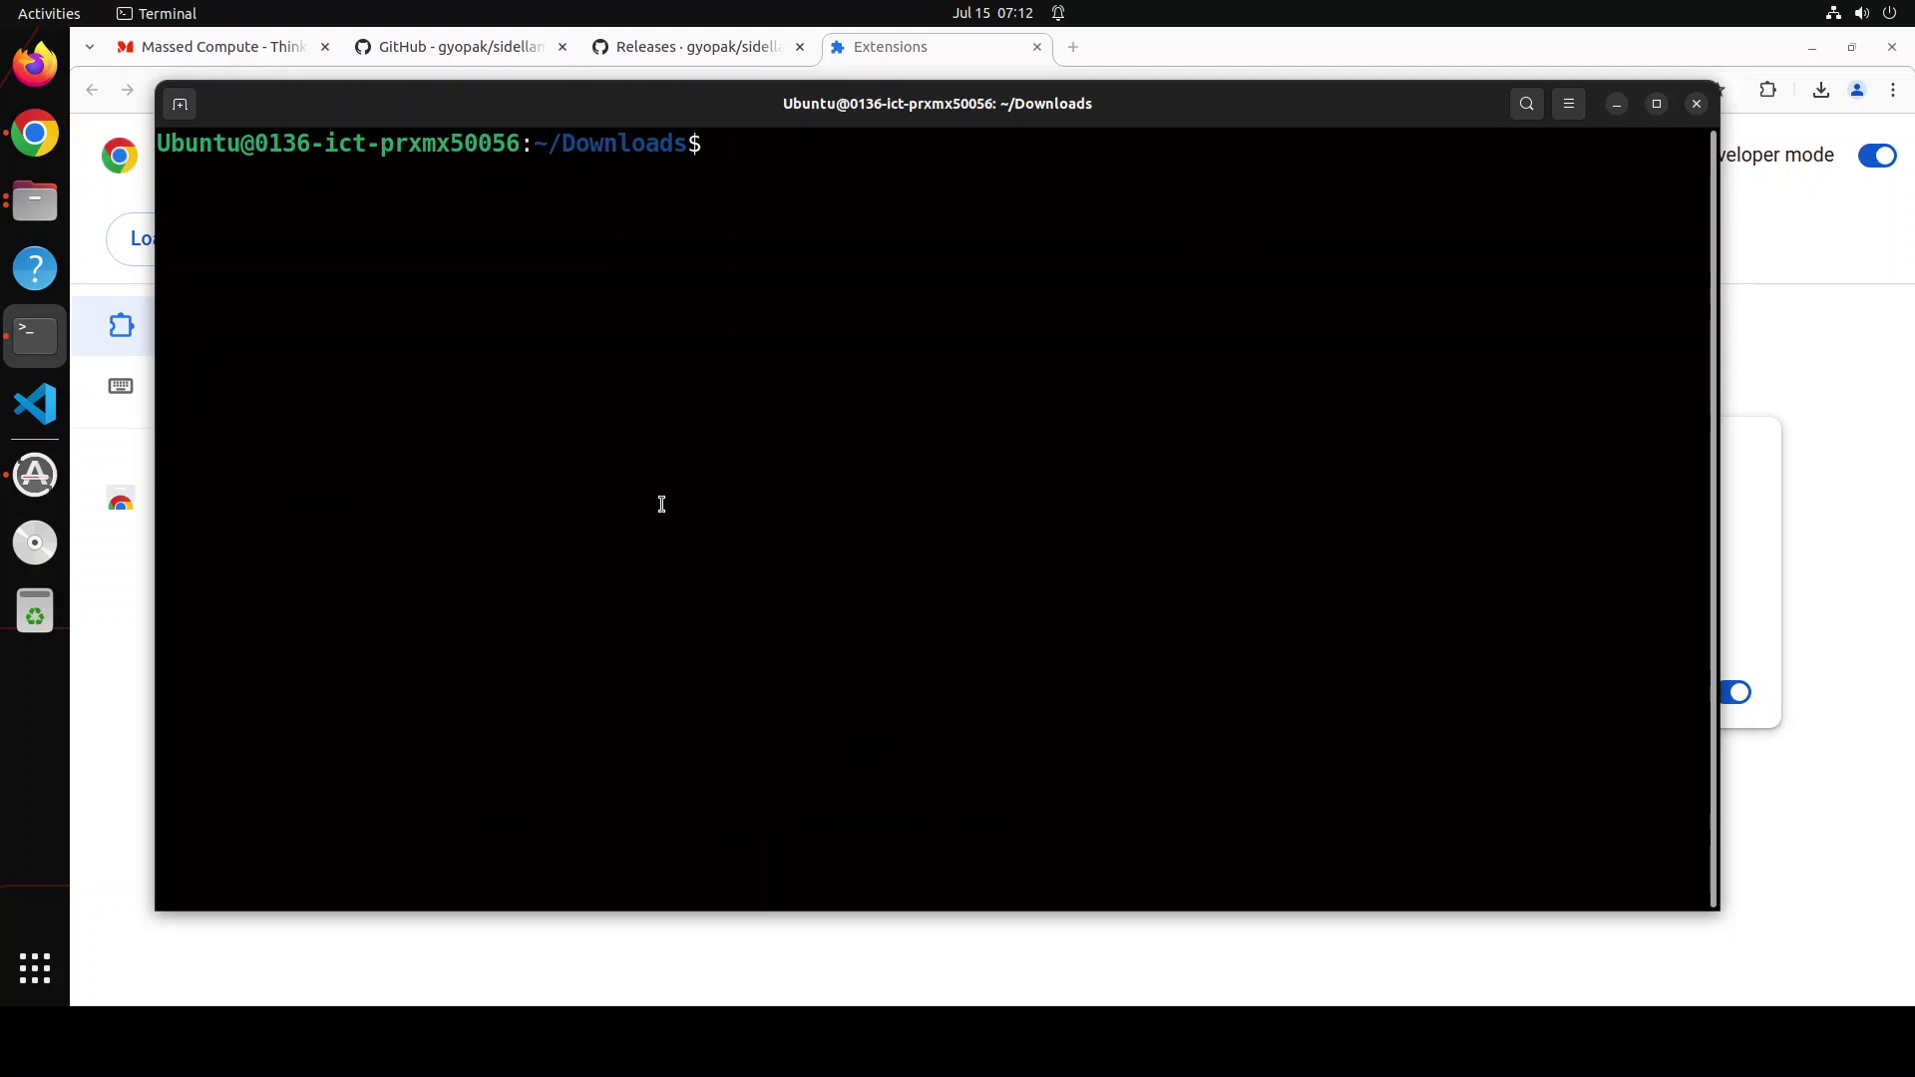
type("cd ..")
key("Return")
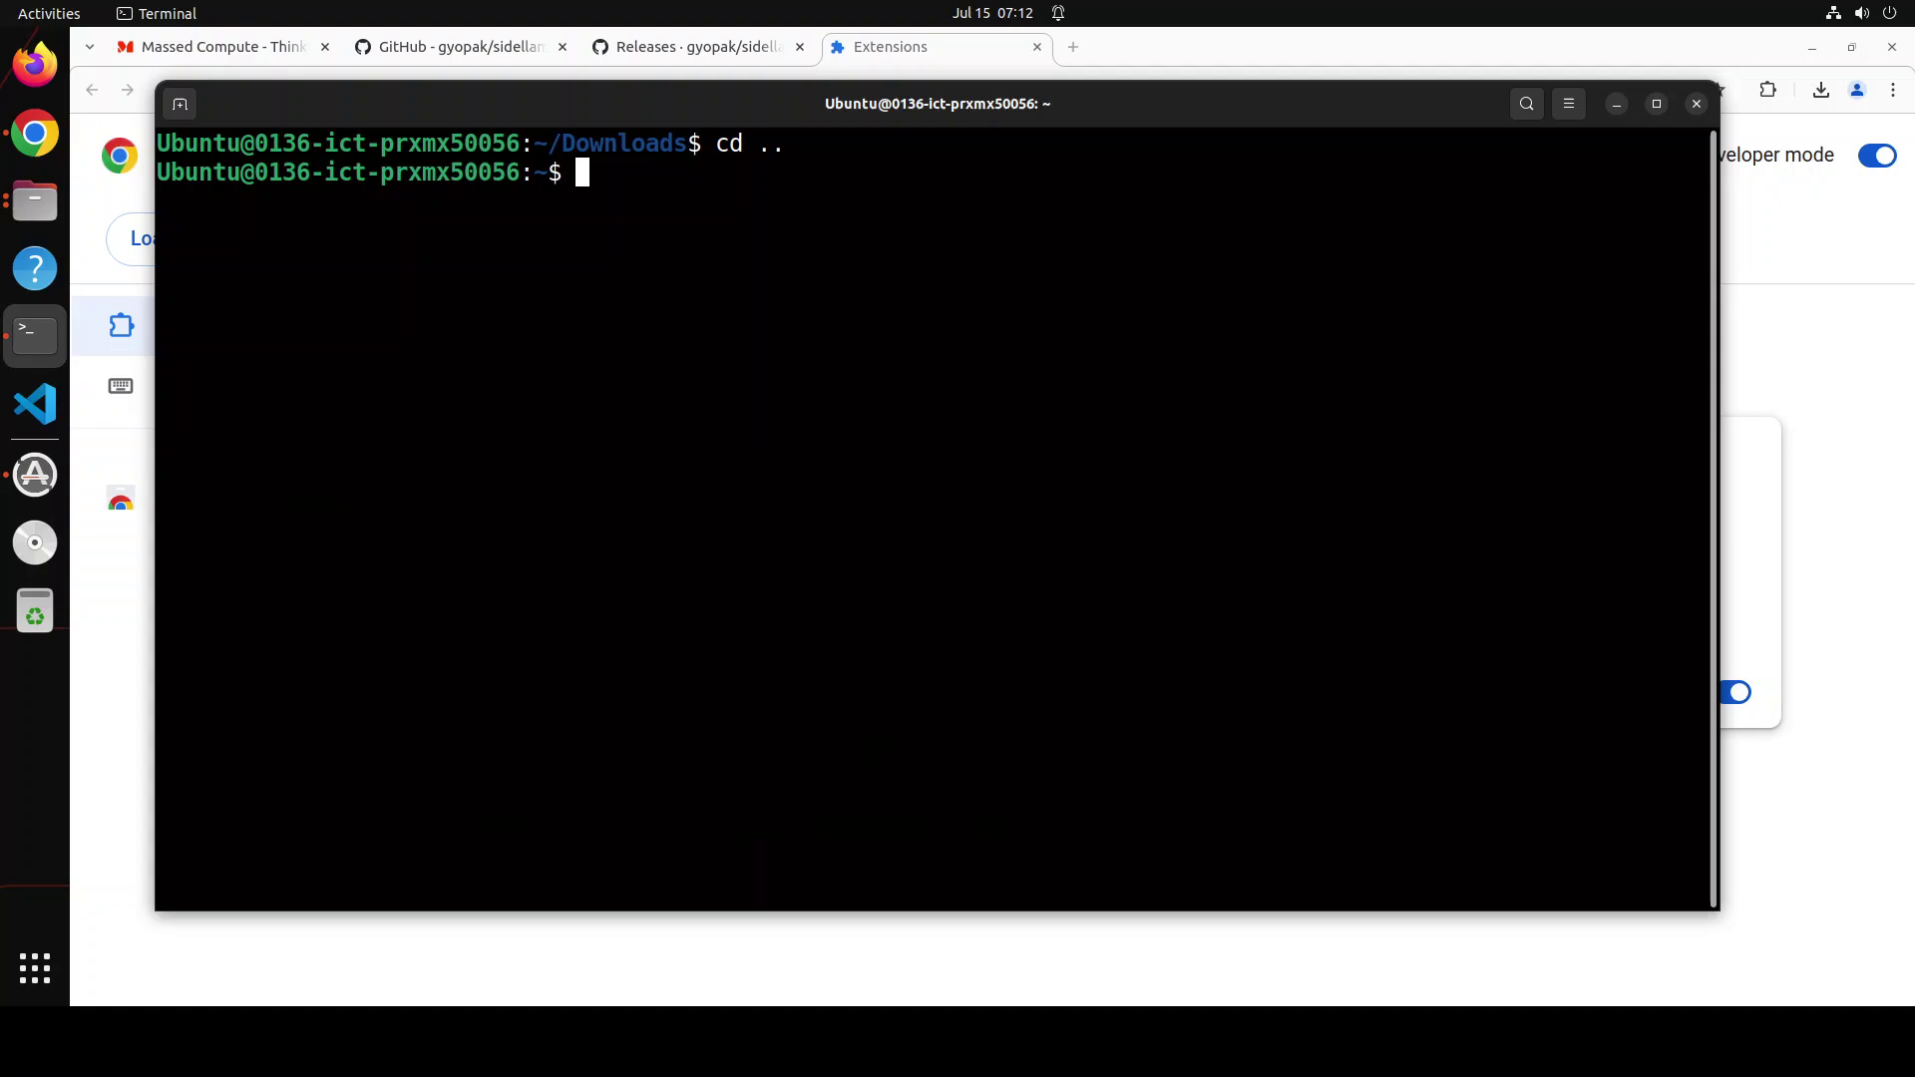
type("clear")
key("Return")
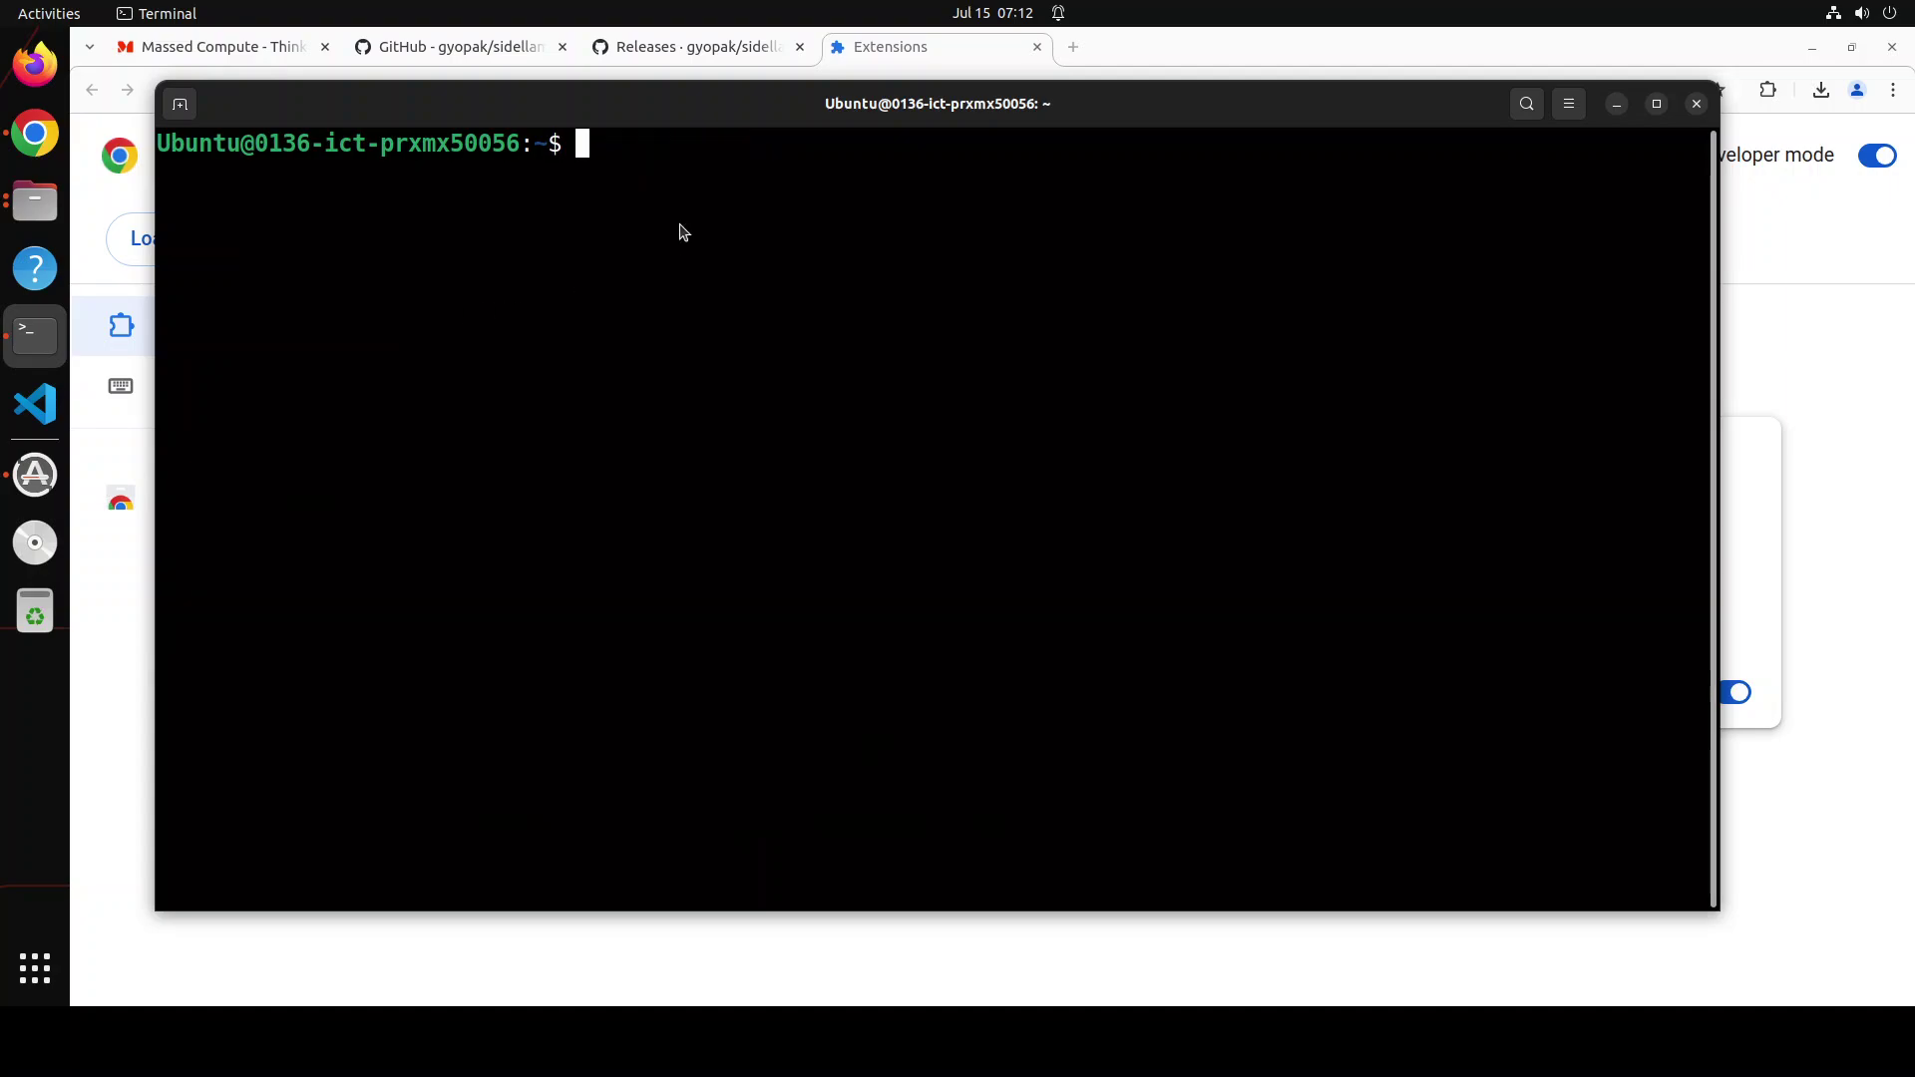
right_click(679, 229)
left_click(727, 290)
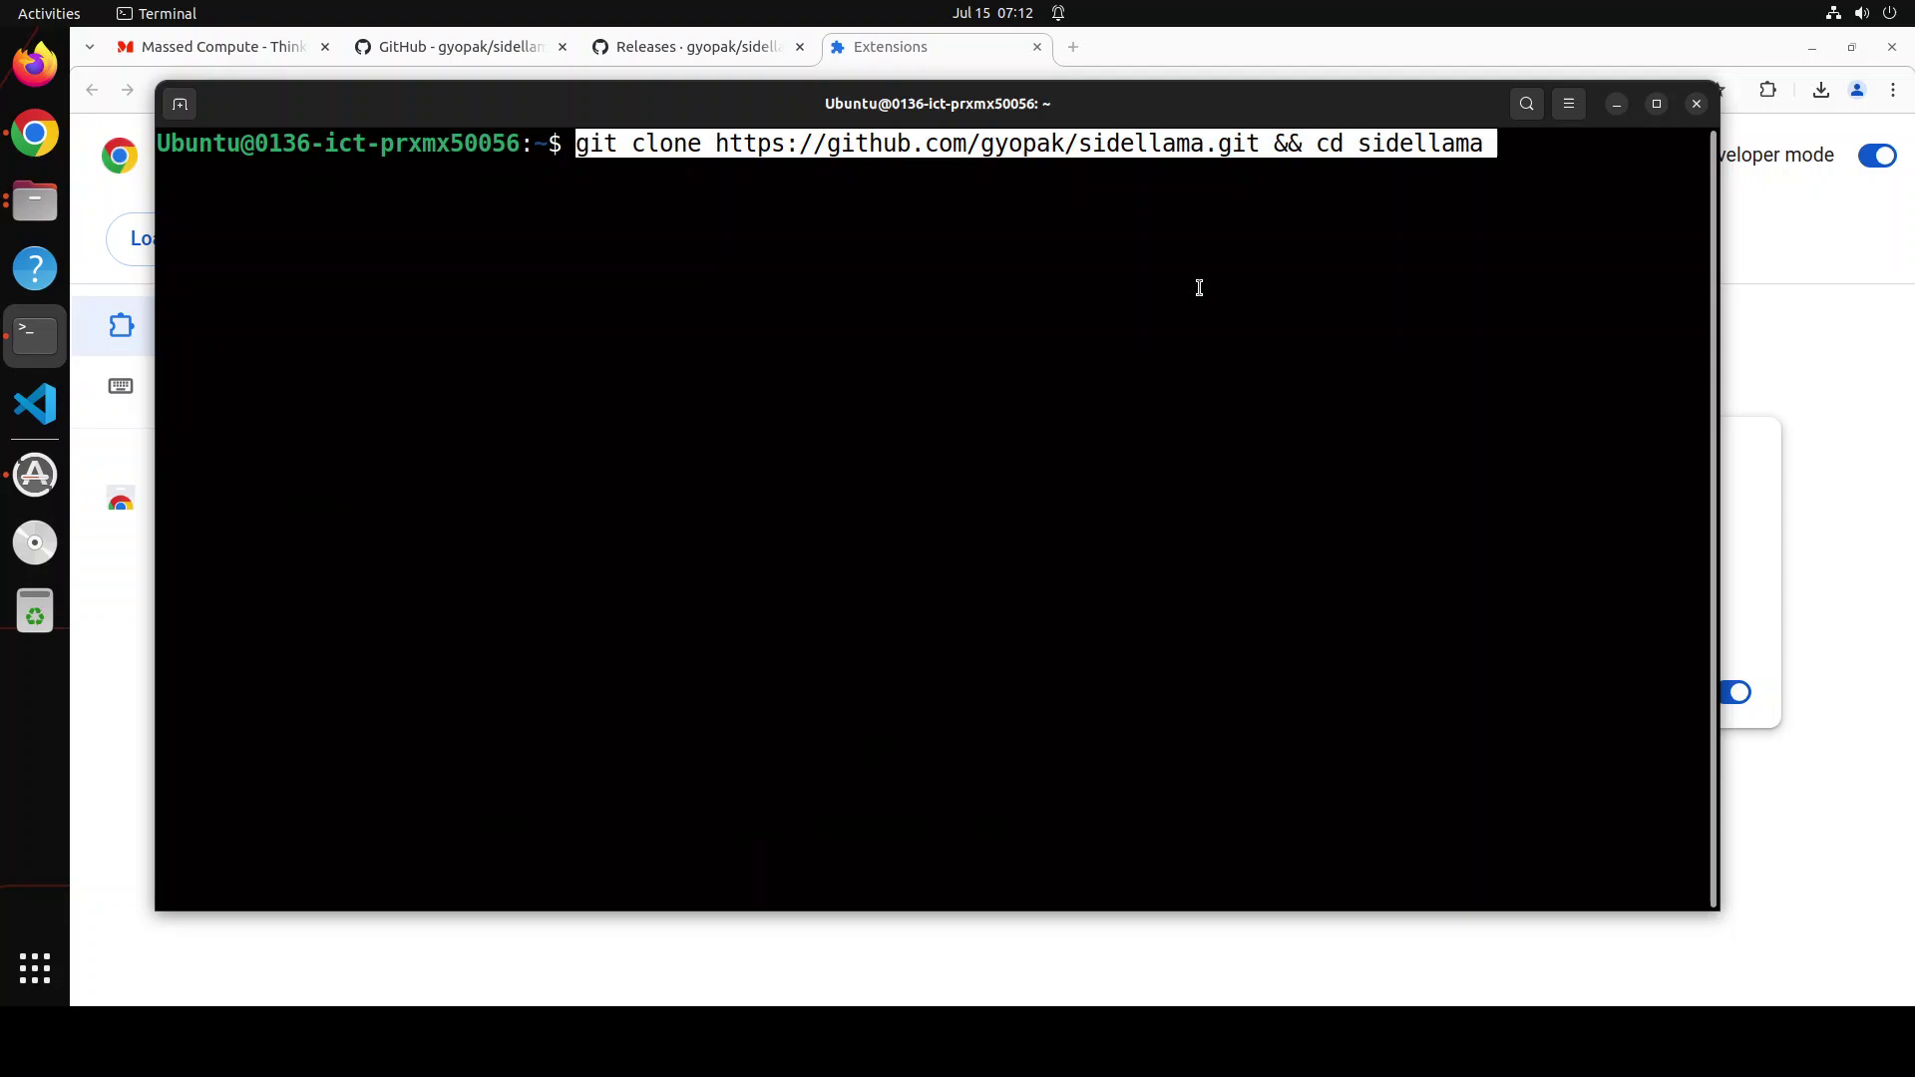
key("Return")
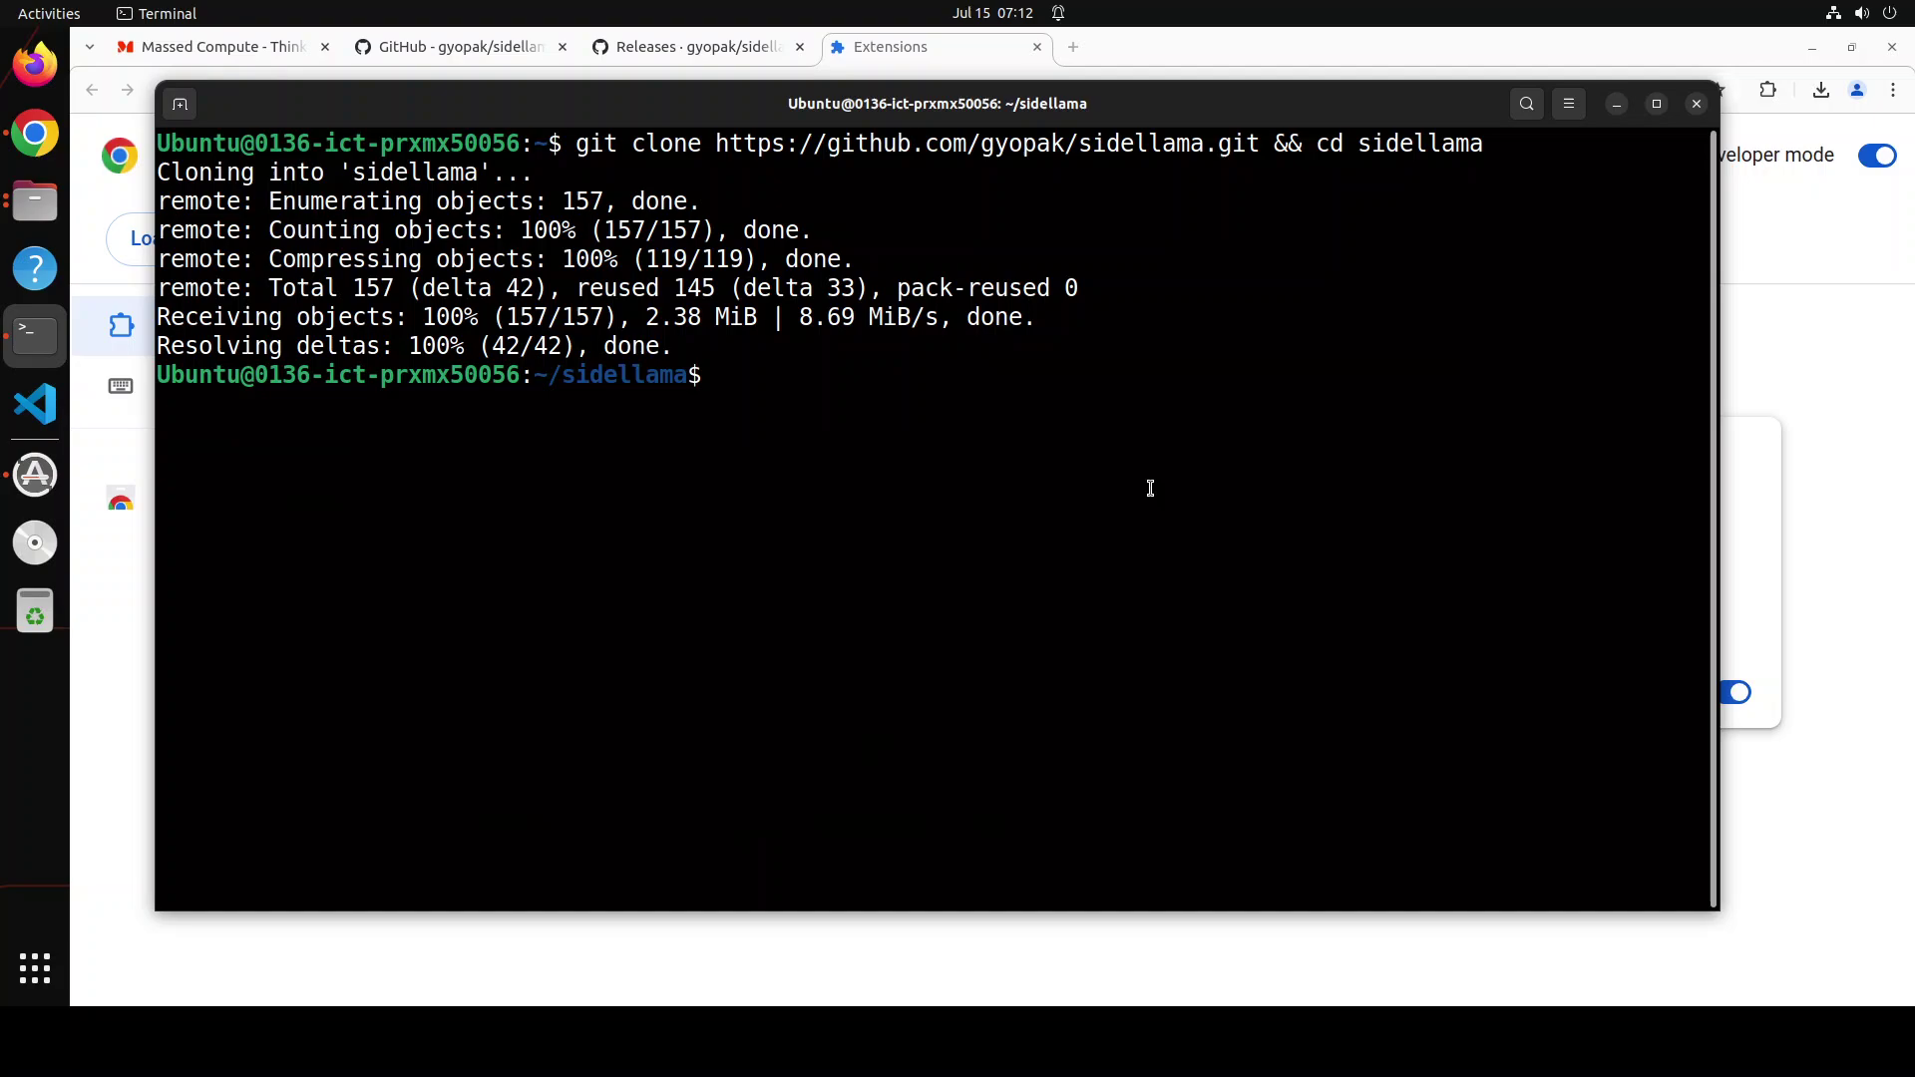
Confirm Node v20.15.0 and npm 10.7.0 are installed, then clear the terminal.
type("node --")
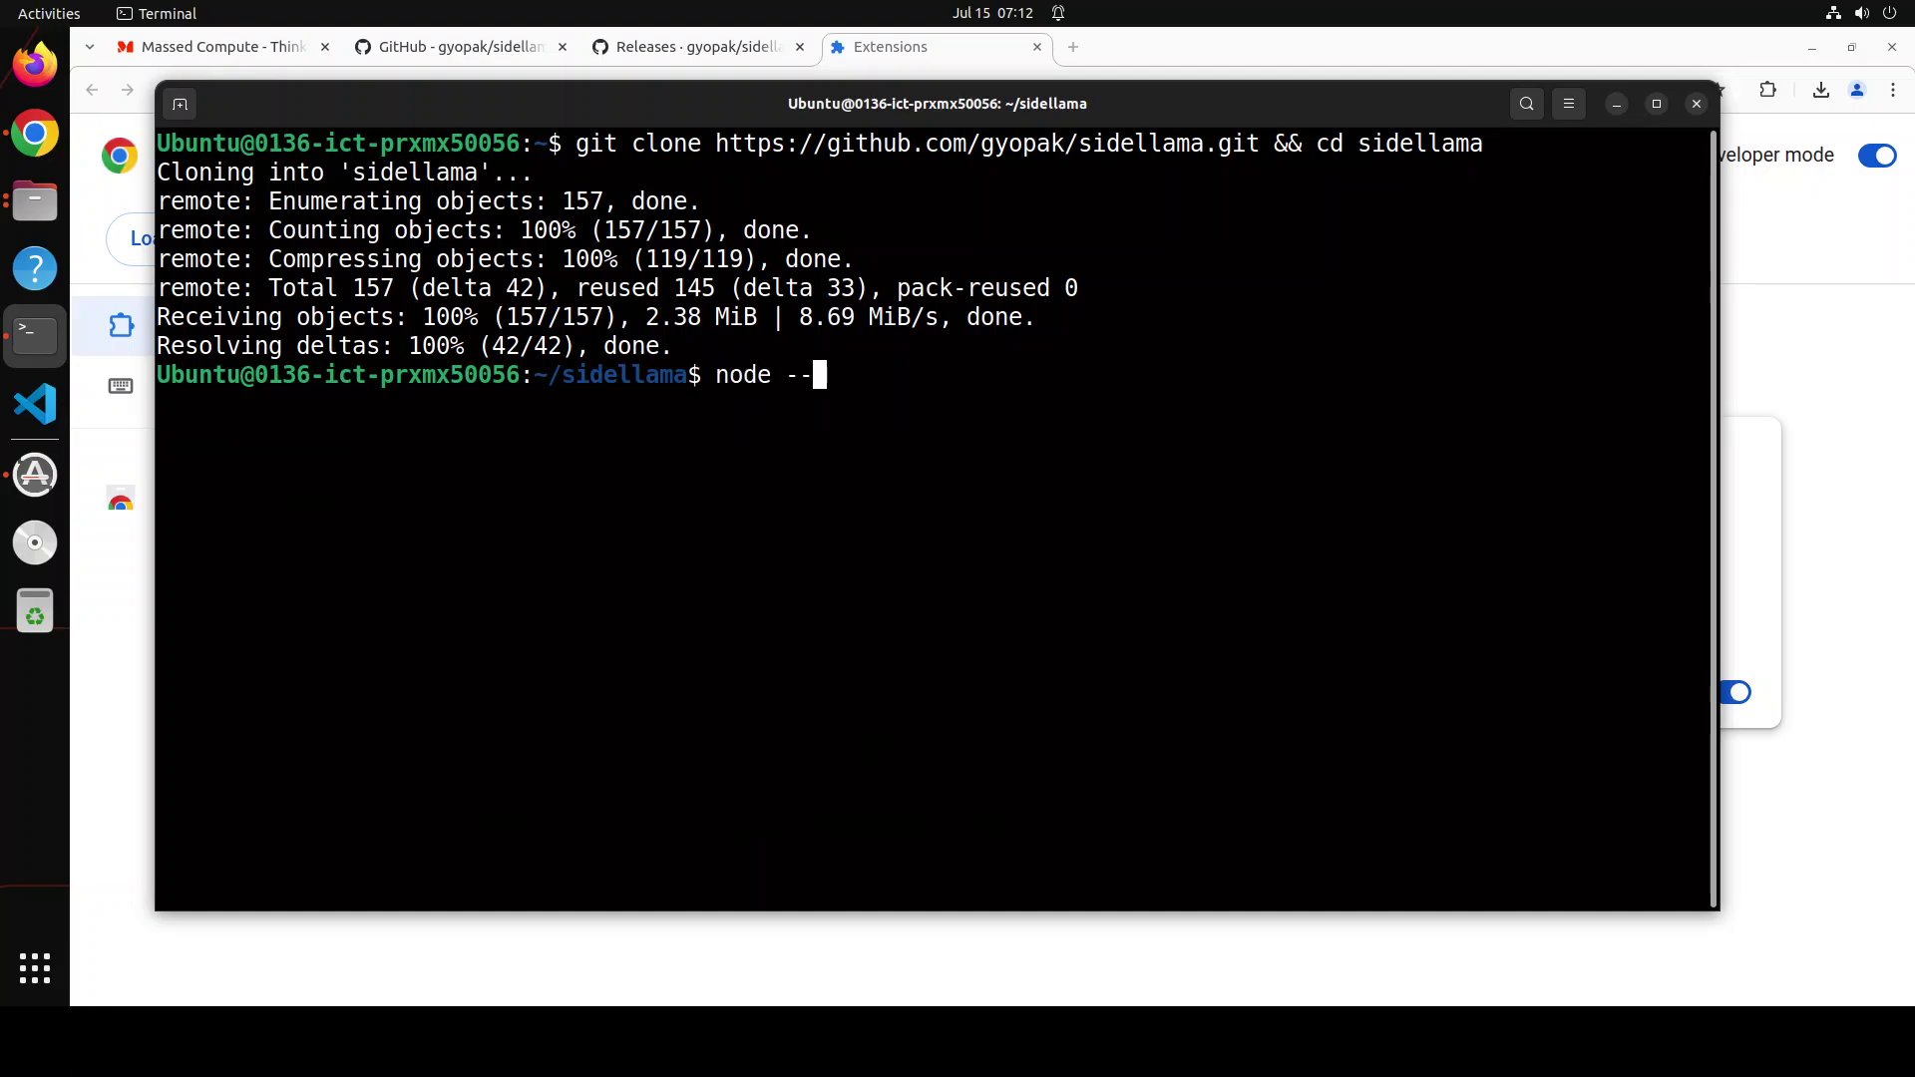
type("version")
key("Return")
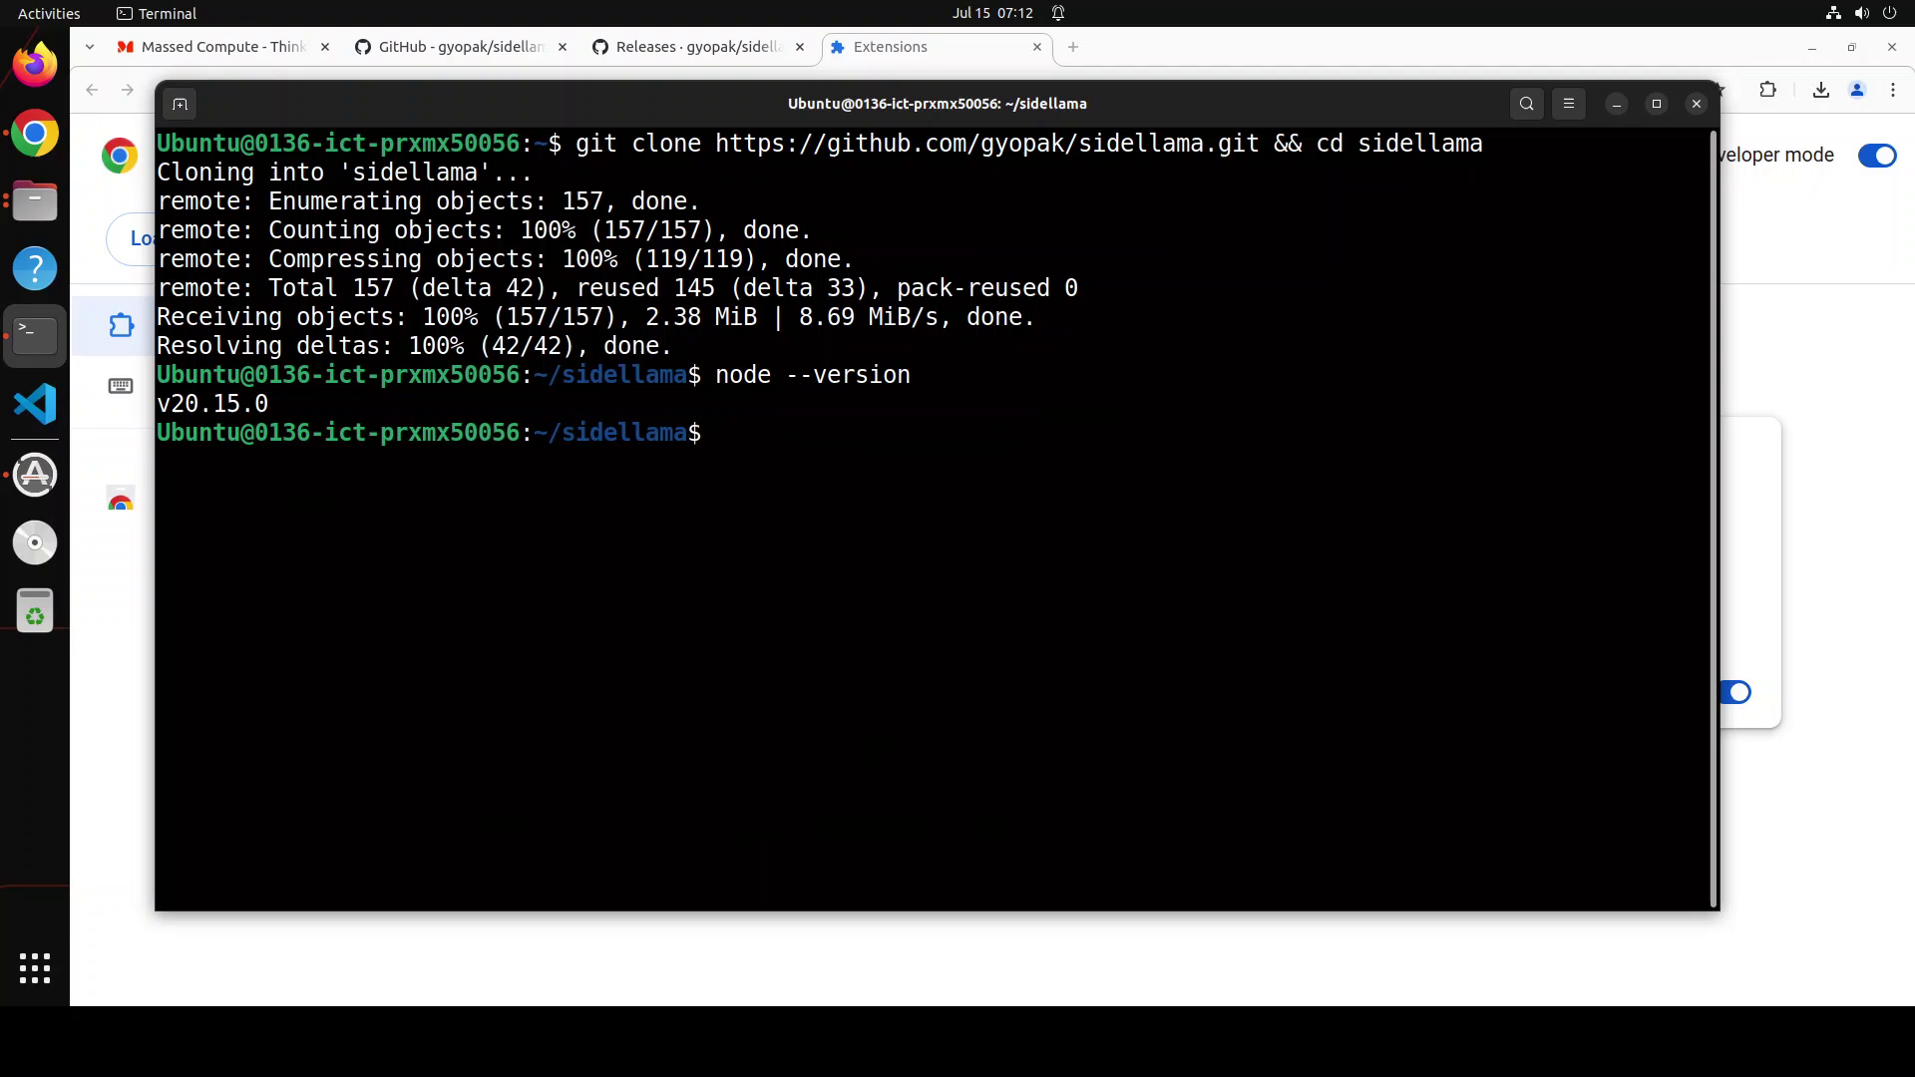
type("npm --version")
key("Return")
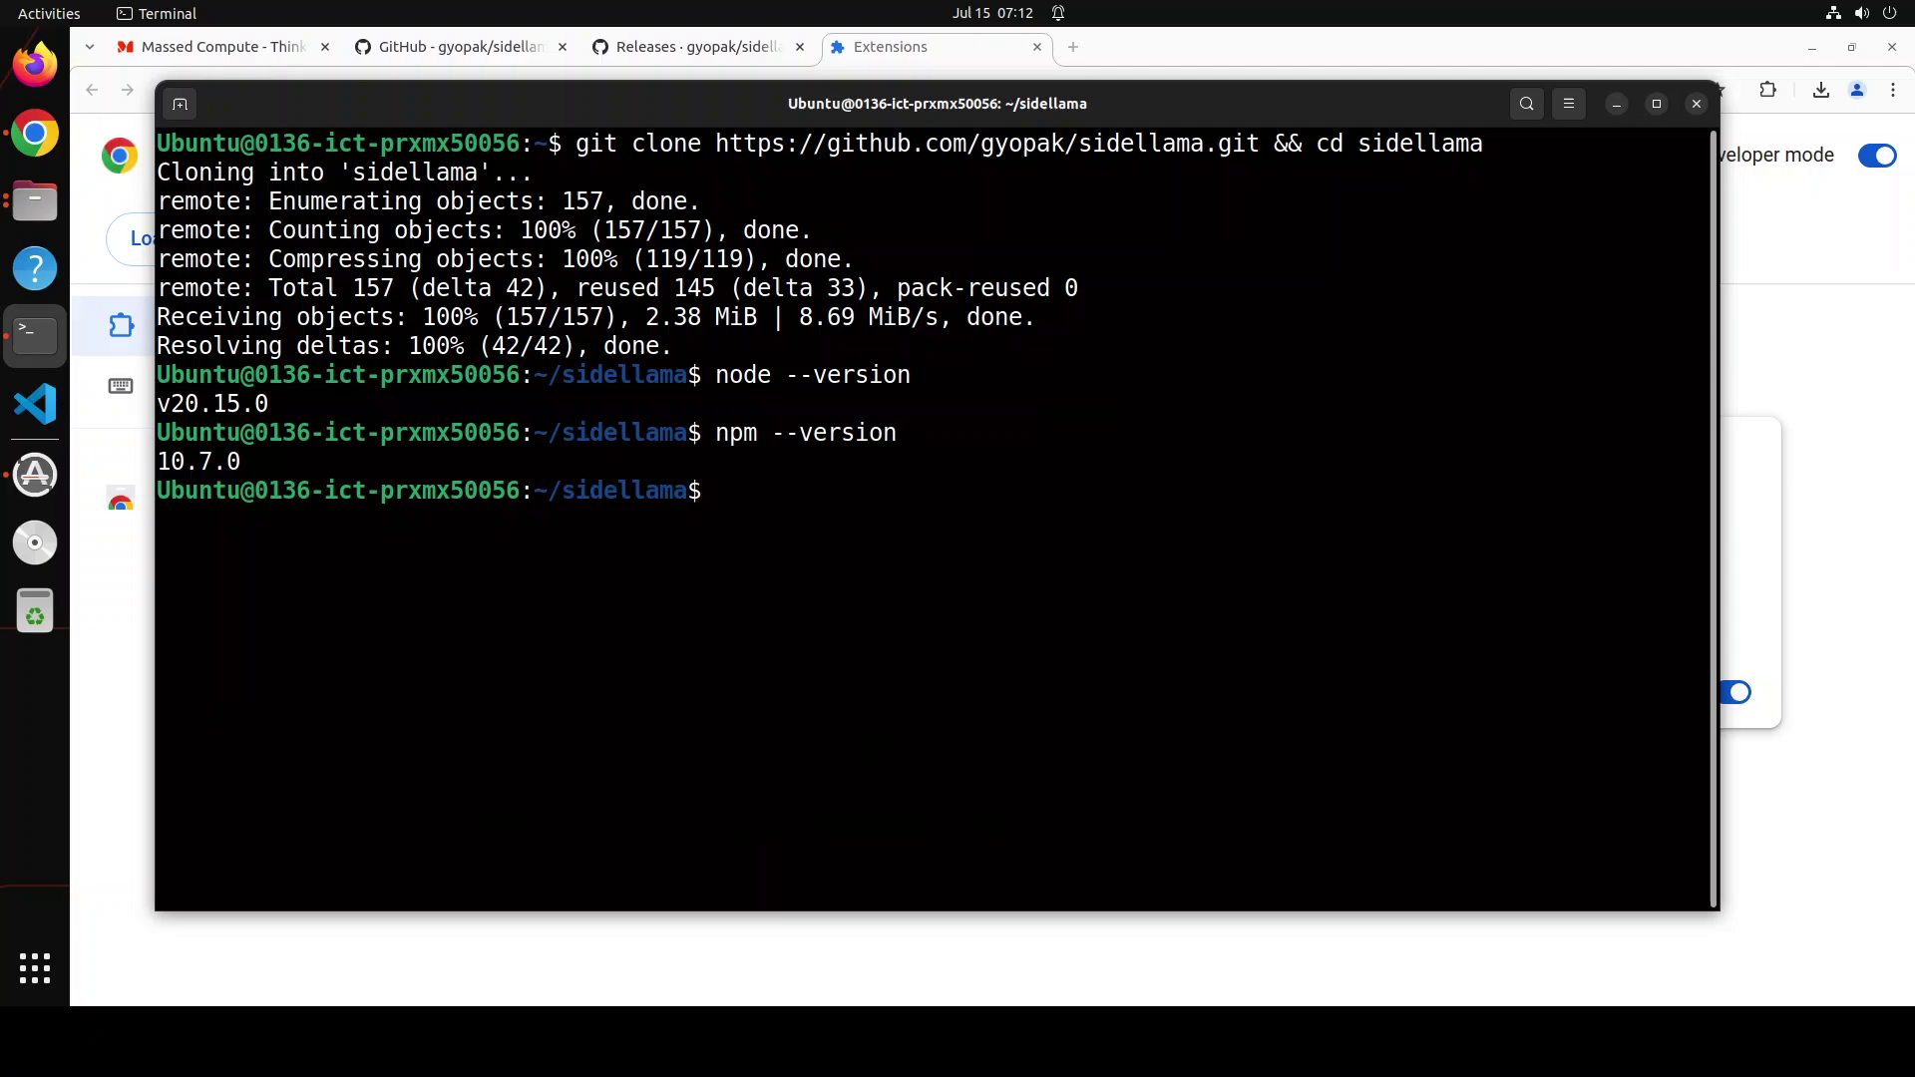
type("clear")
key("Return")
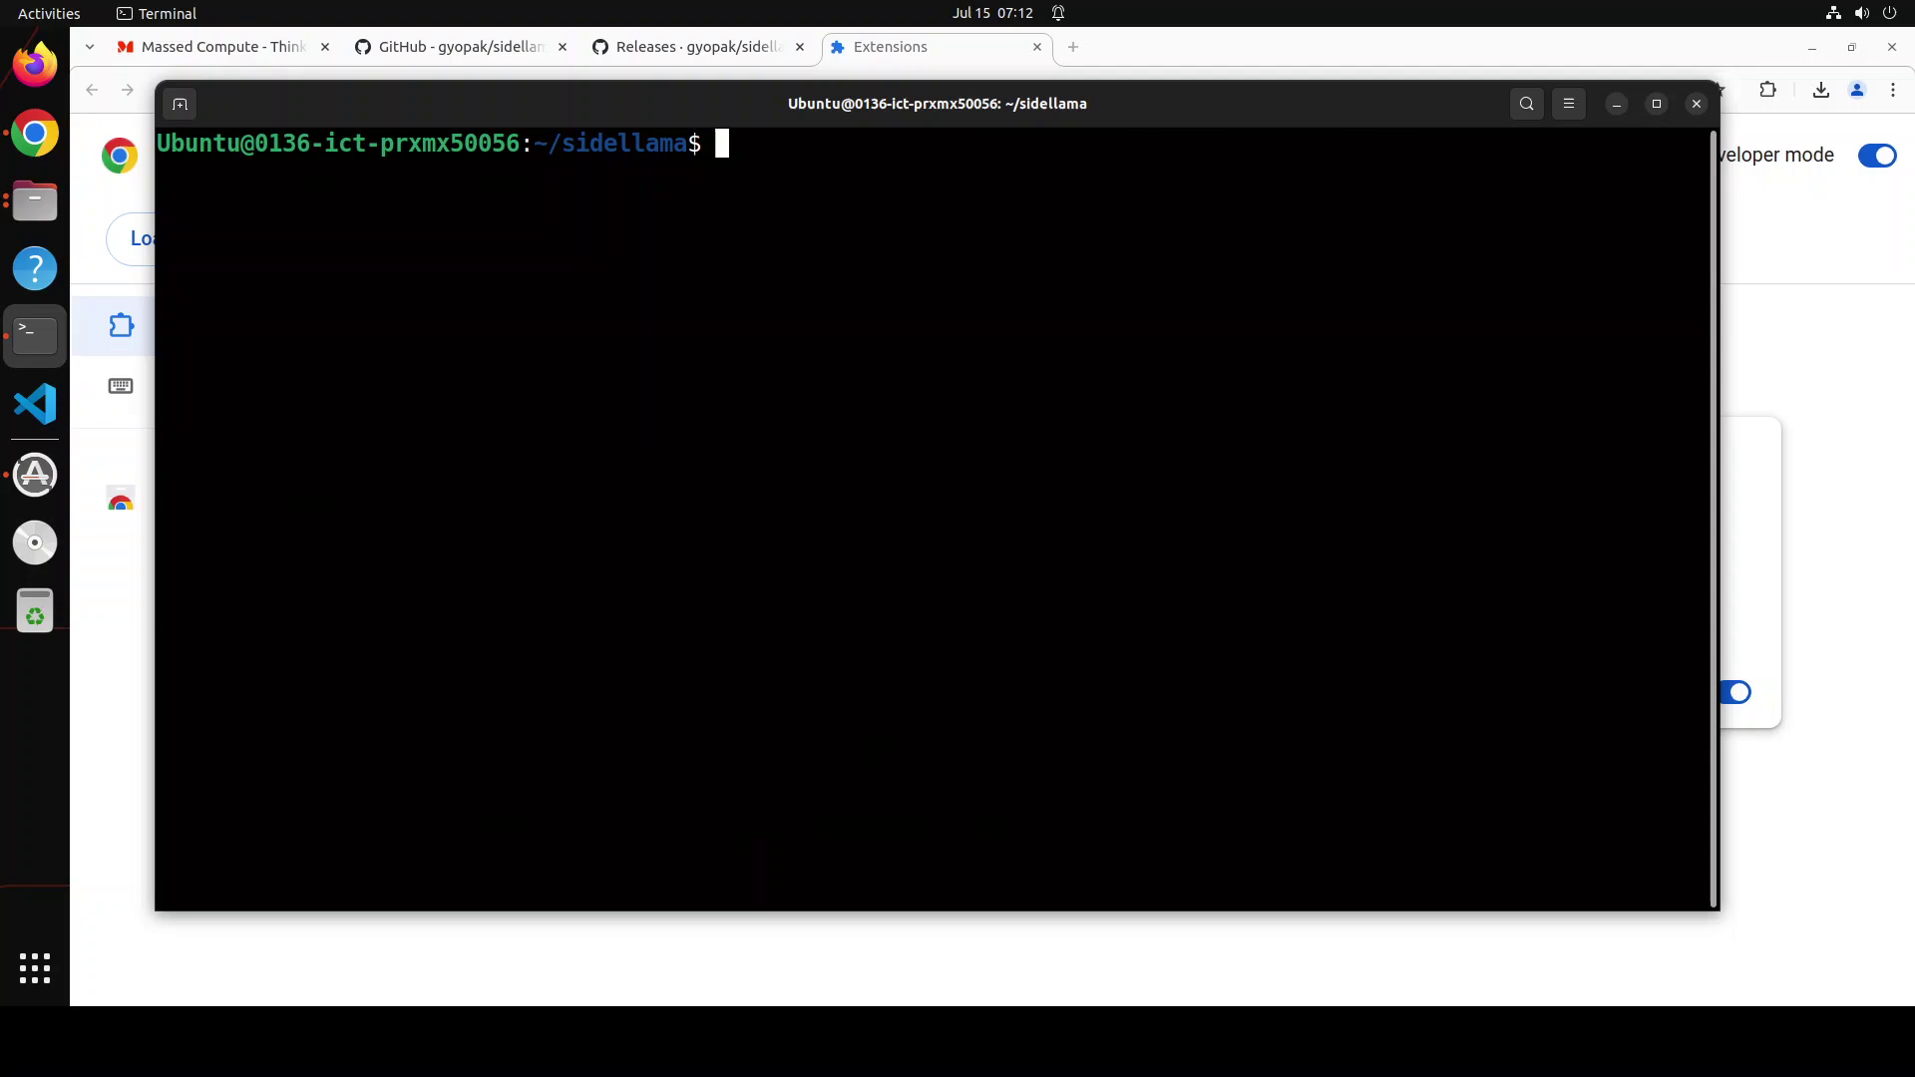
Run npm i && npm start to install dependencies and build sidellama for chrome.
right_click(864, 344)
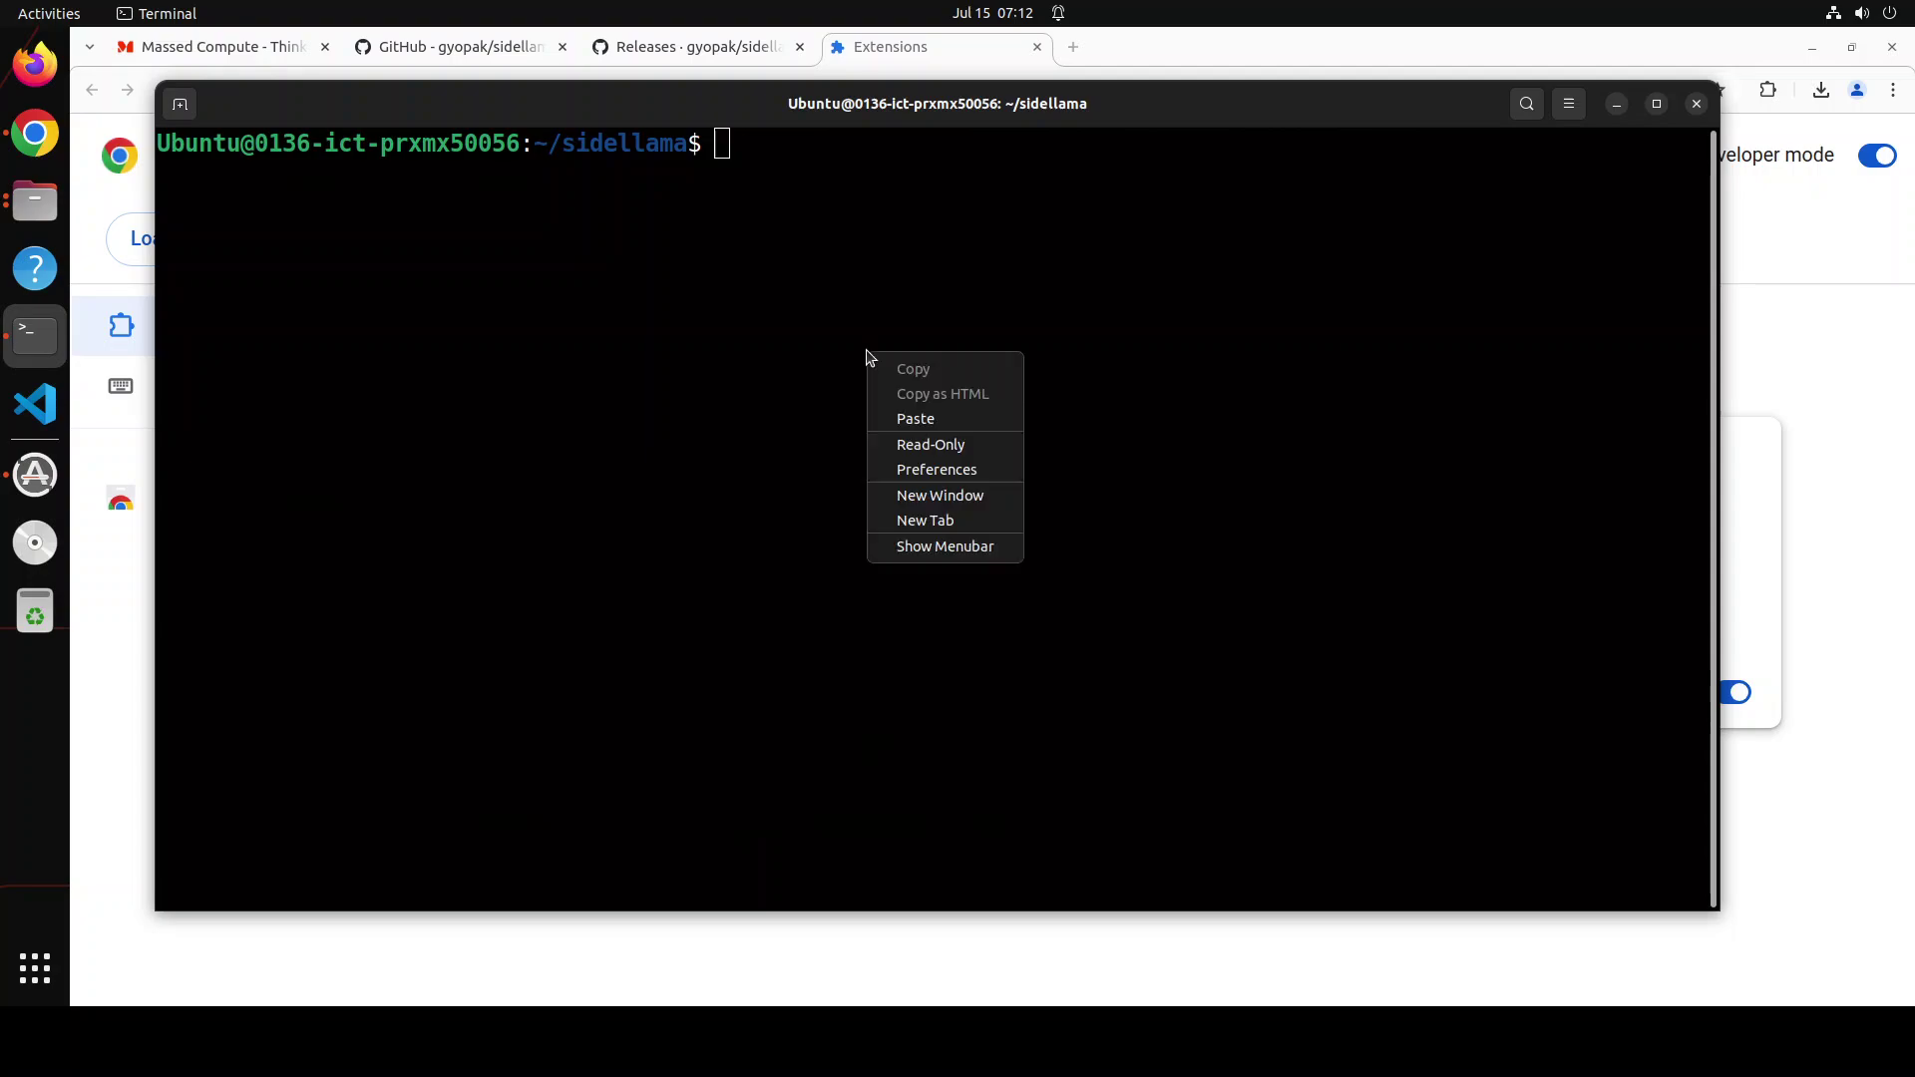
left_click(952, 428)
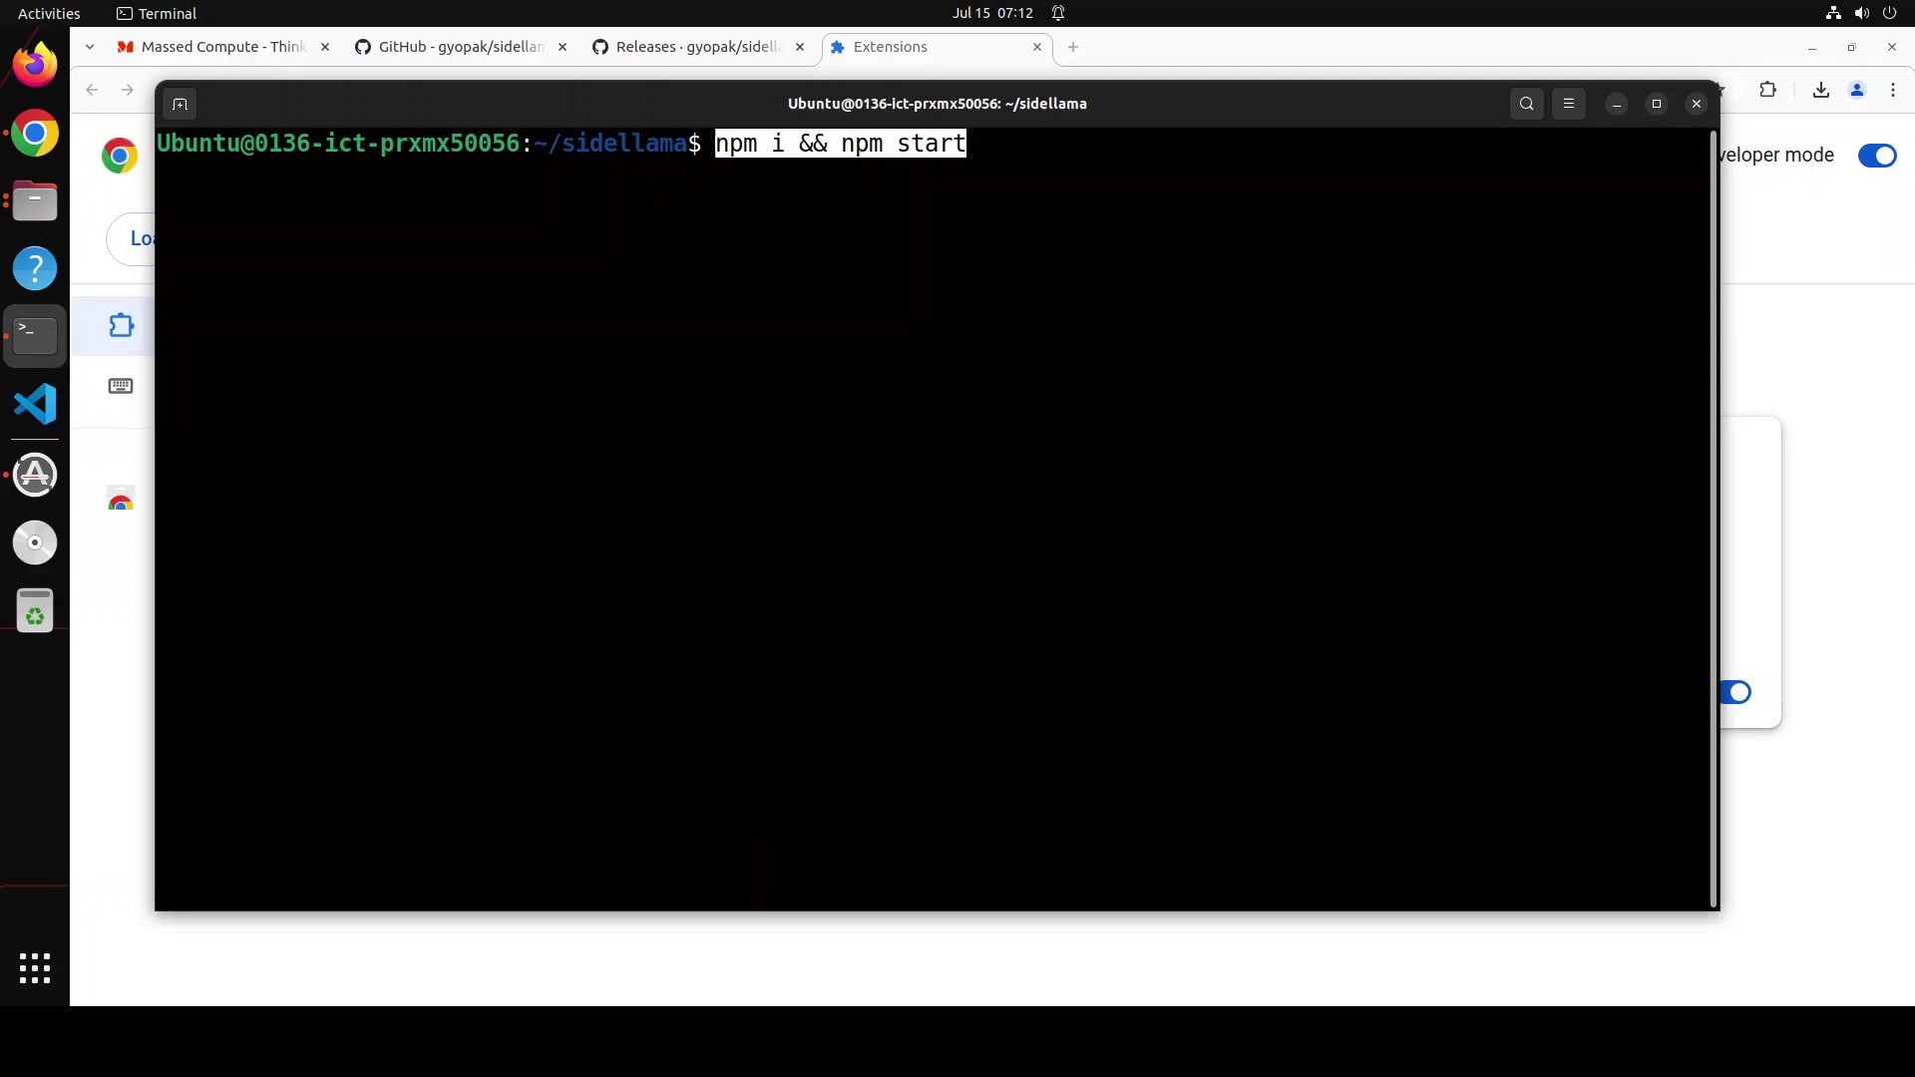
key("Return")
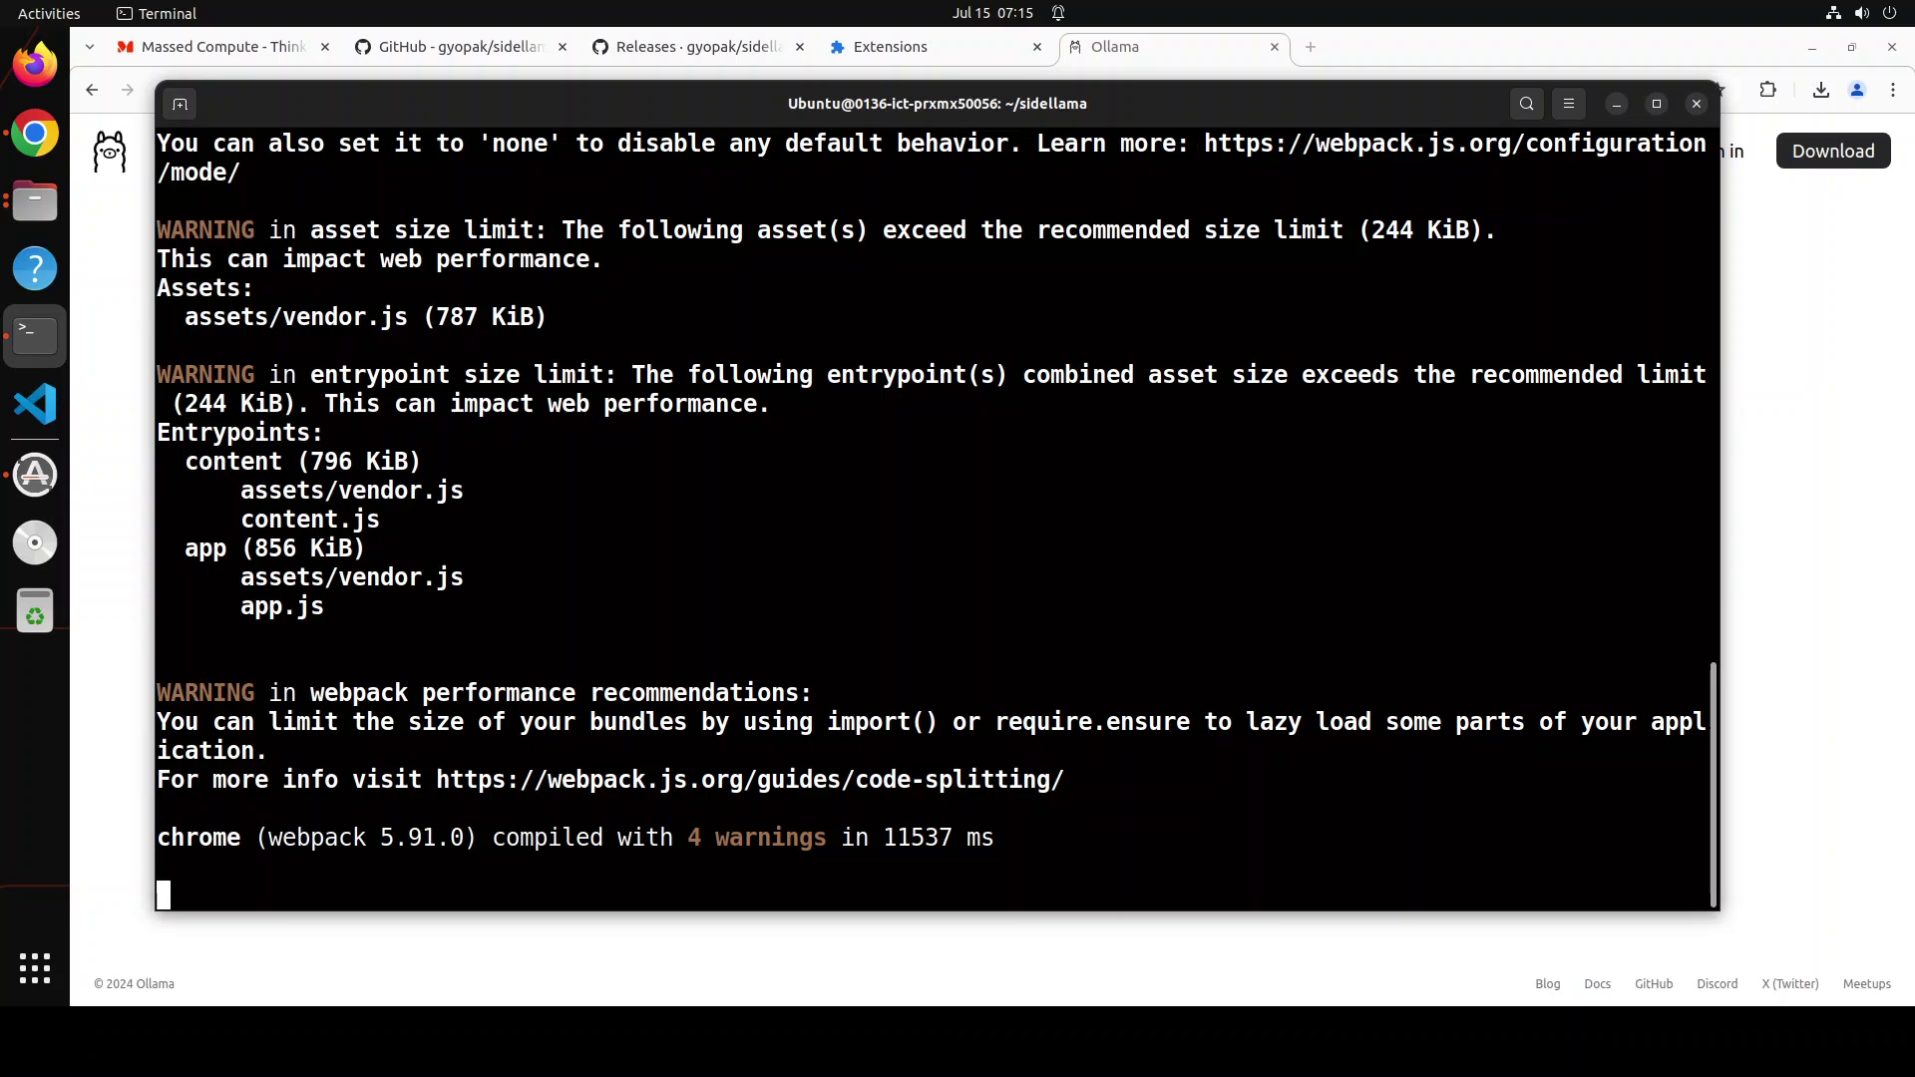
Open sidellama in a widened side panel beside Massed Compute and show its connection settings.
left_click(221, 50)
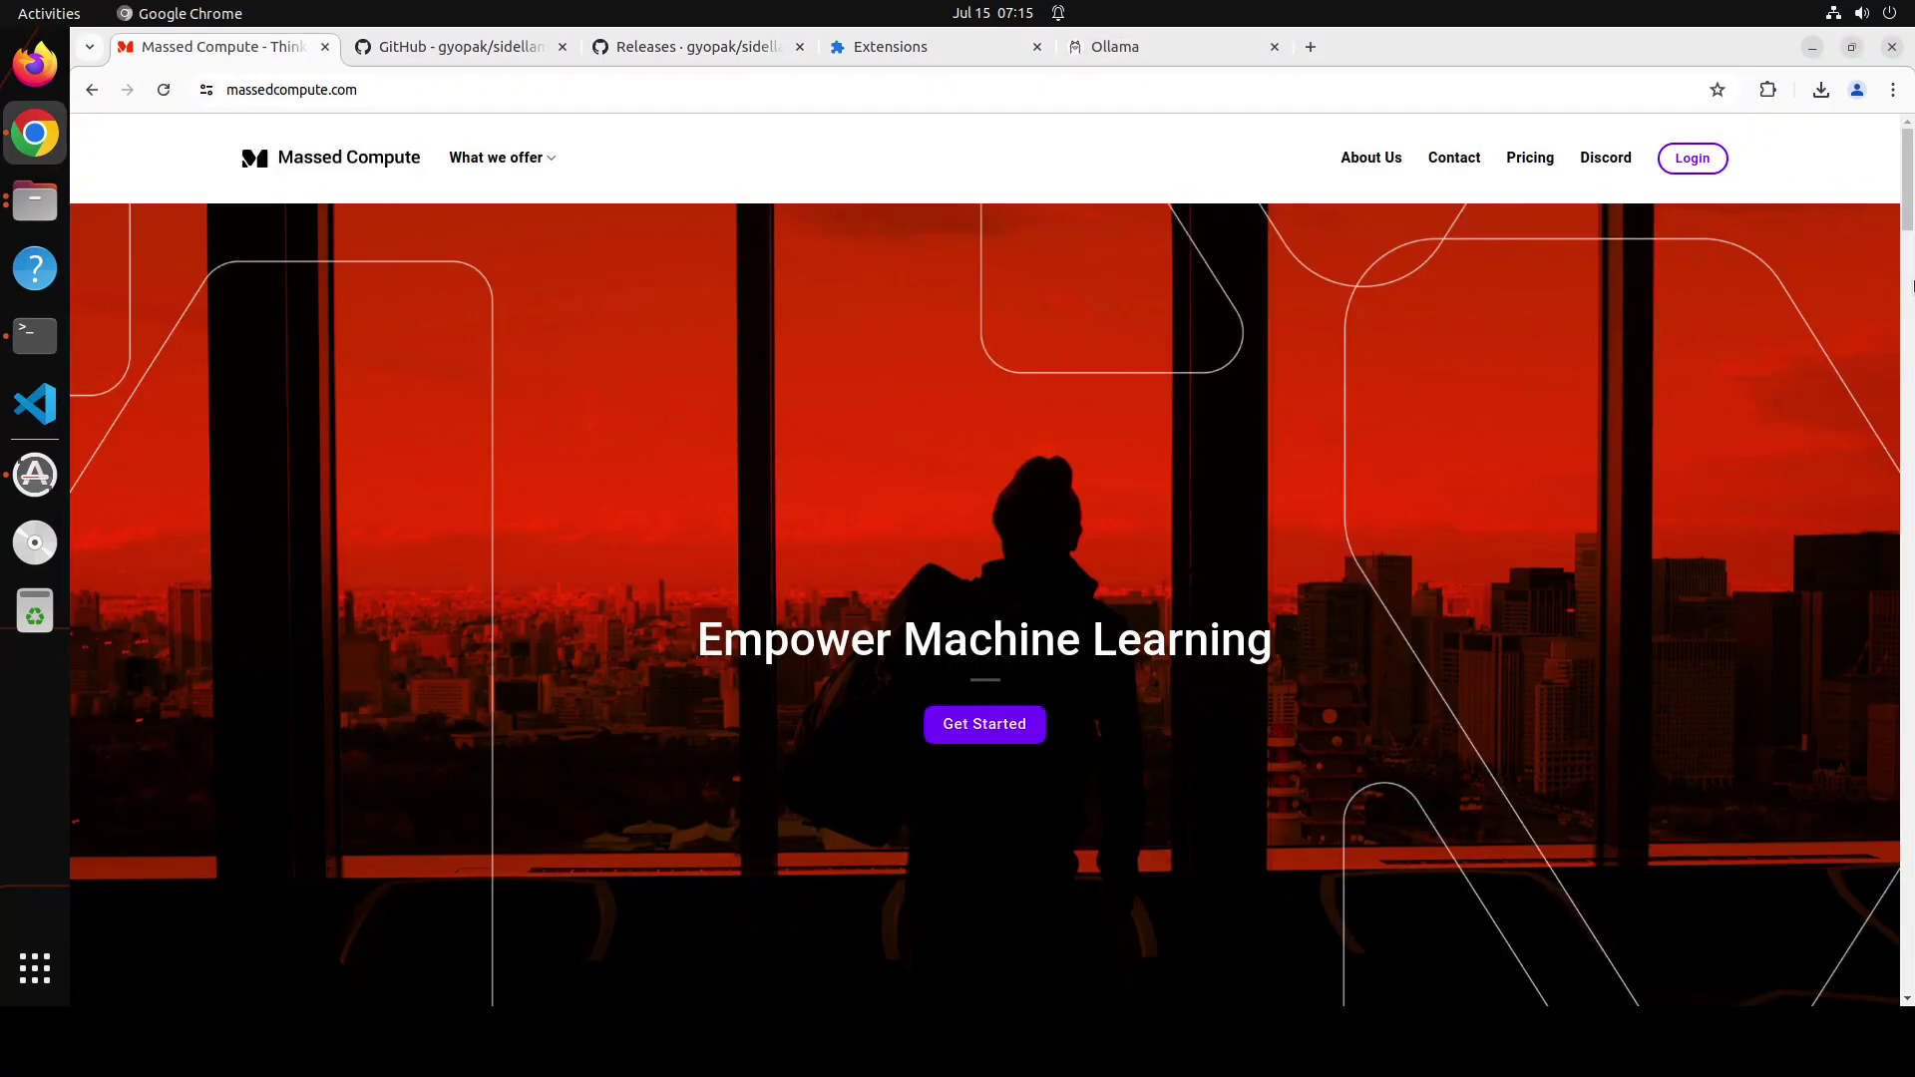
left_click(1768, 91)
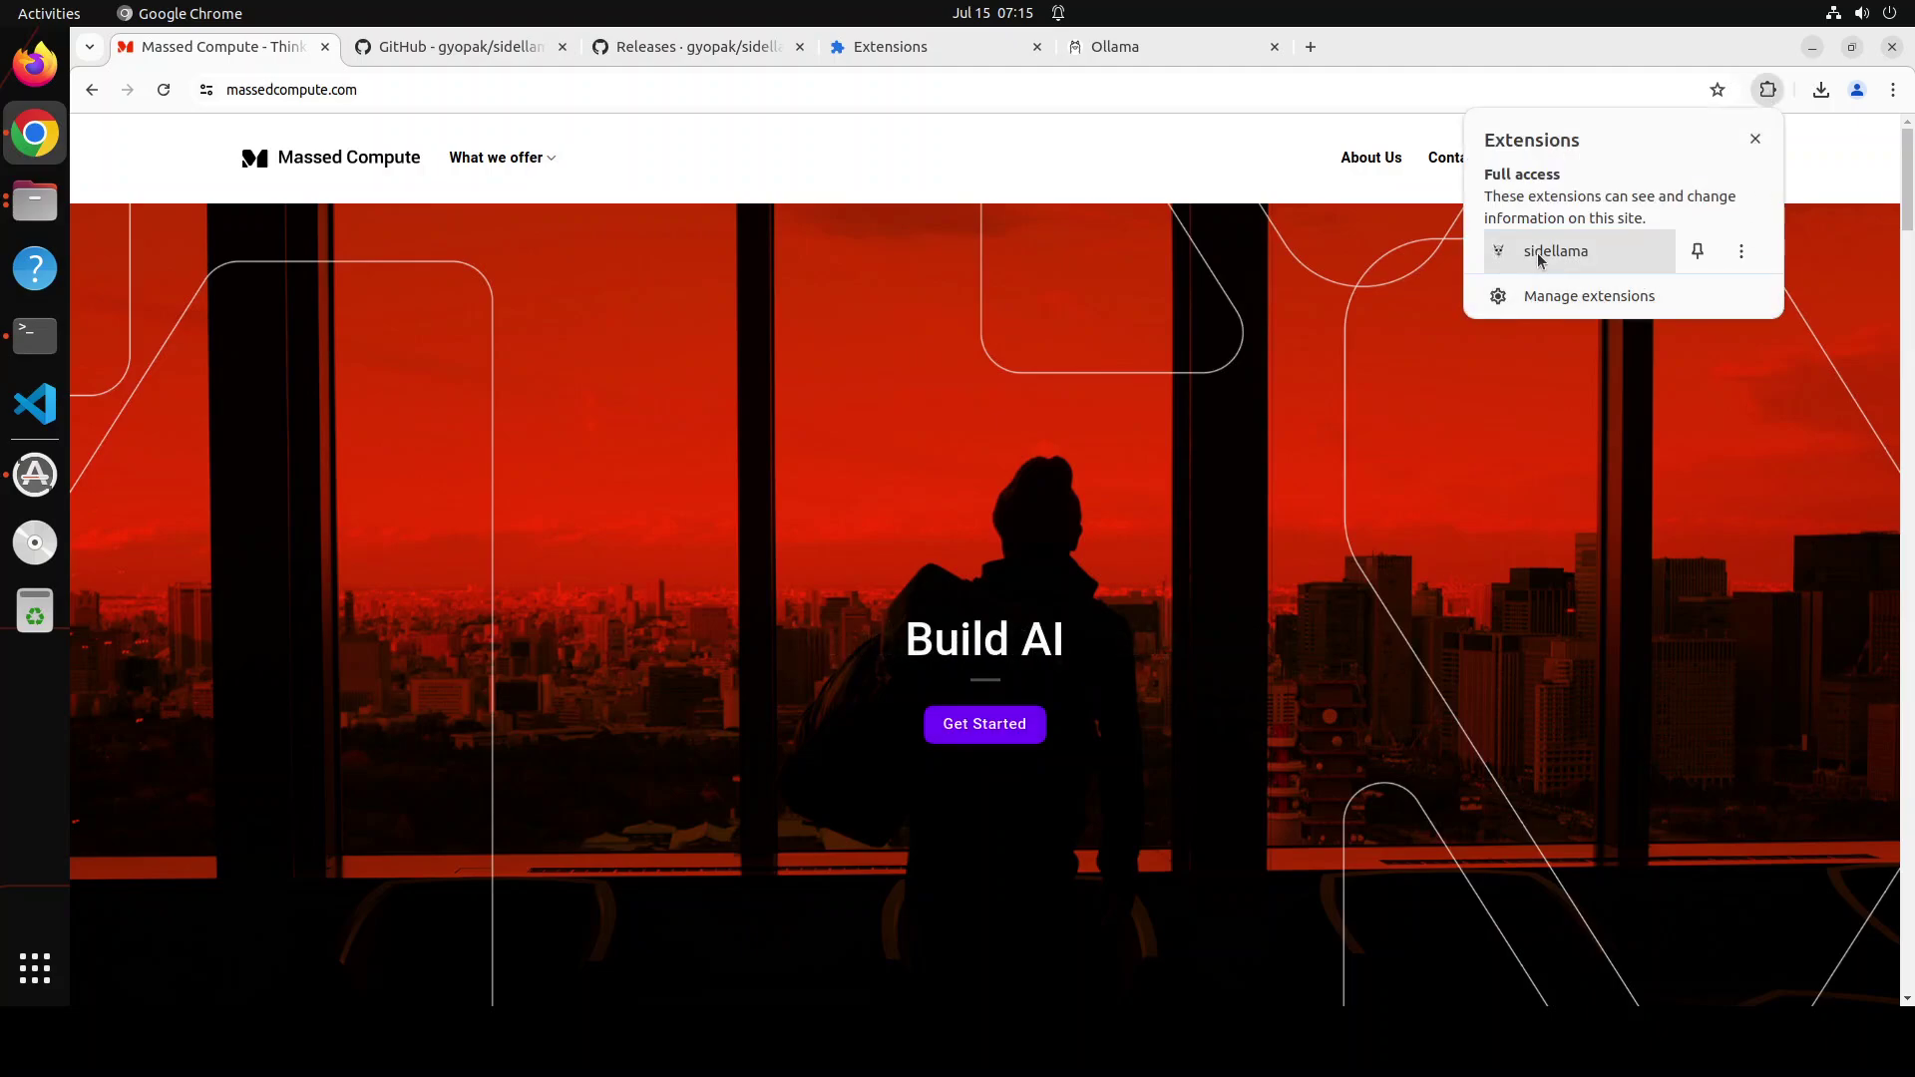
left_click(1554, 251)
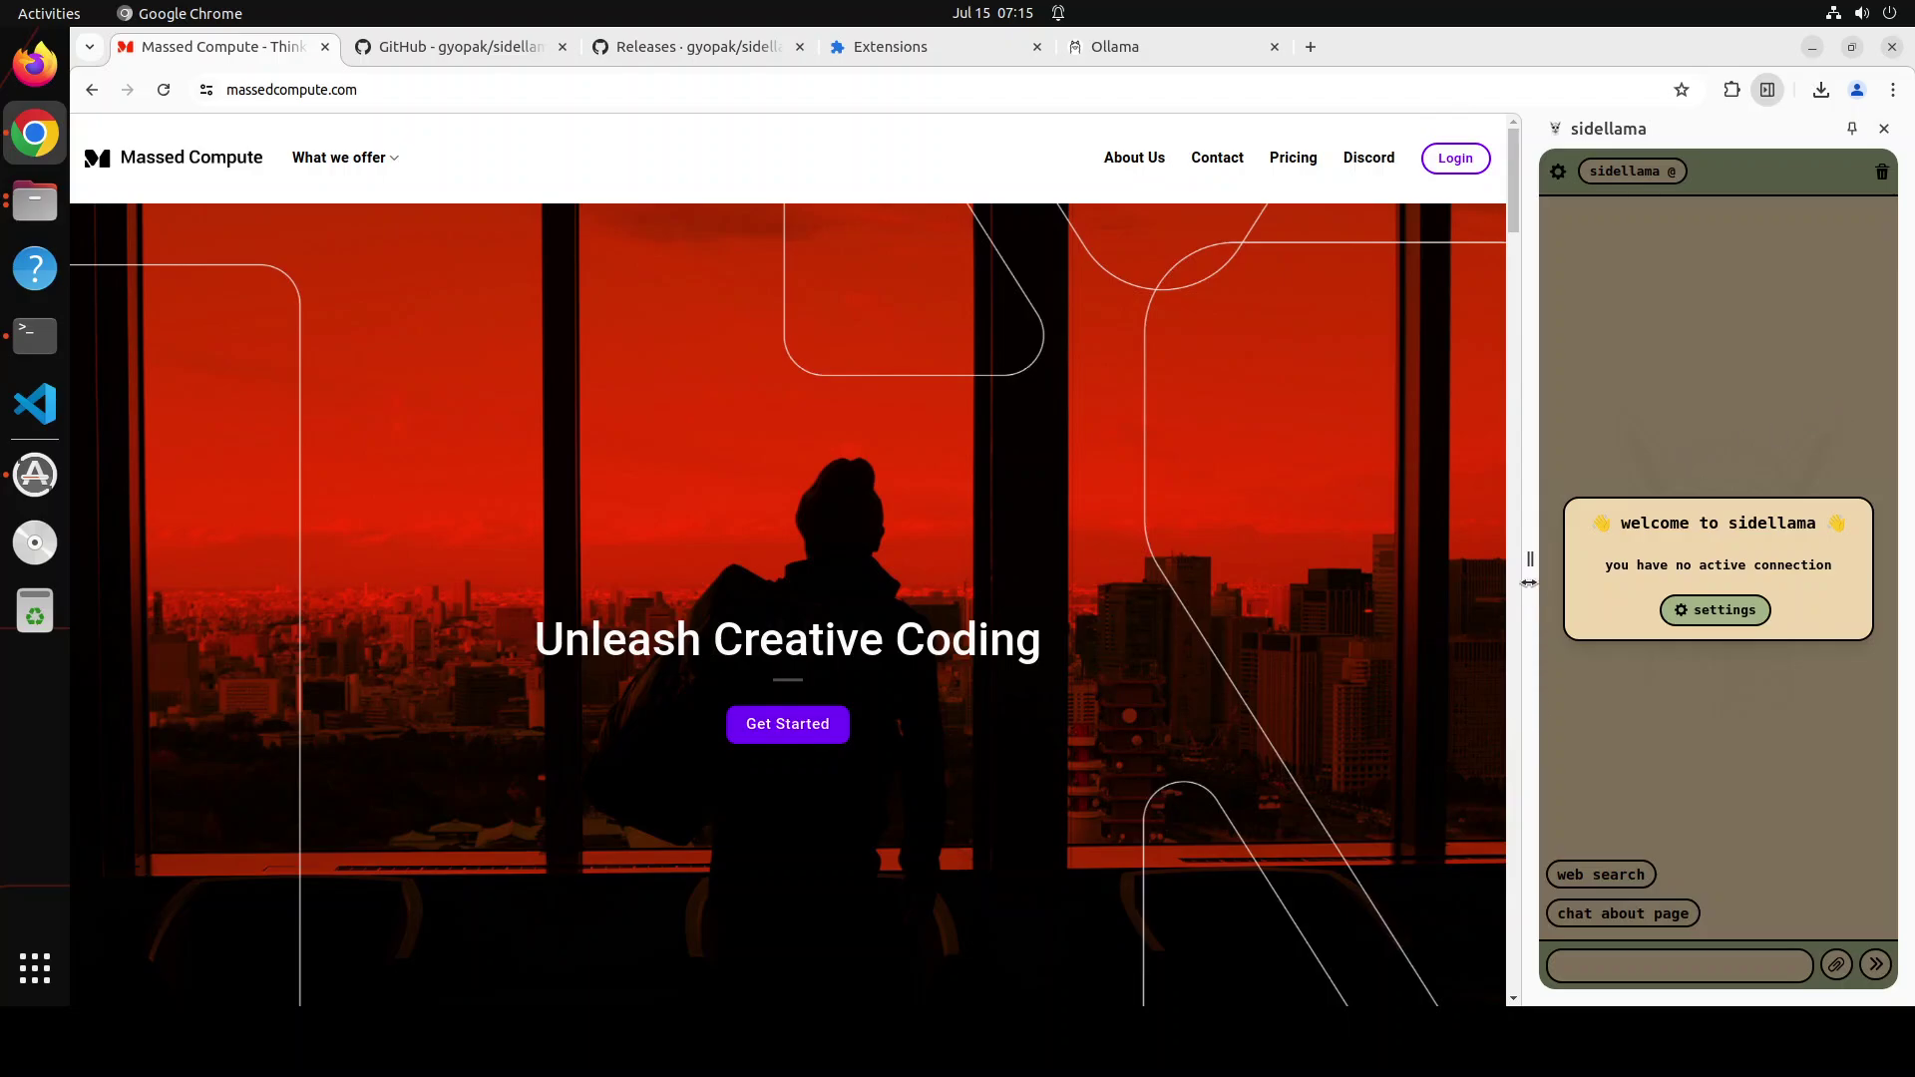
left_click_drag(1529, 564, 1394, 571)
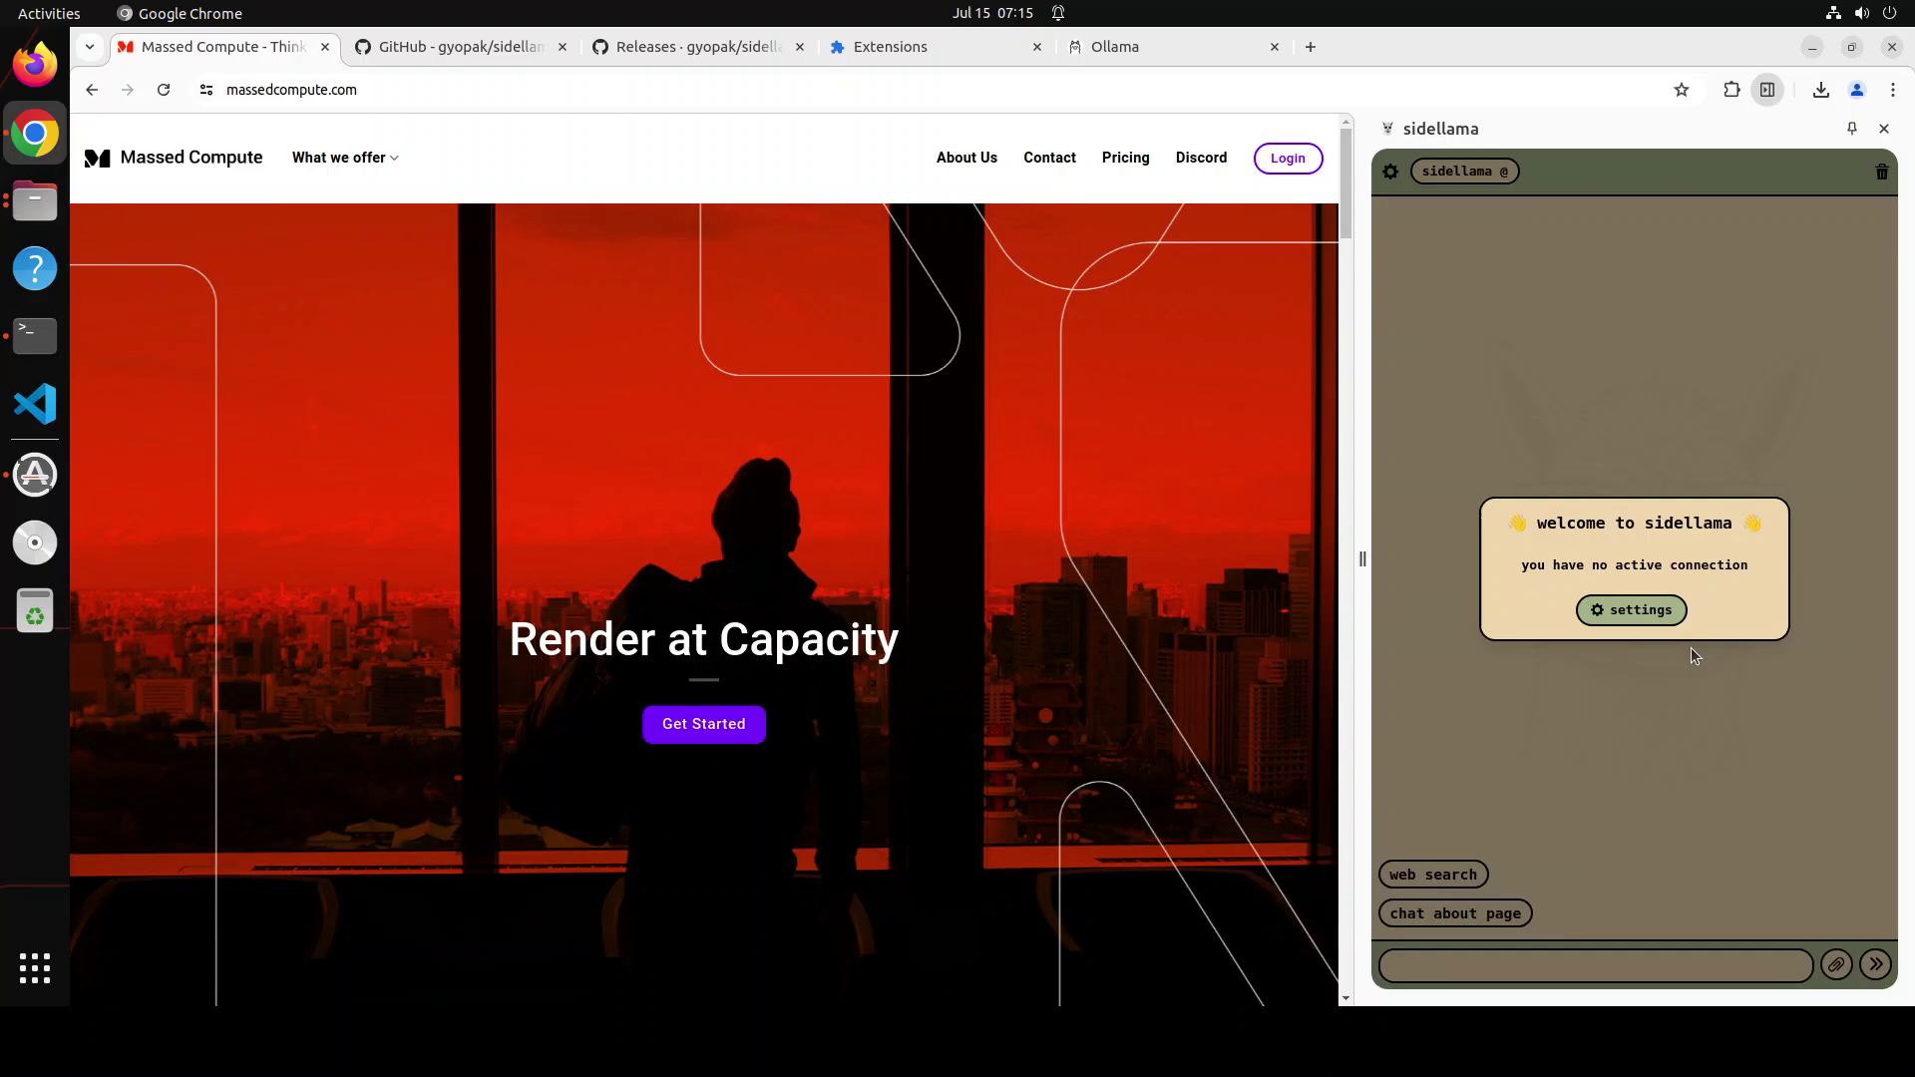
left_click(1637, 612)
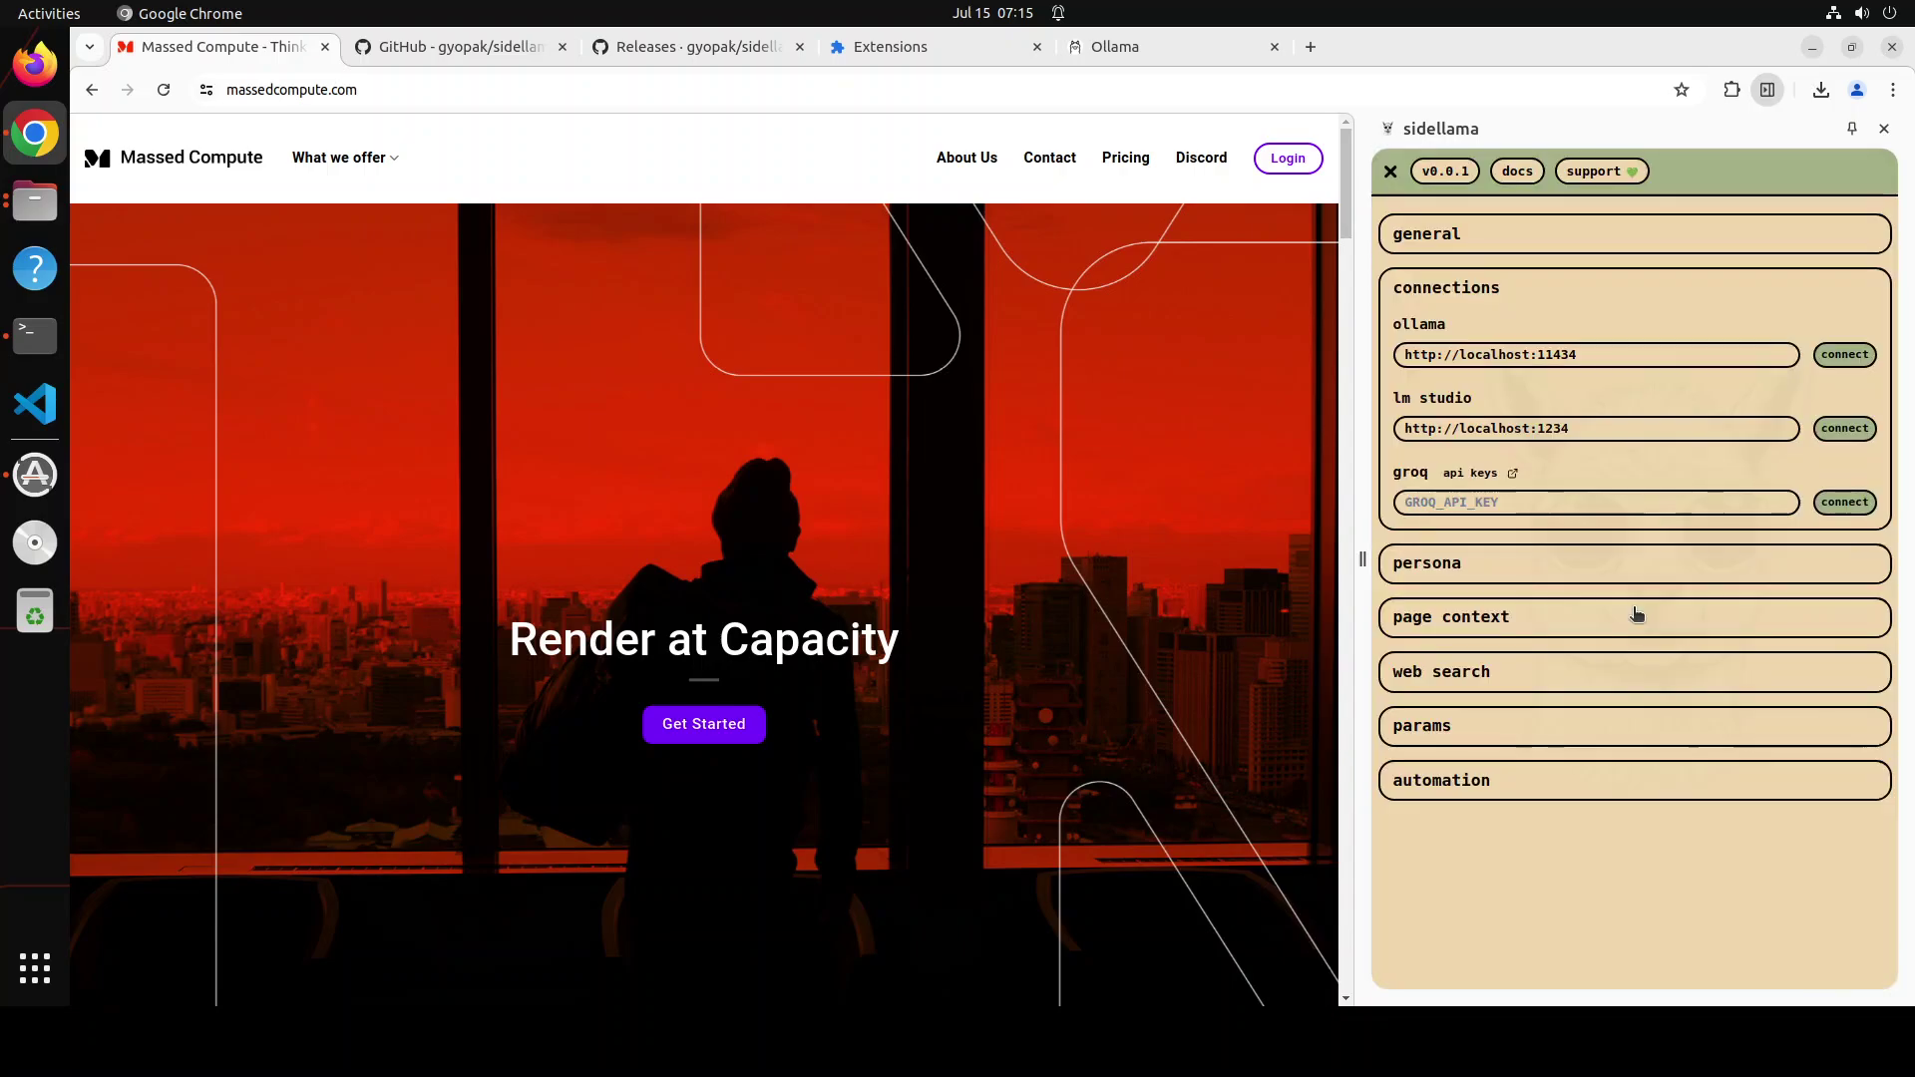
In a new Terminal window, run ollama list to see mistral:latest and llama3:latest.
right_click(35, 335)
left_click(138, 295)
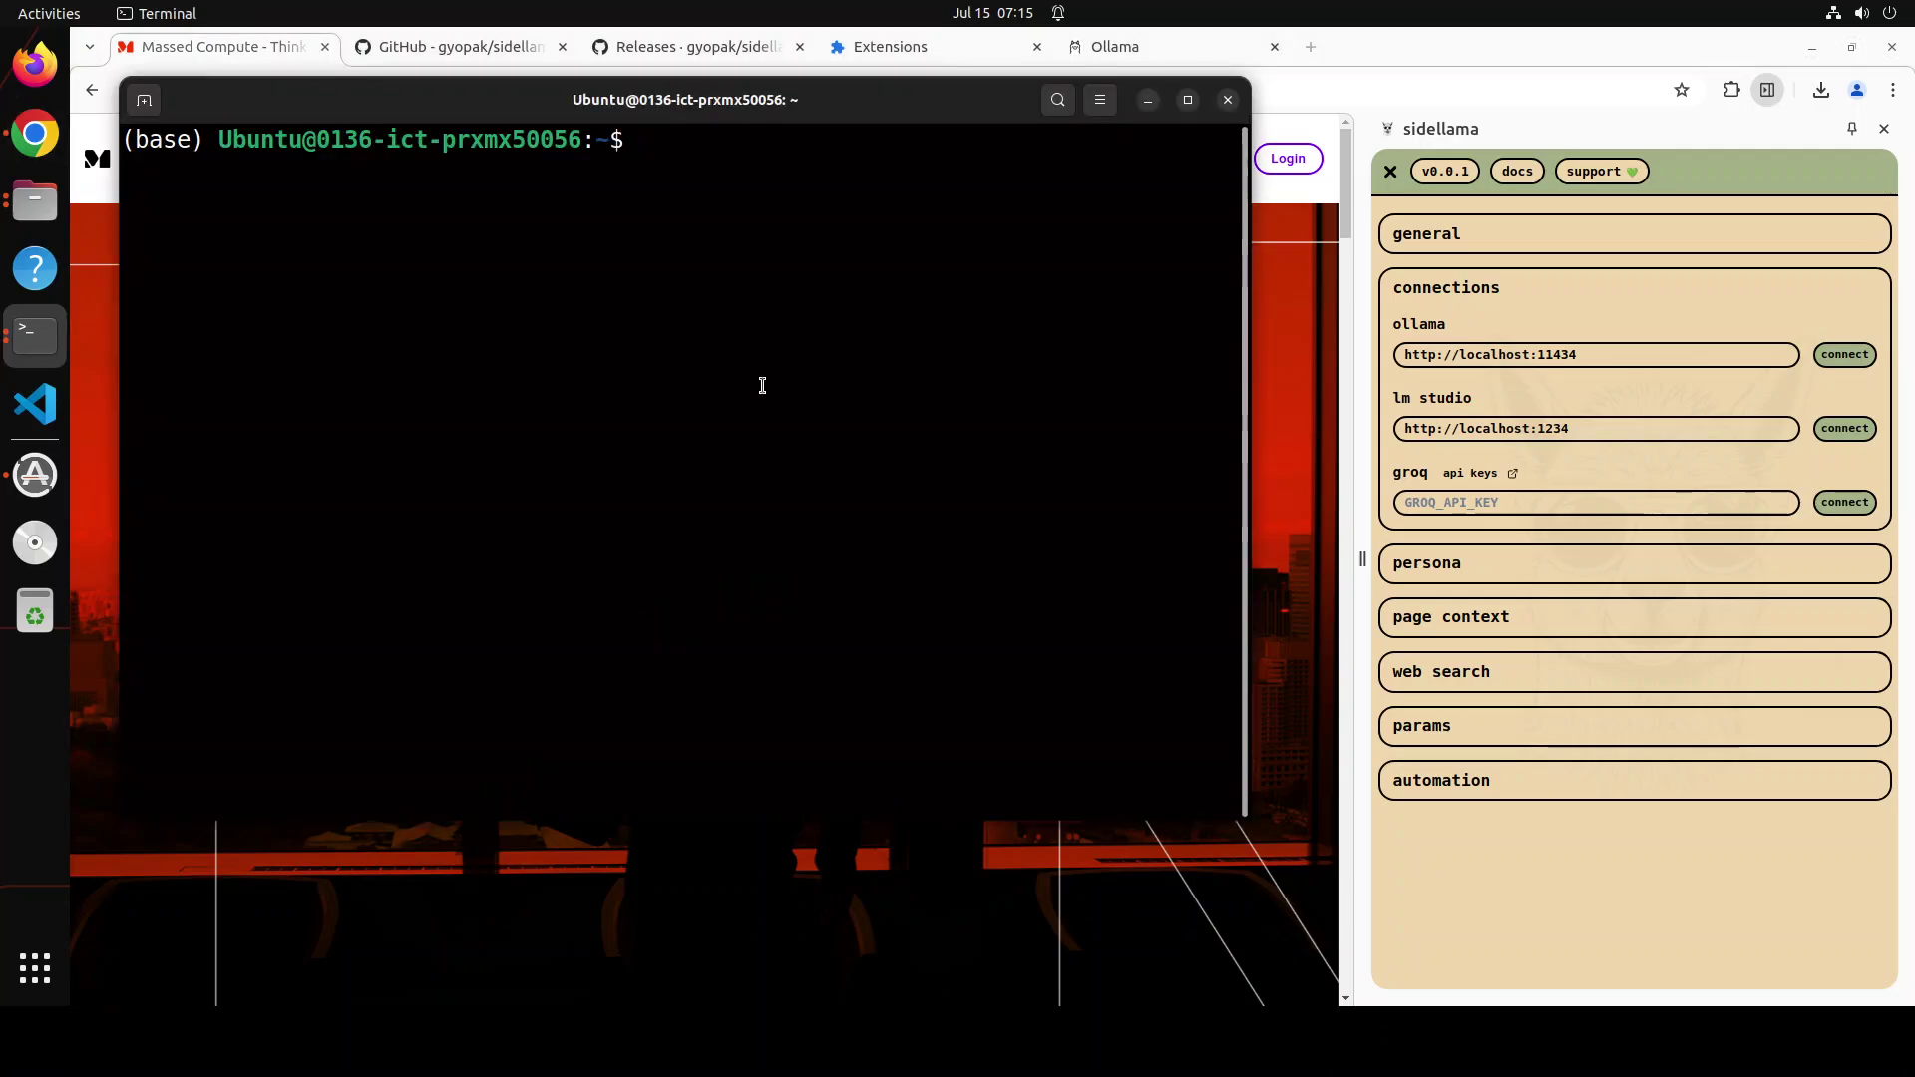
type("ollama list")
key("Return")
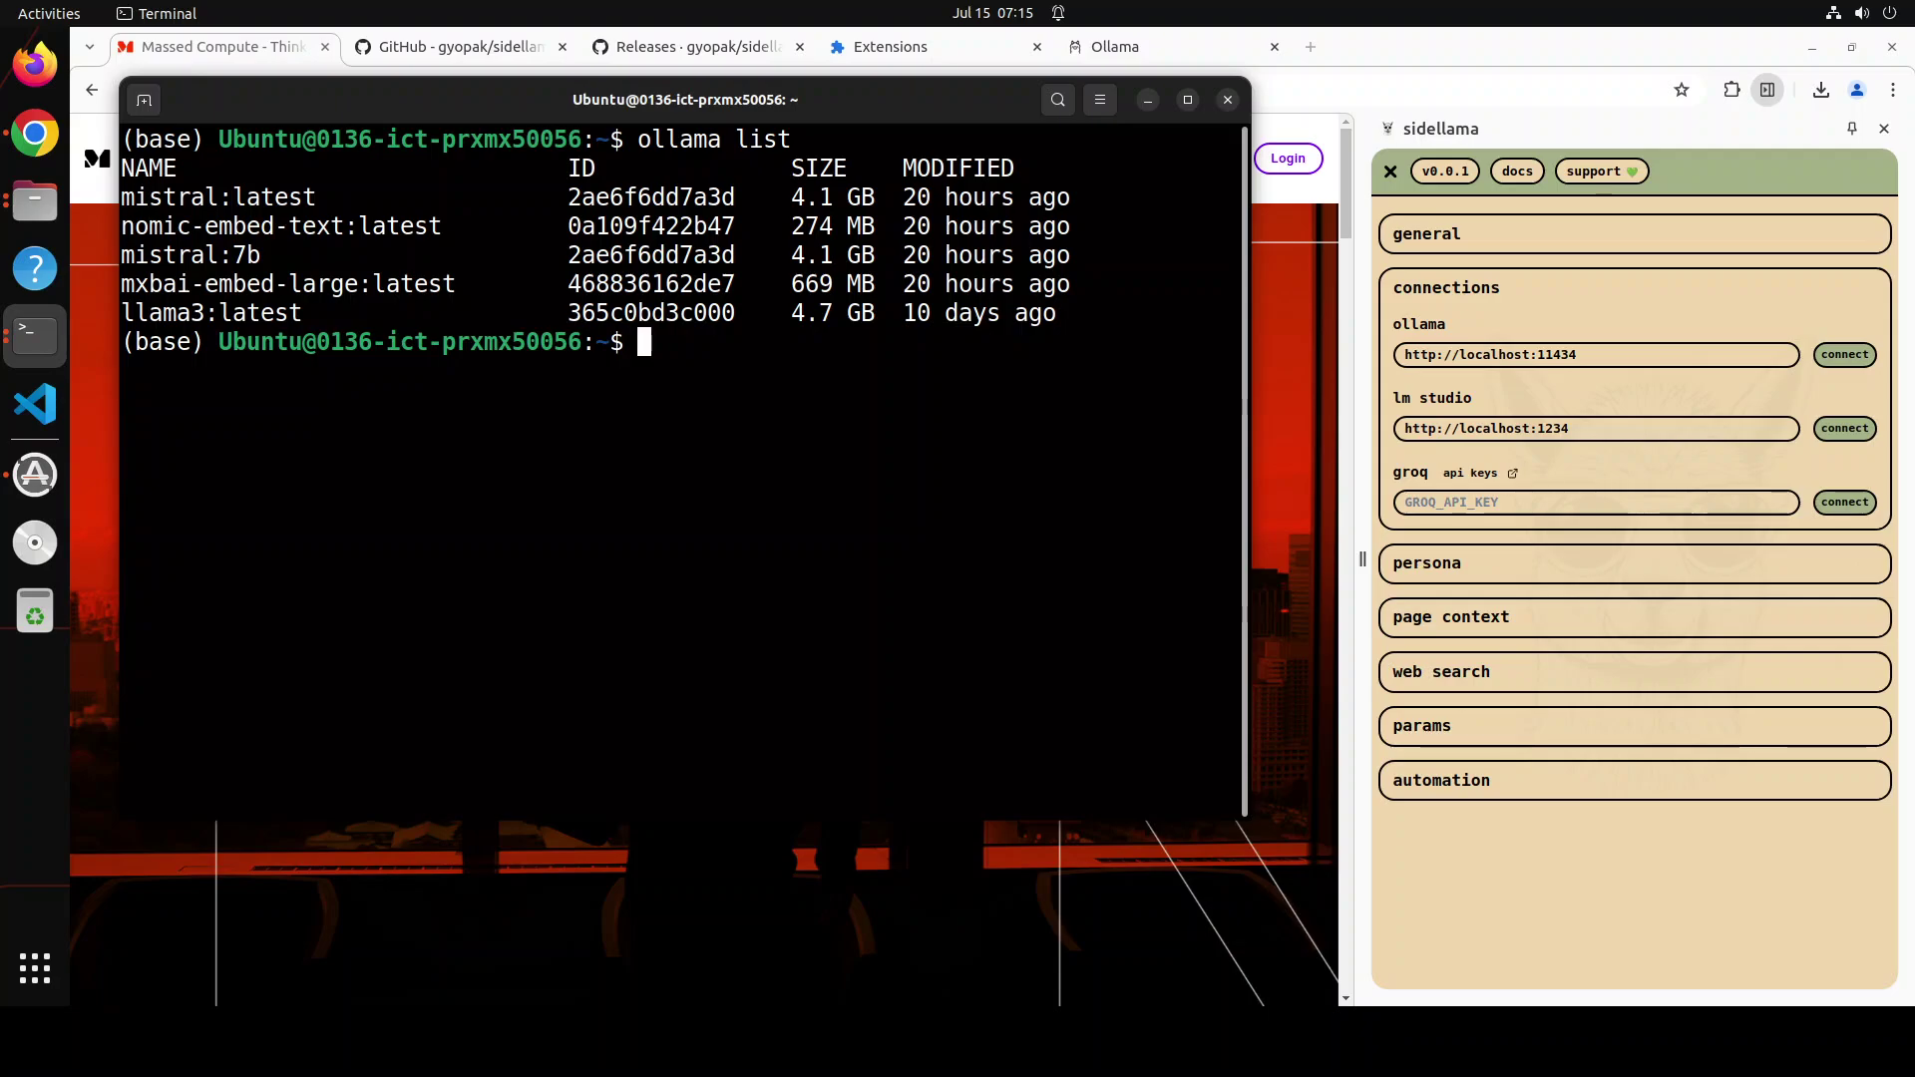
type("clear")
left_click(1148, 100)
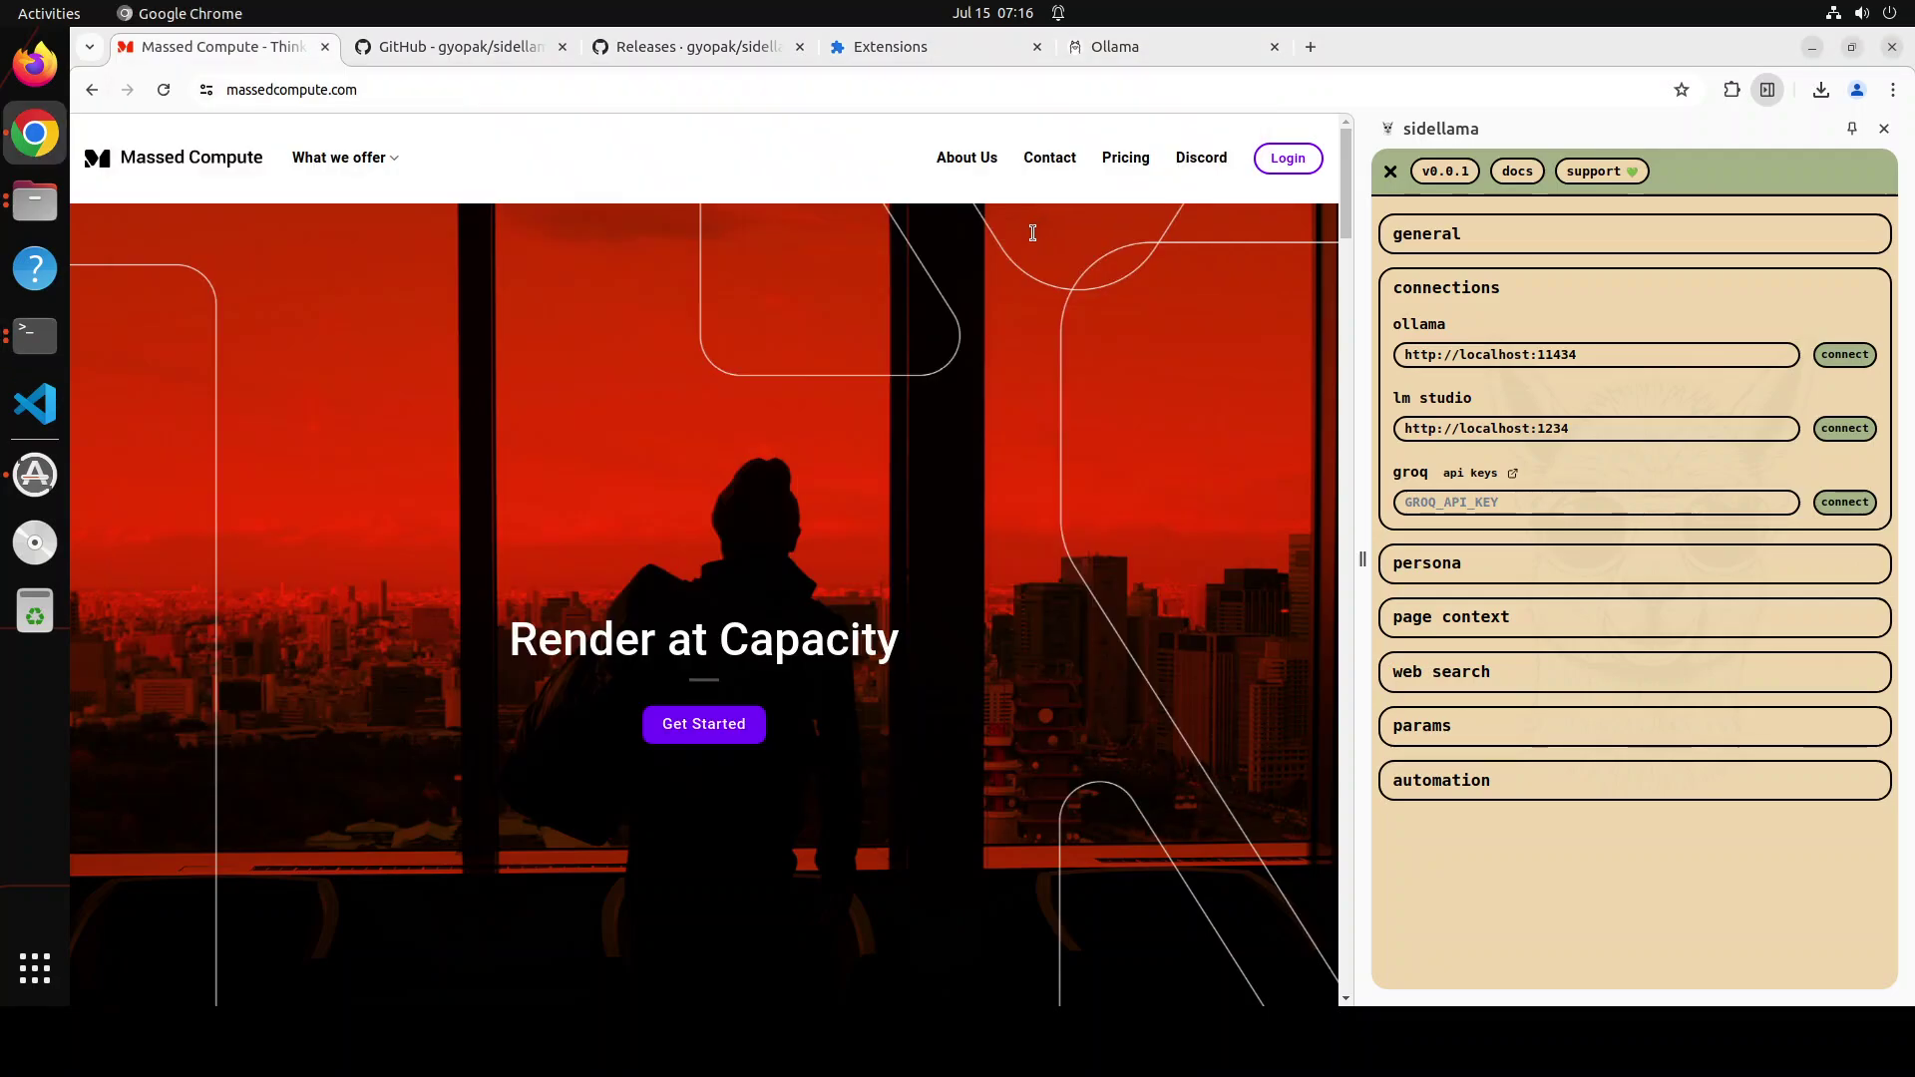
left_click(1183, 50)
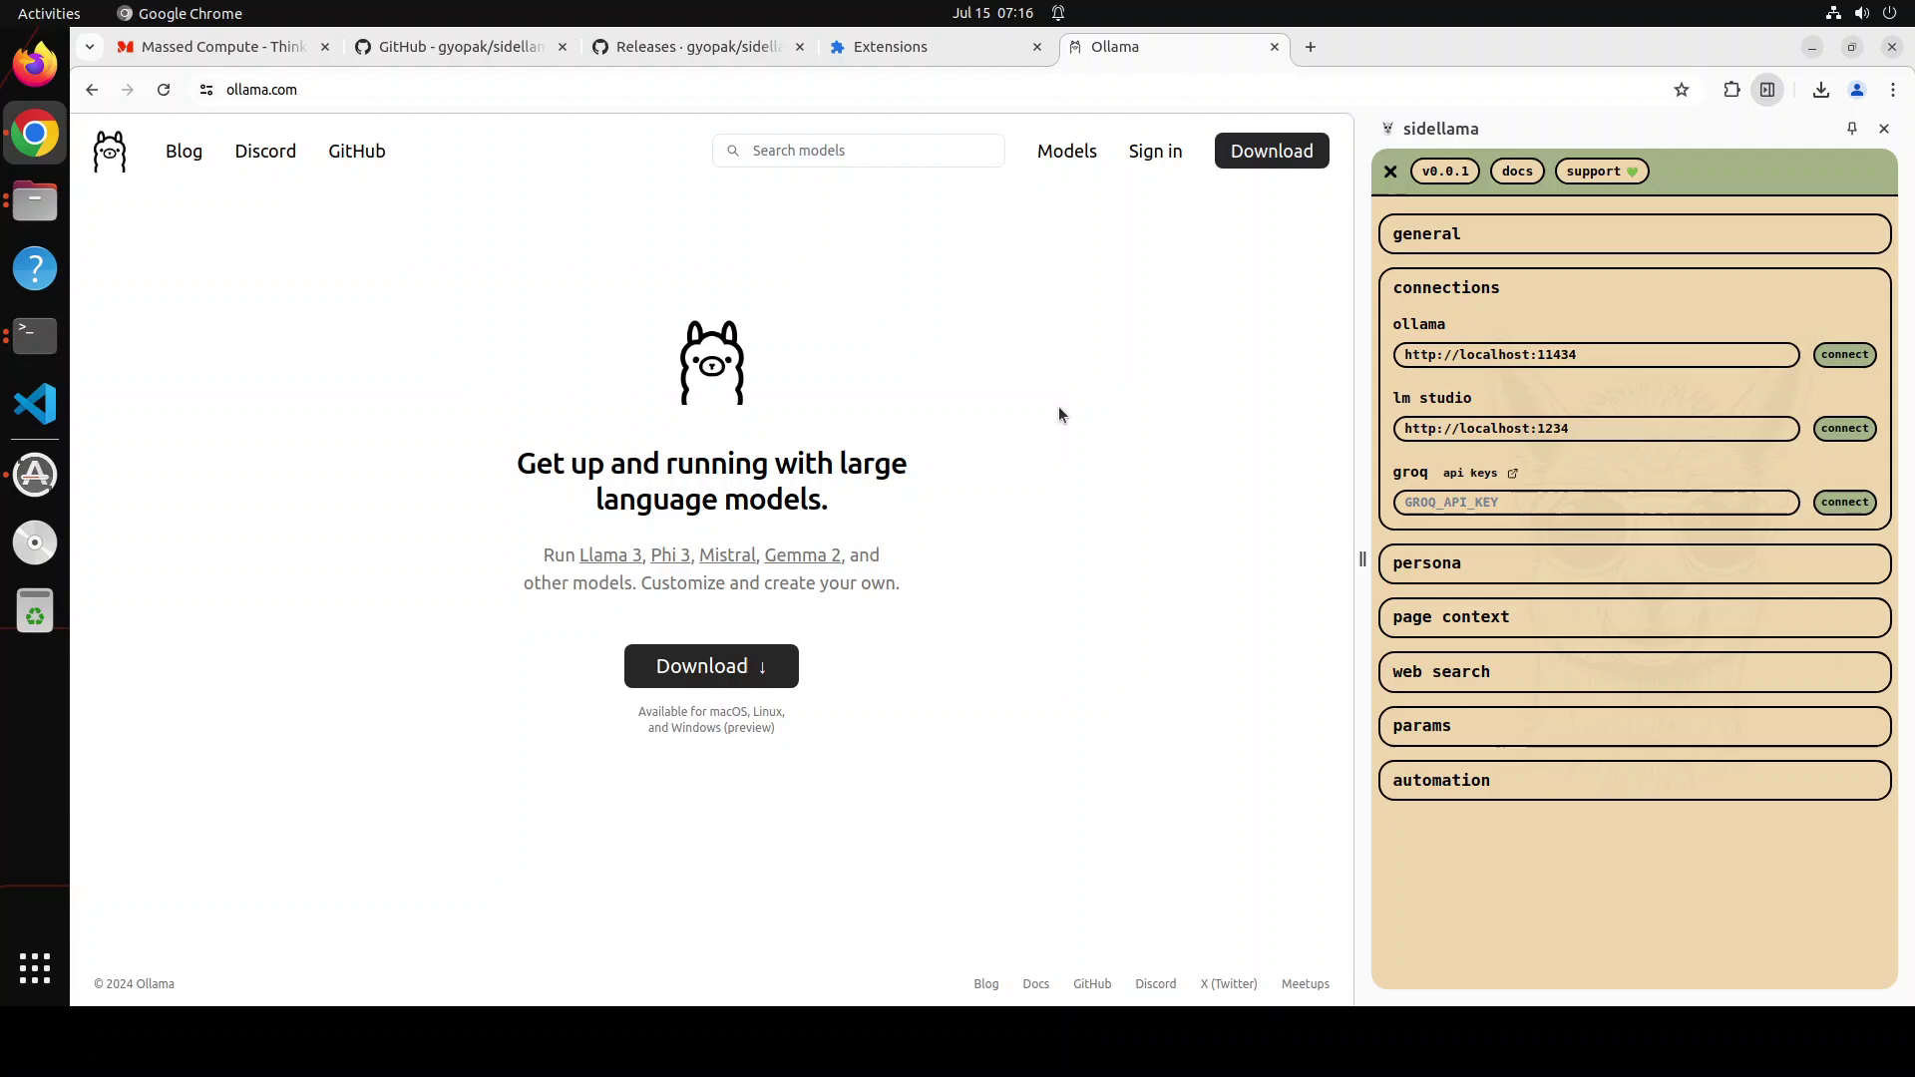
left_click(226, 50)
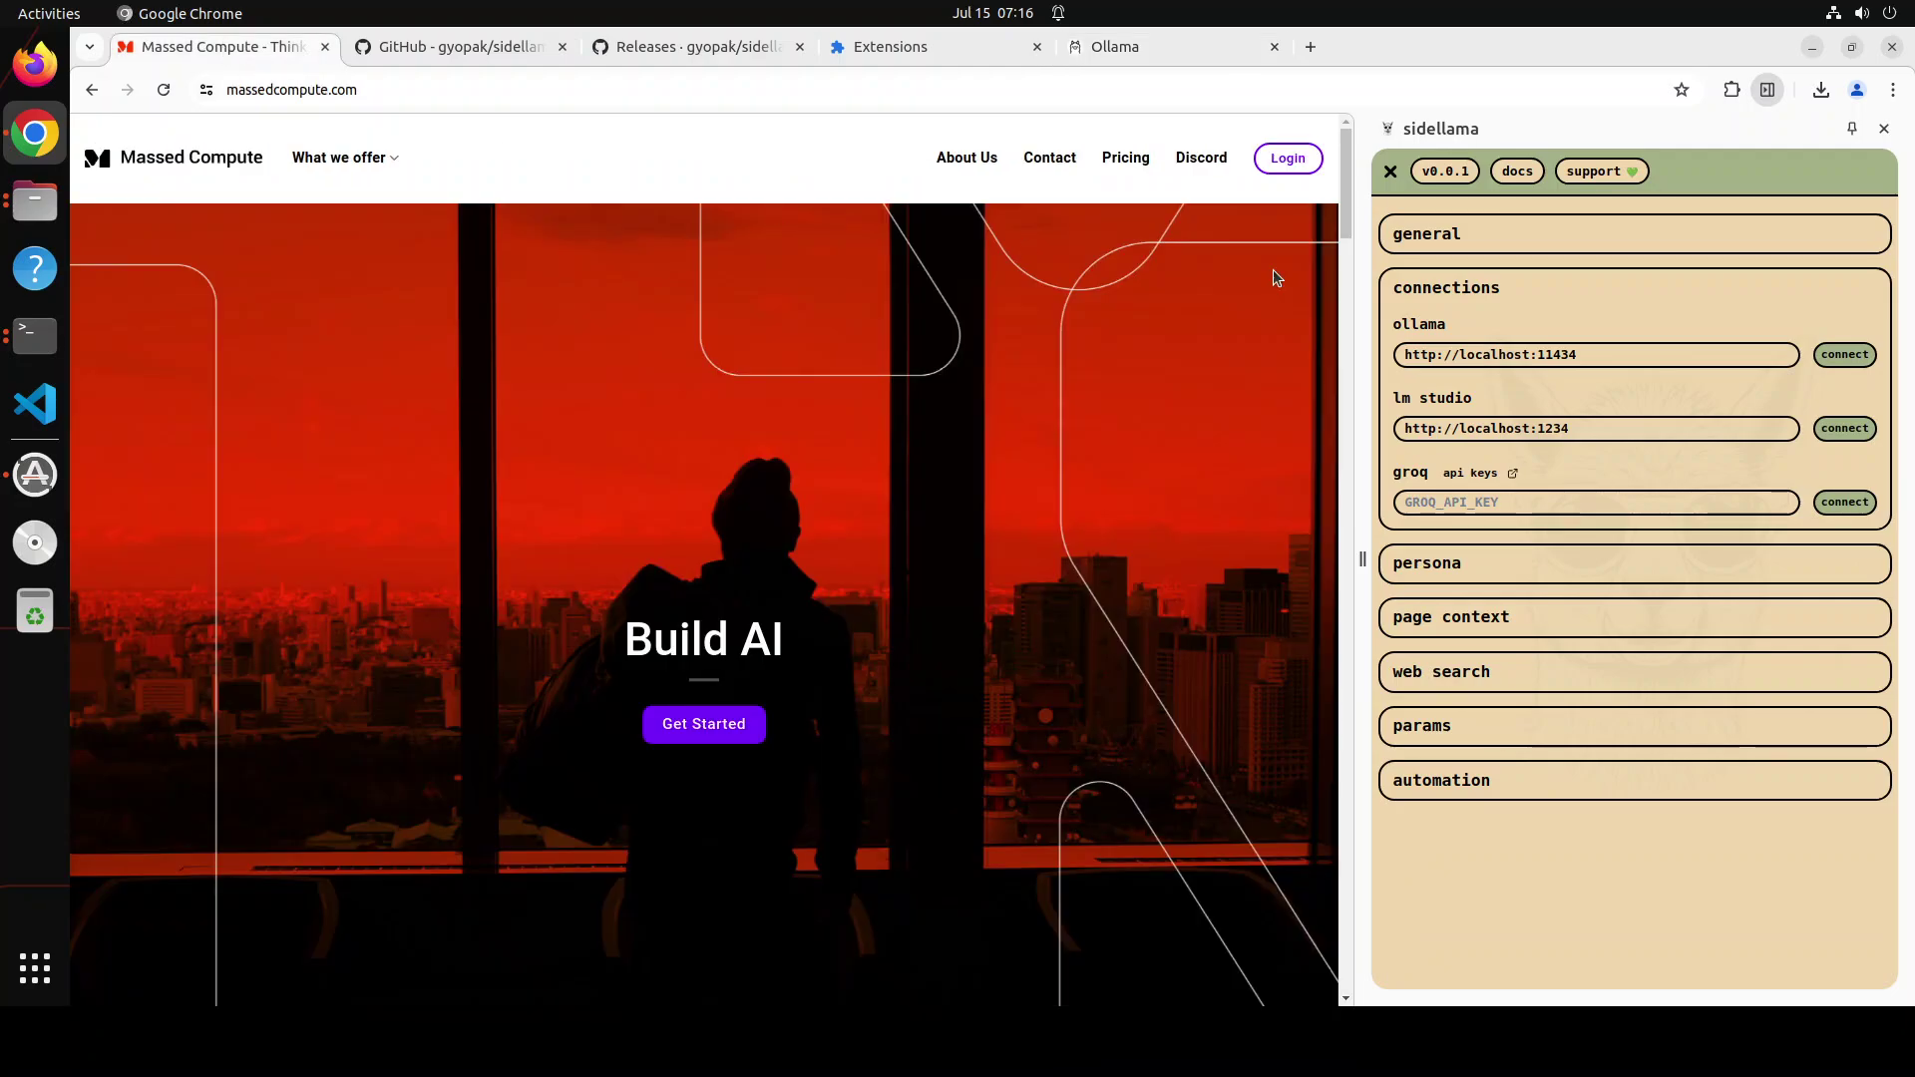
left_click(1845, 358)
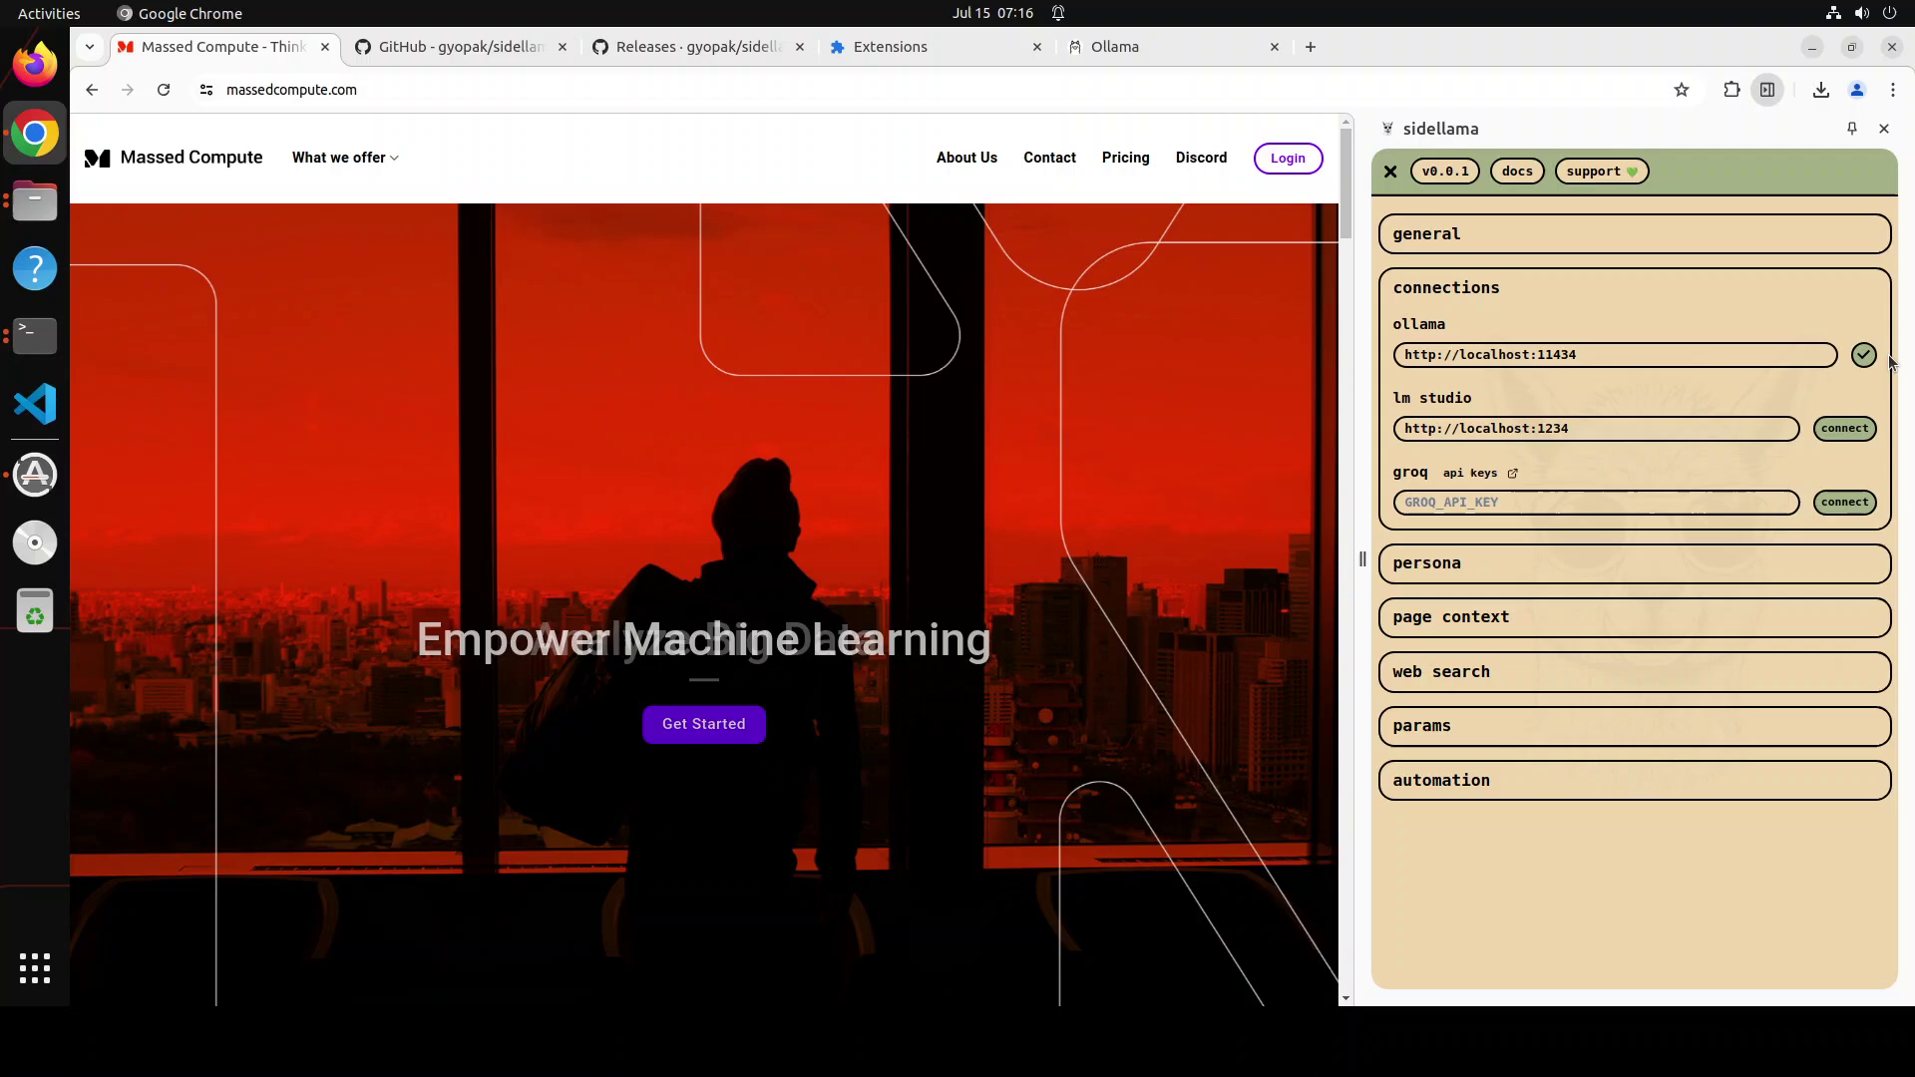
Expand sidellama's persona, page context, web search, params, automation, general and connections sections in turn.
left_click(1483, 569)
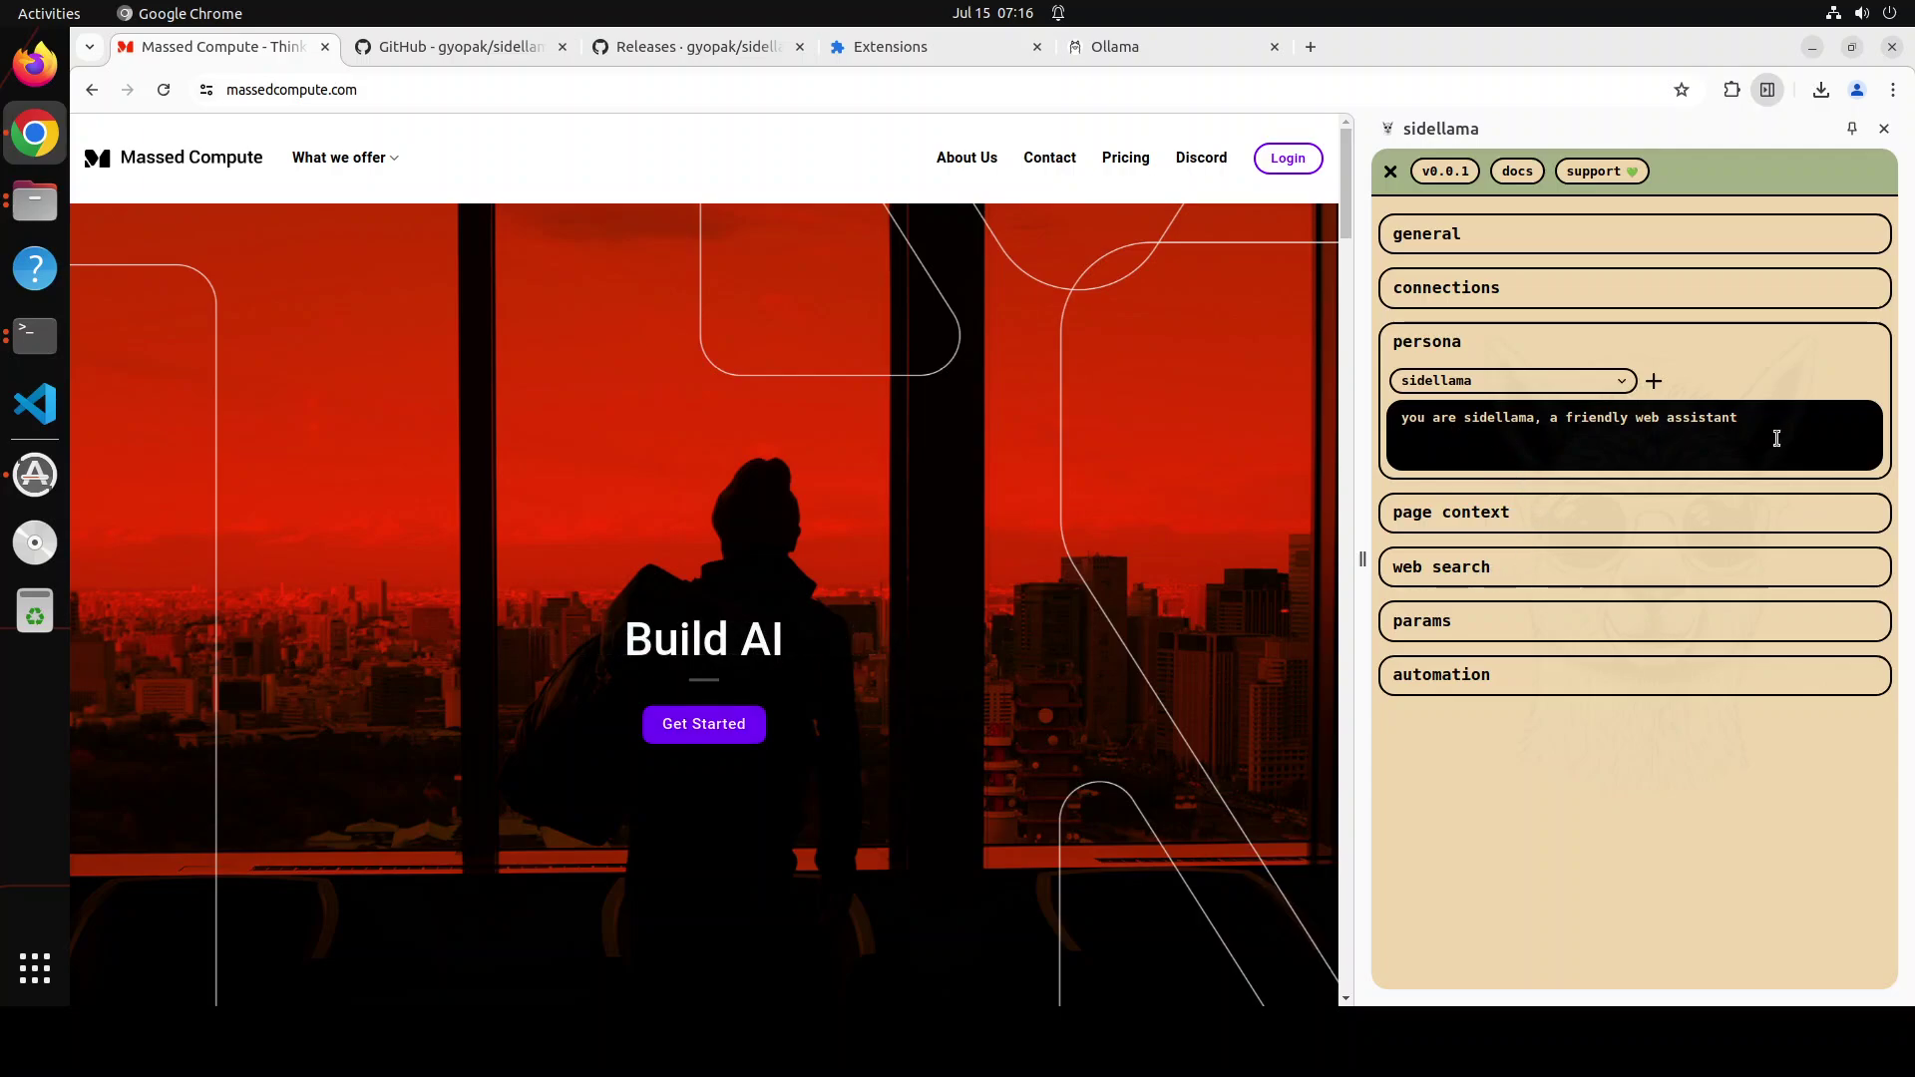
left_click(1483, 514)
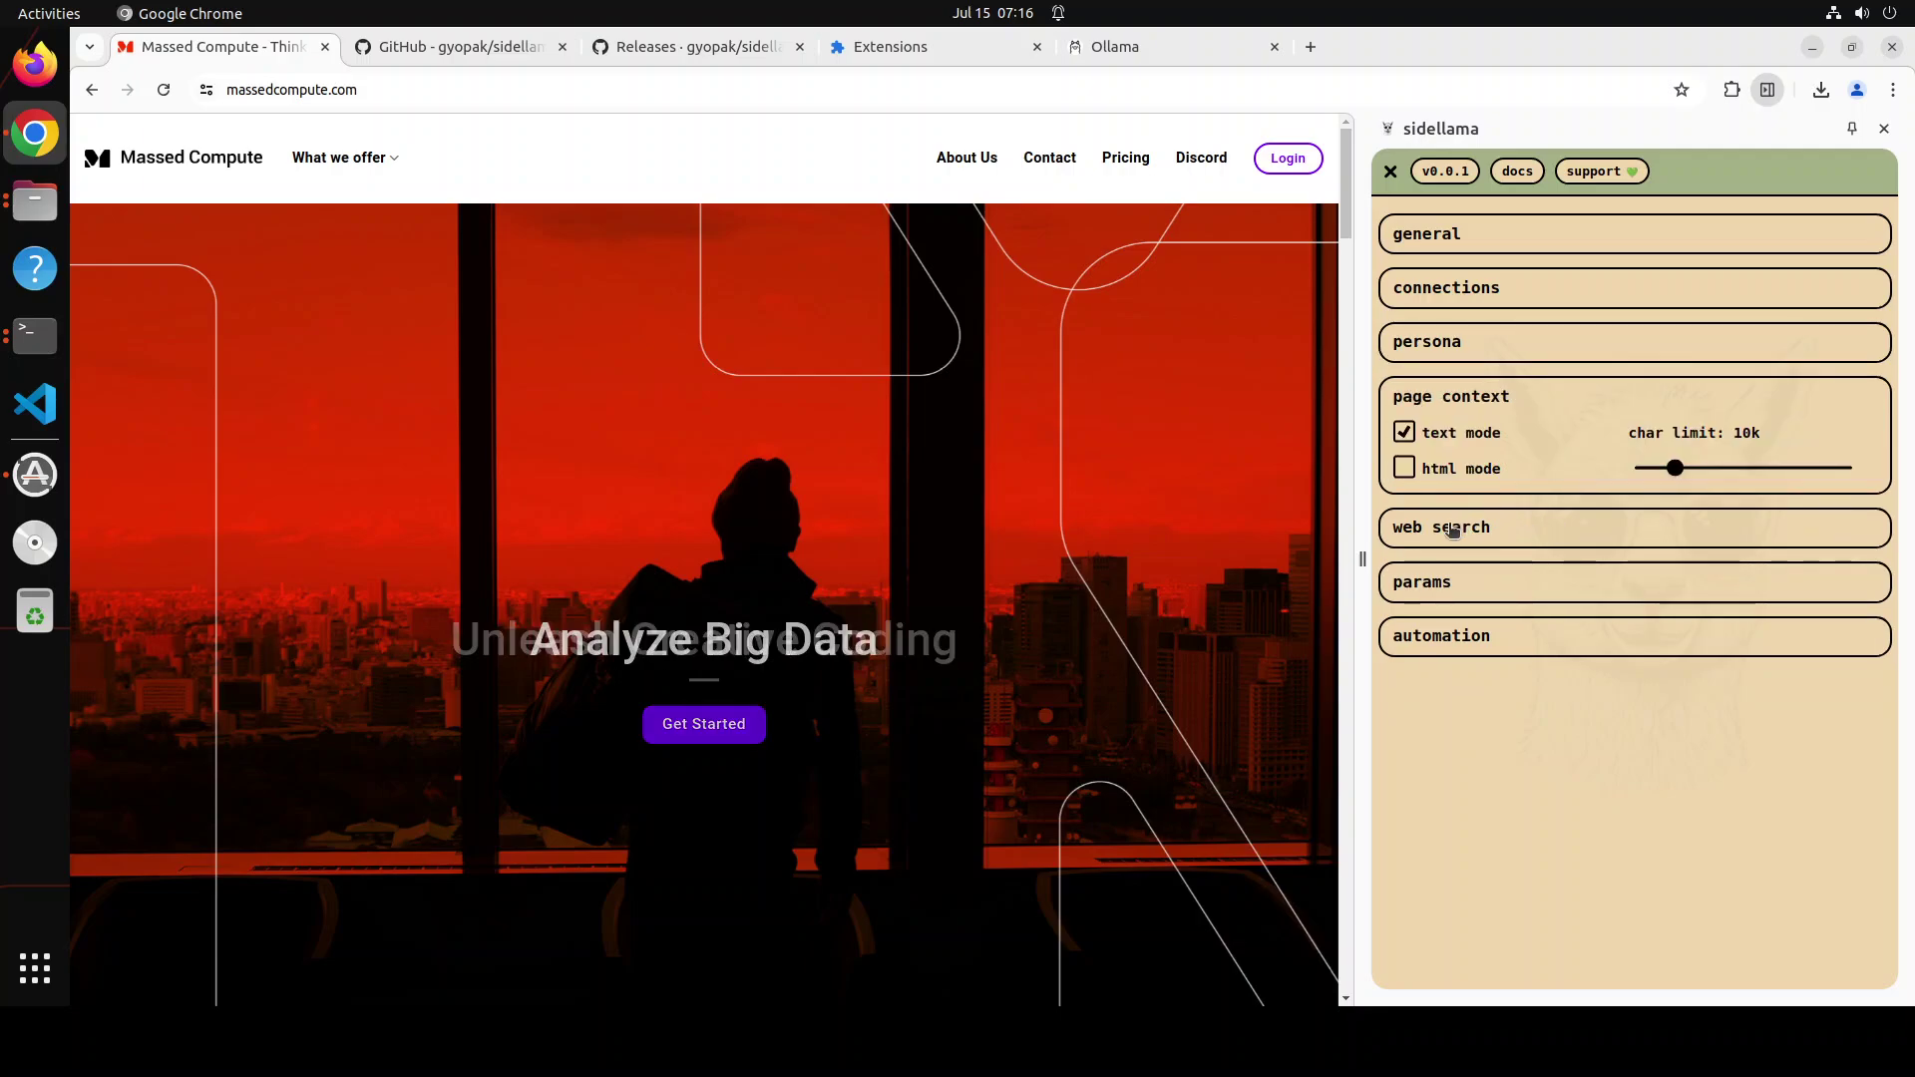
left_click(1466, 526)
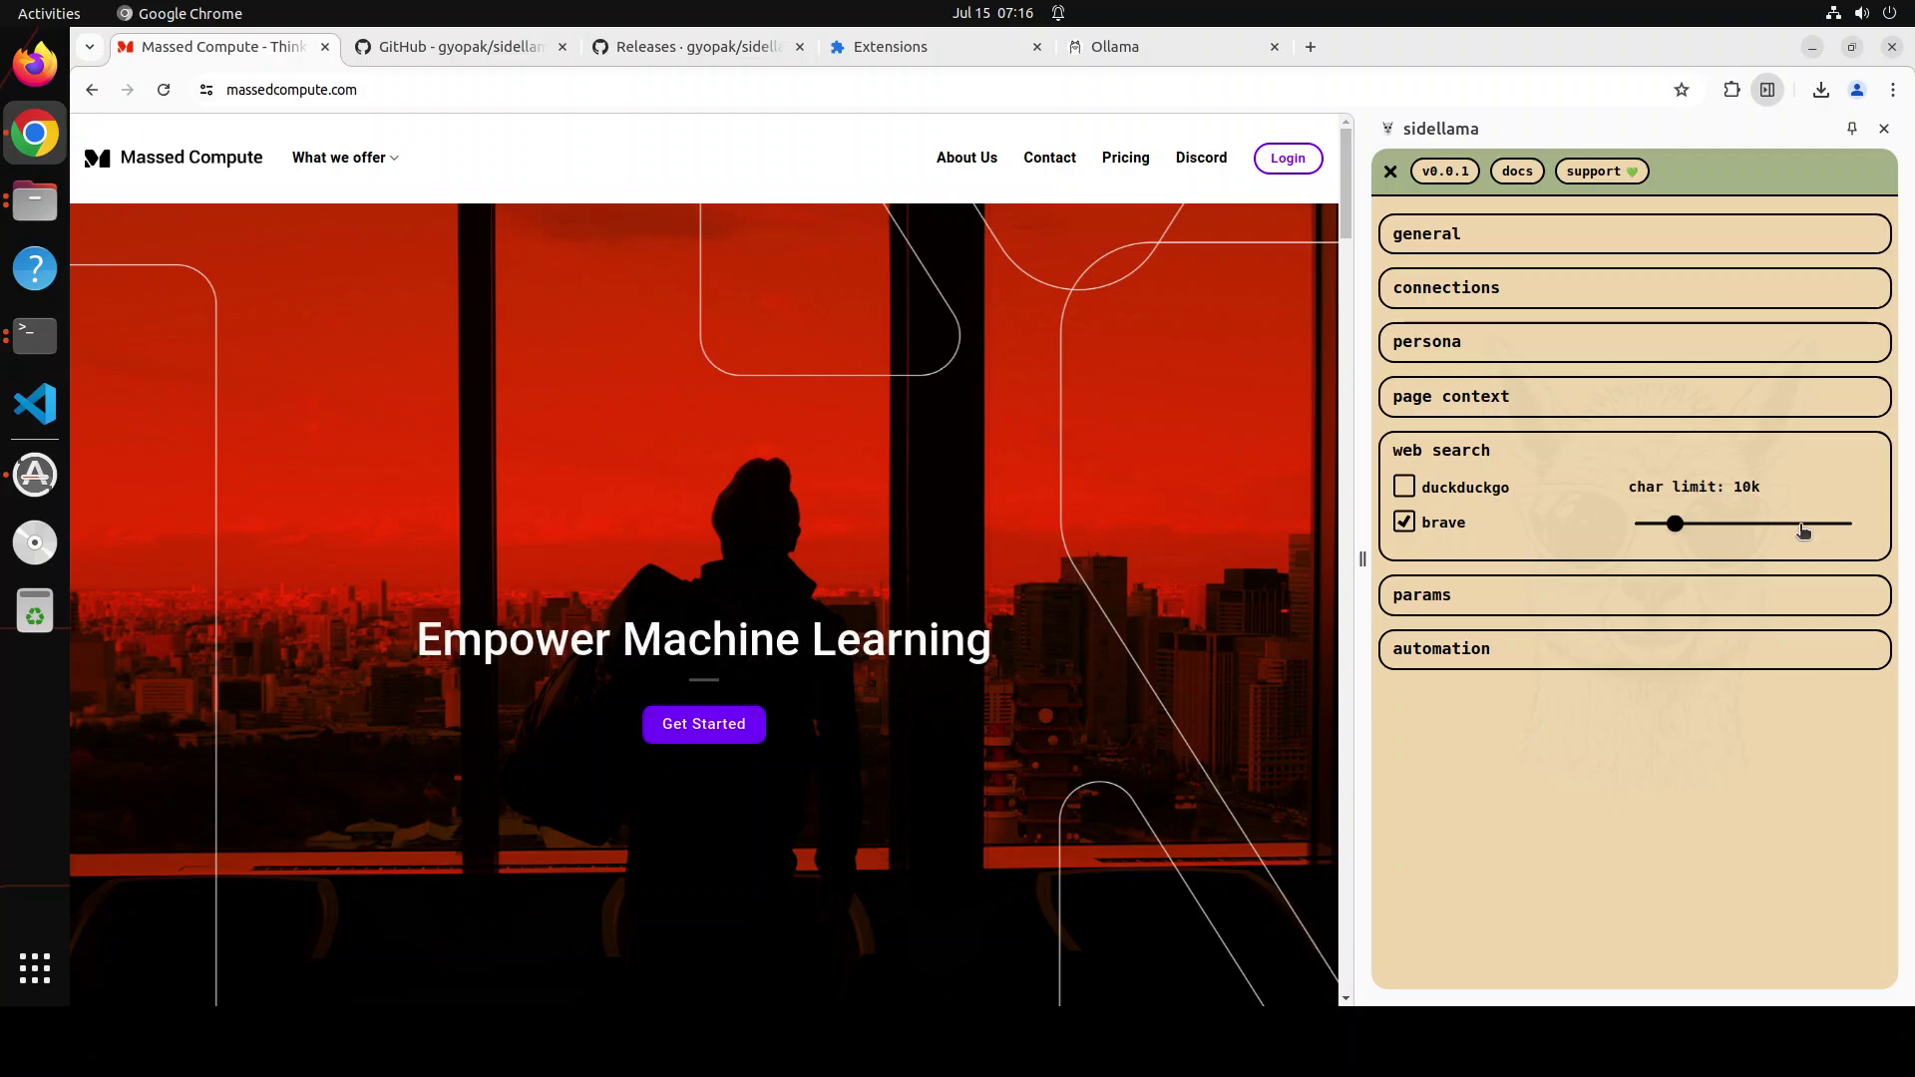
left_click(1541, 601)
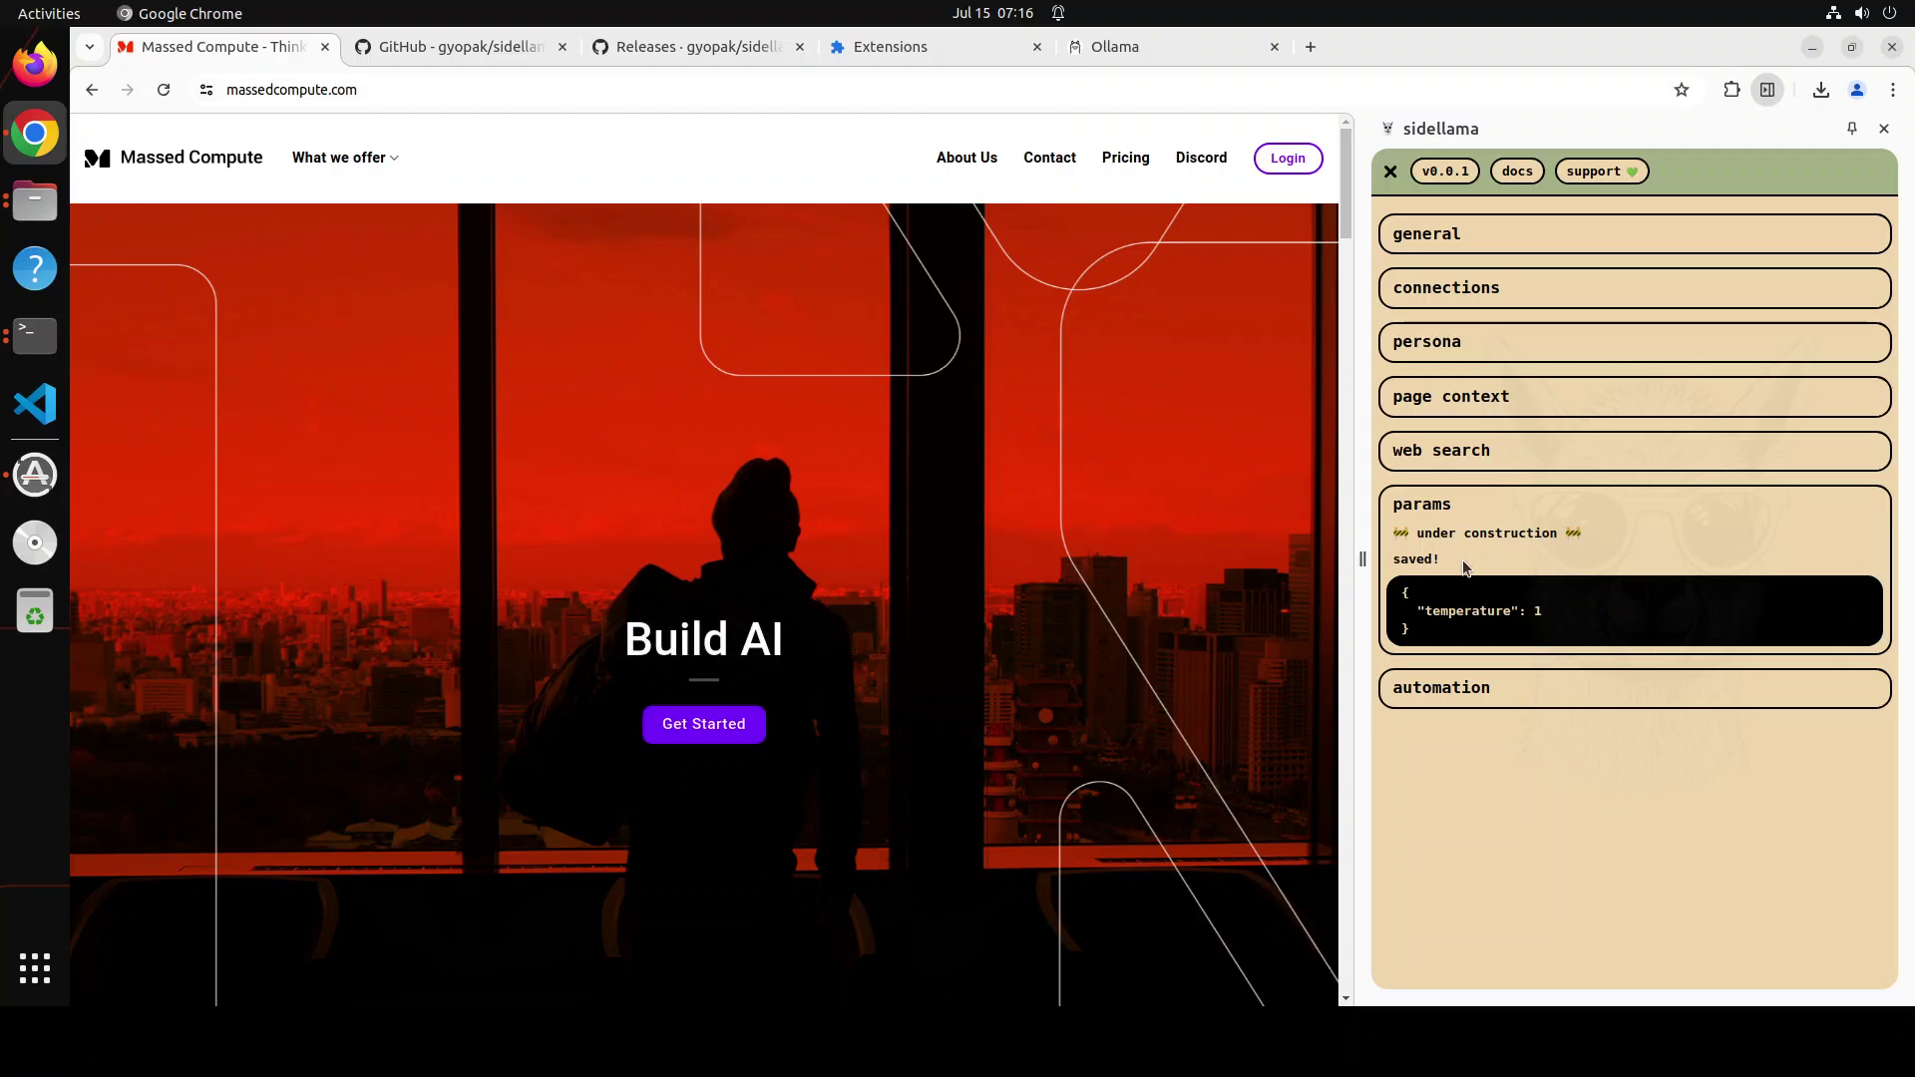
left_click(1453, 690)
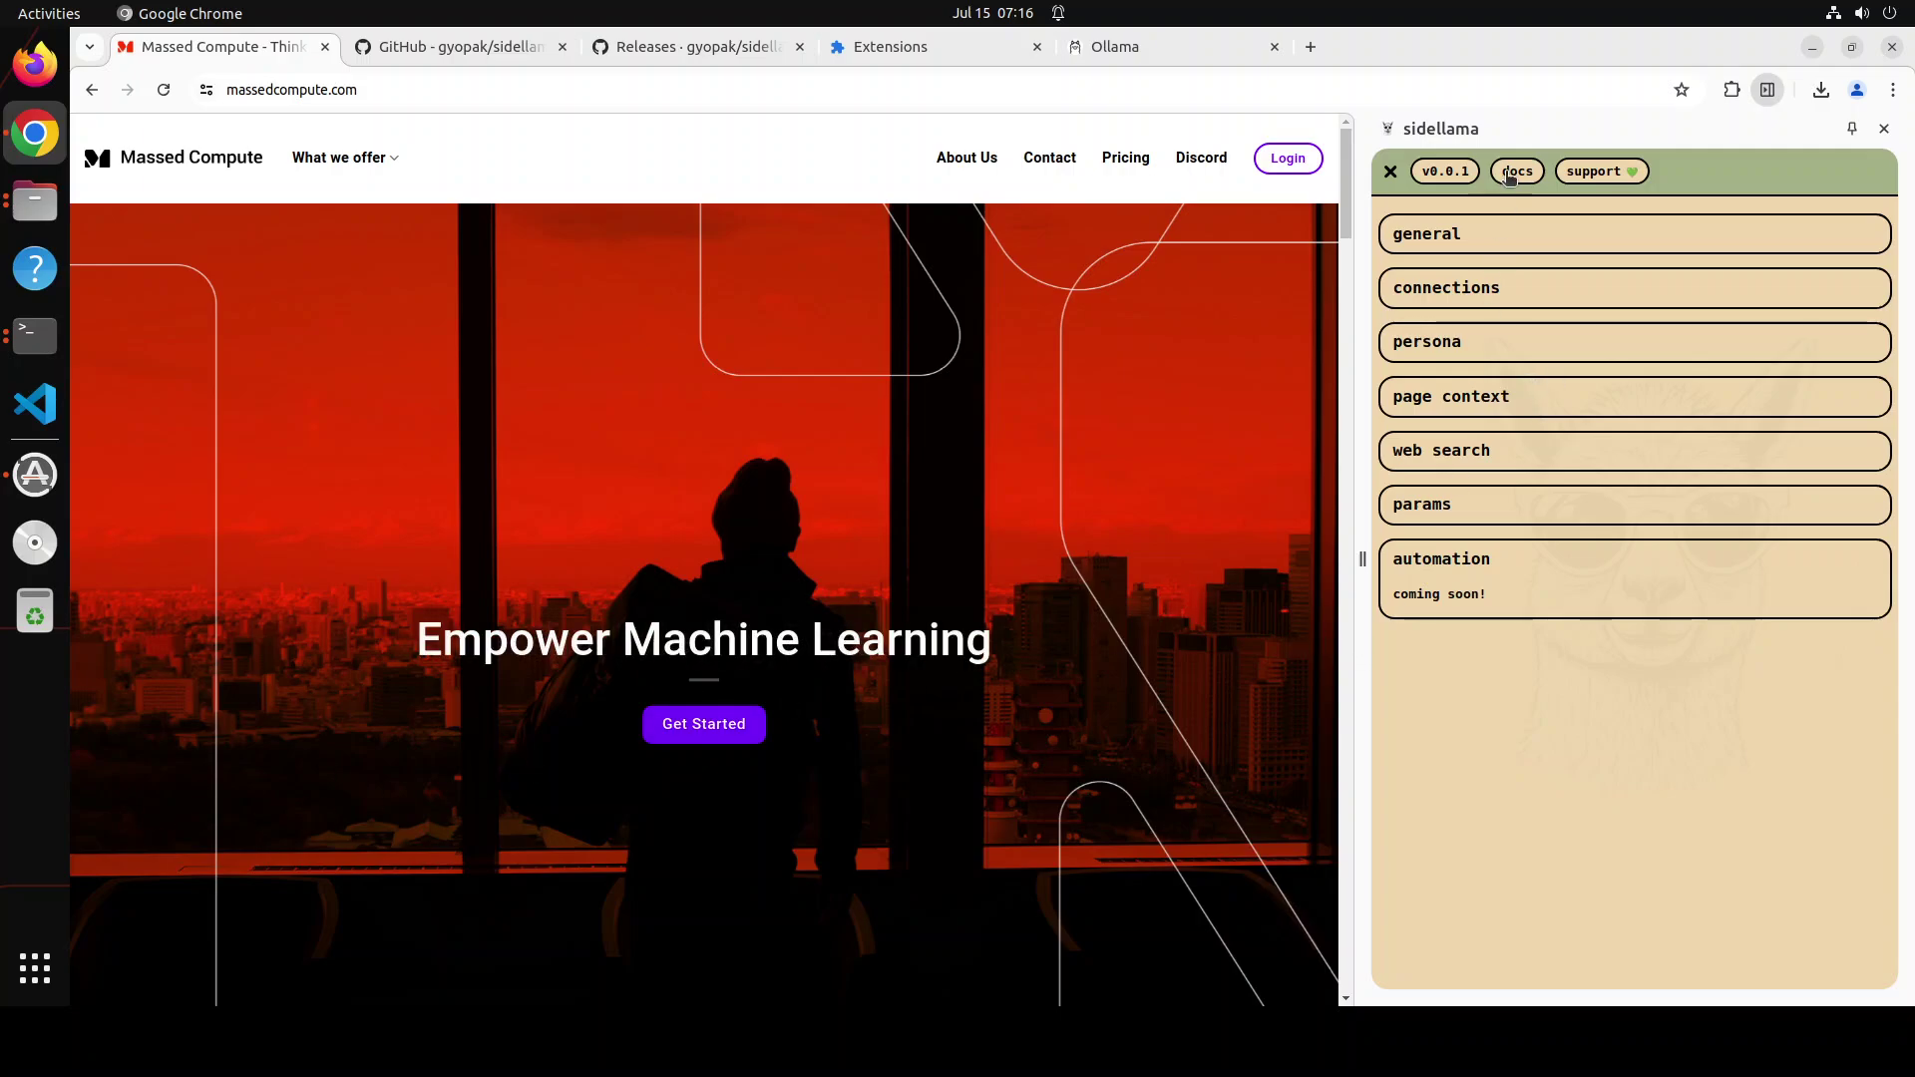
left_click(1436, 237)
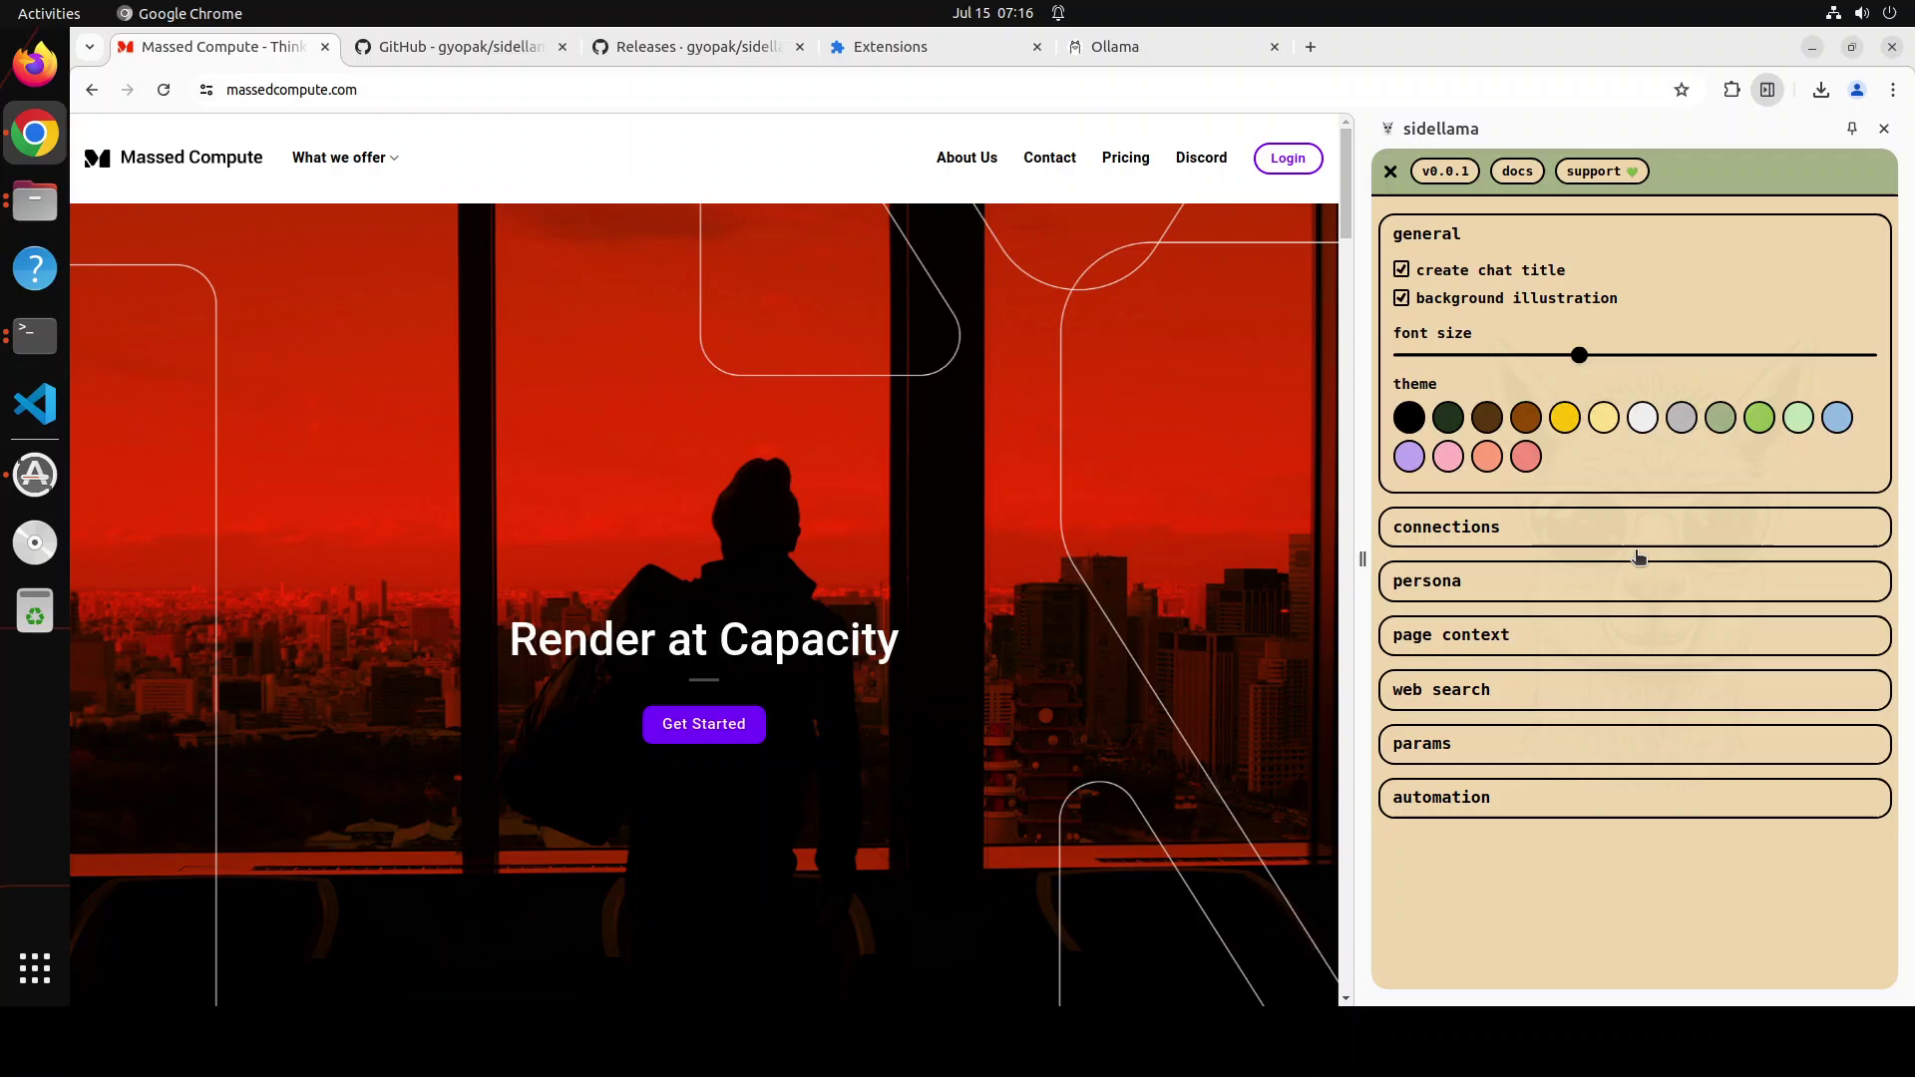
left_click(1485, 532)
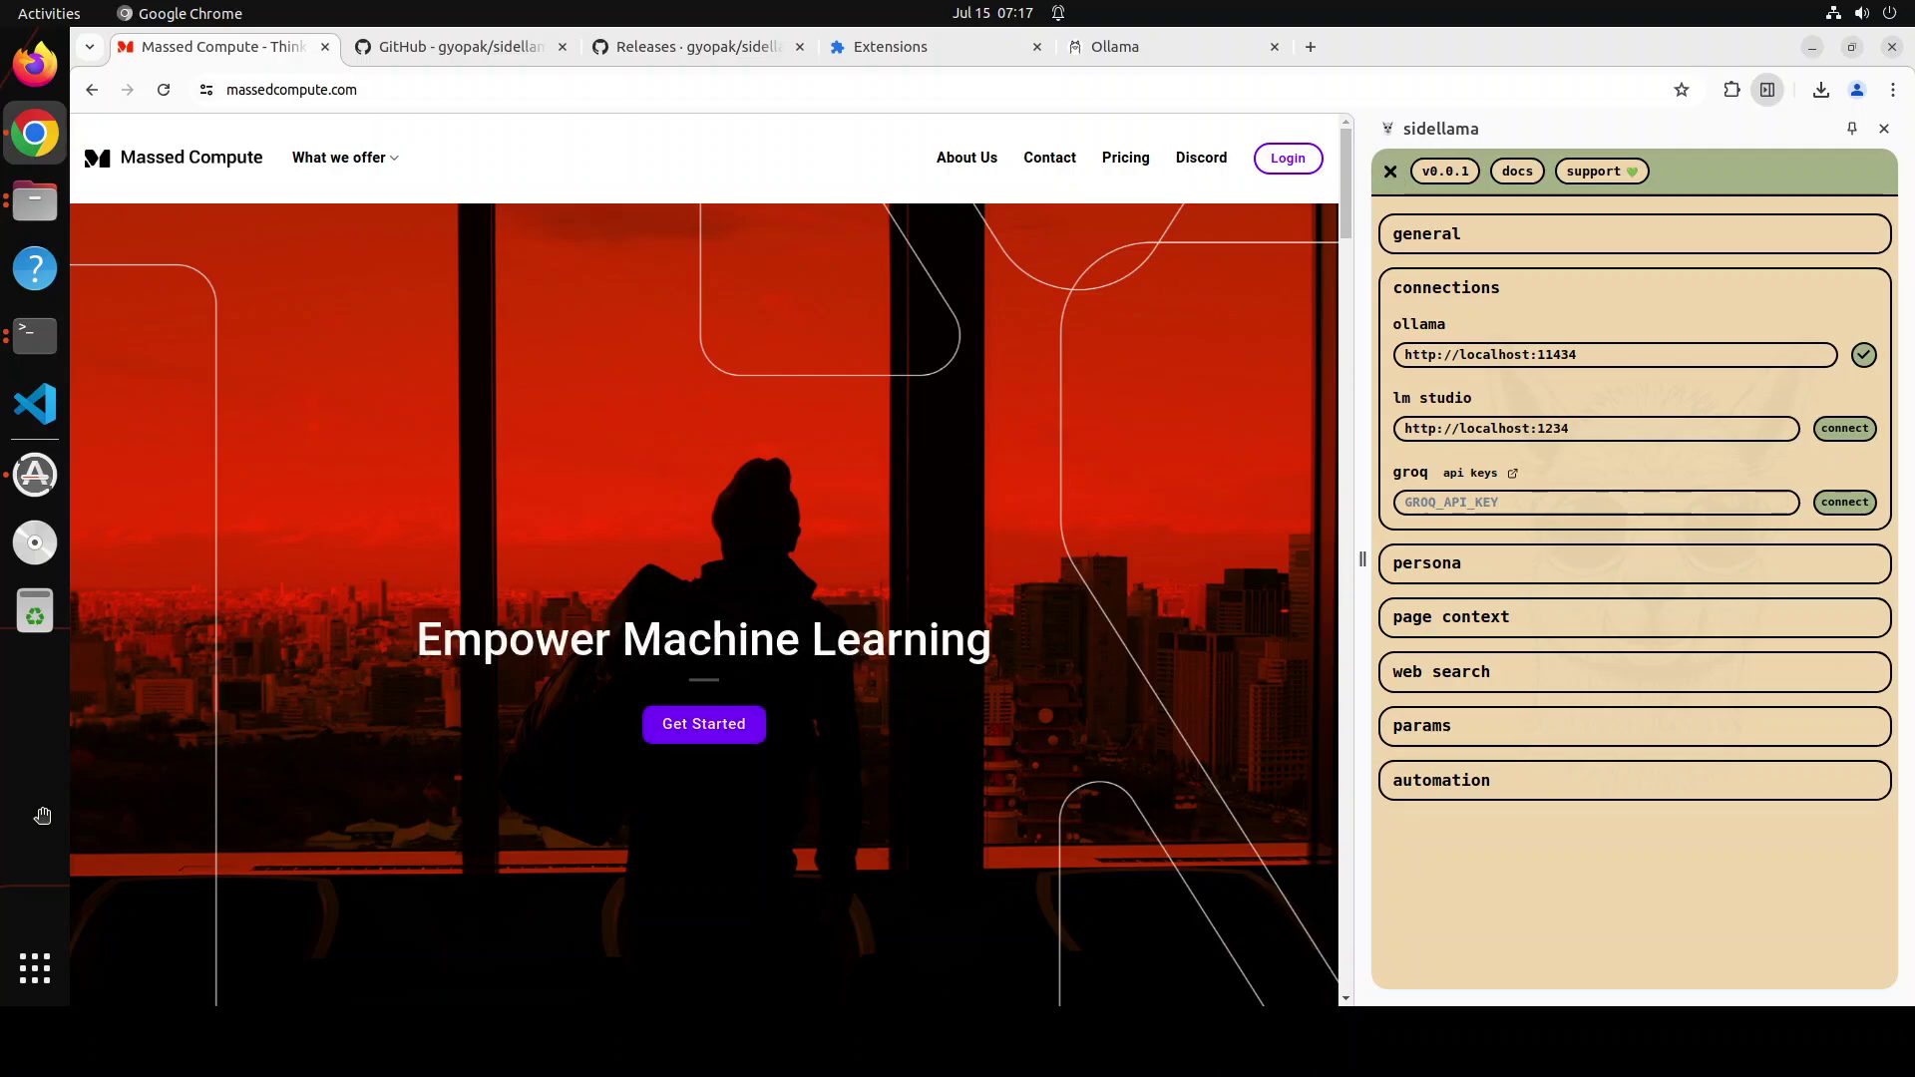
Back in the sidellama chat, have it summarize the Massed Compute page content.
key("Escape")
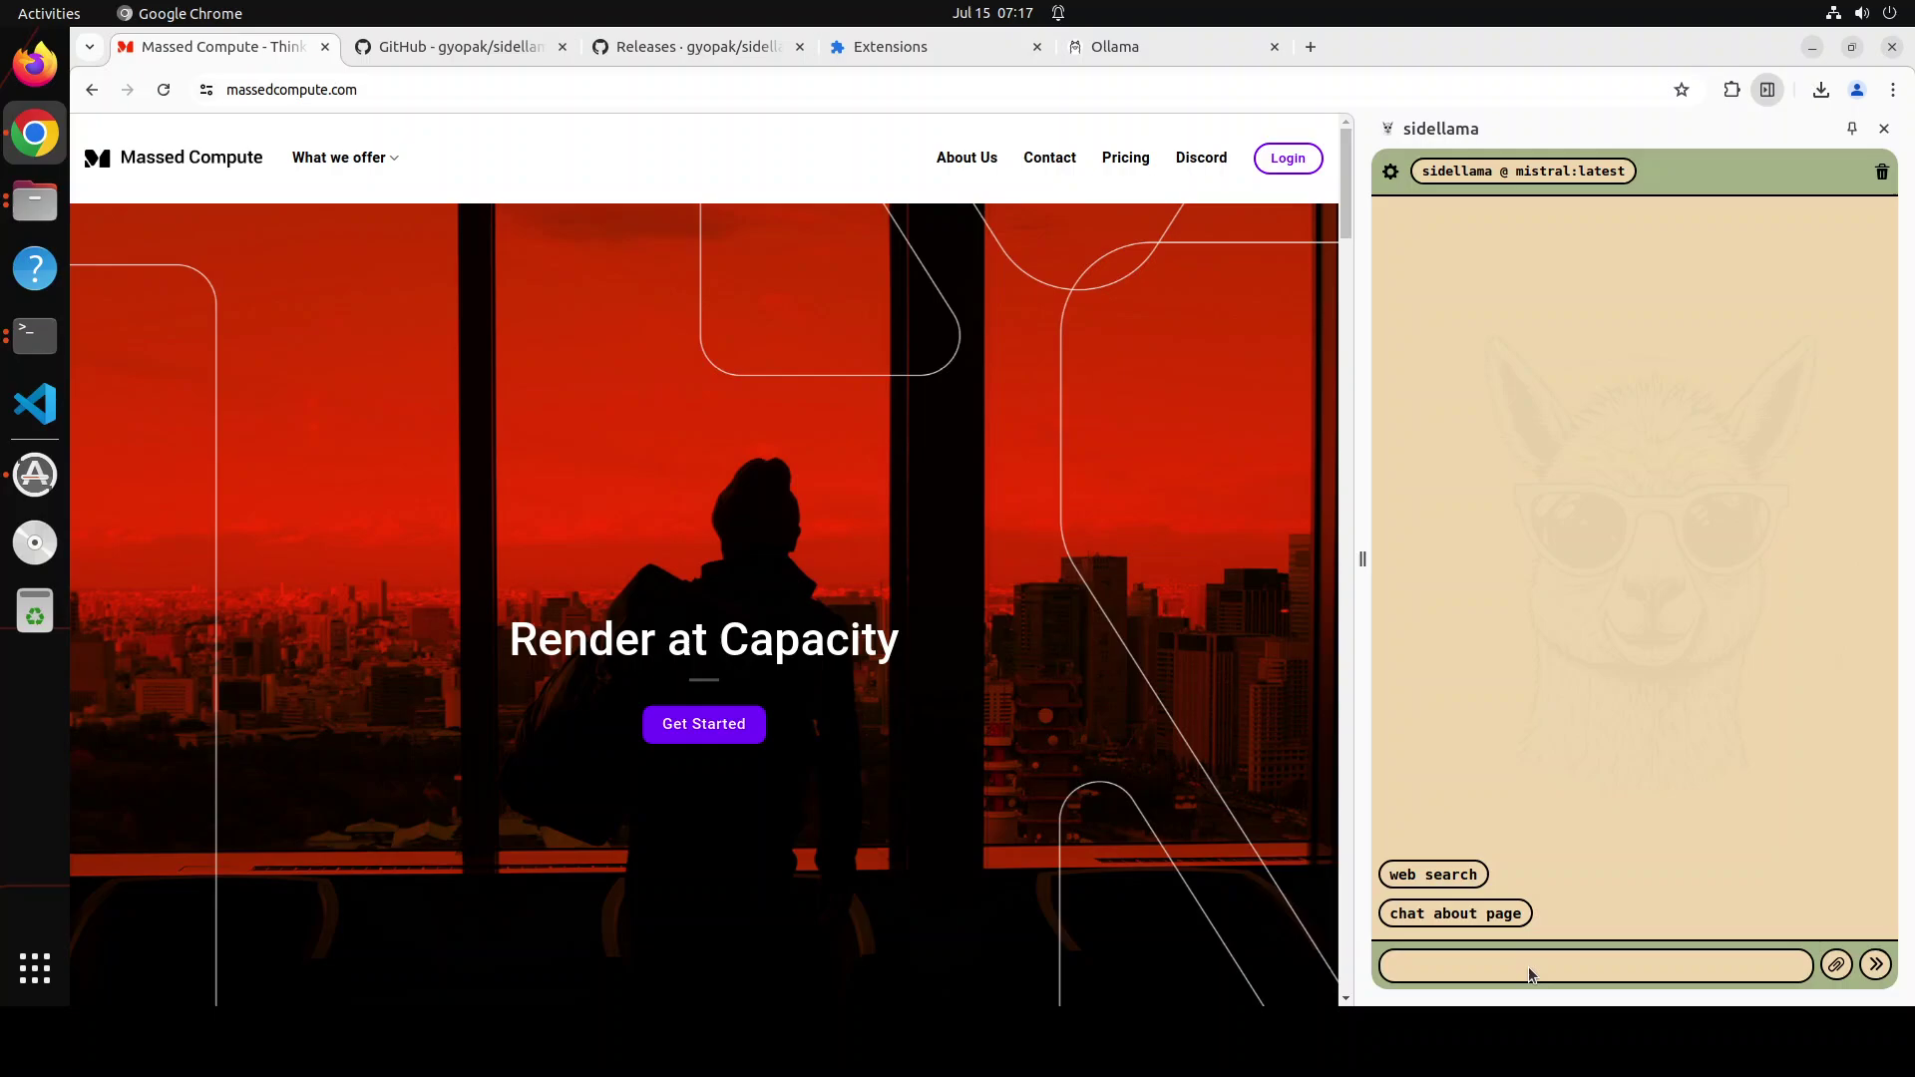
left_click(1472, 915)
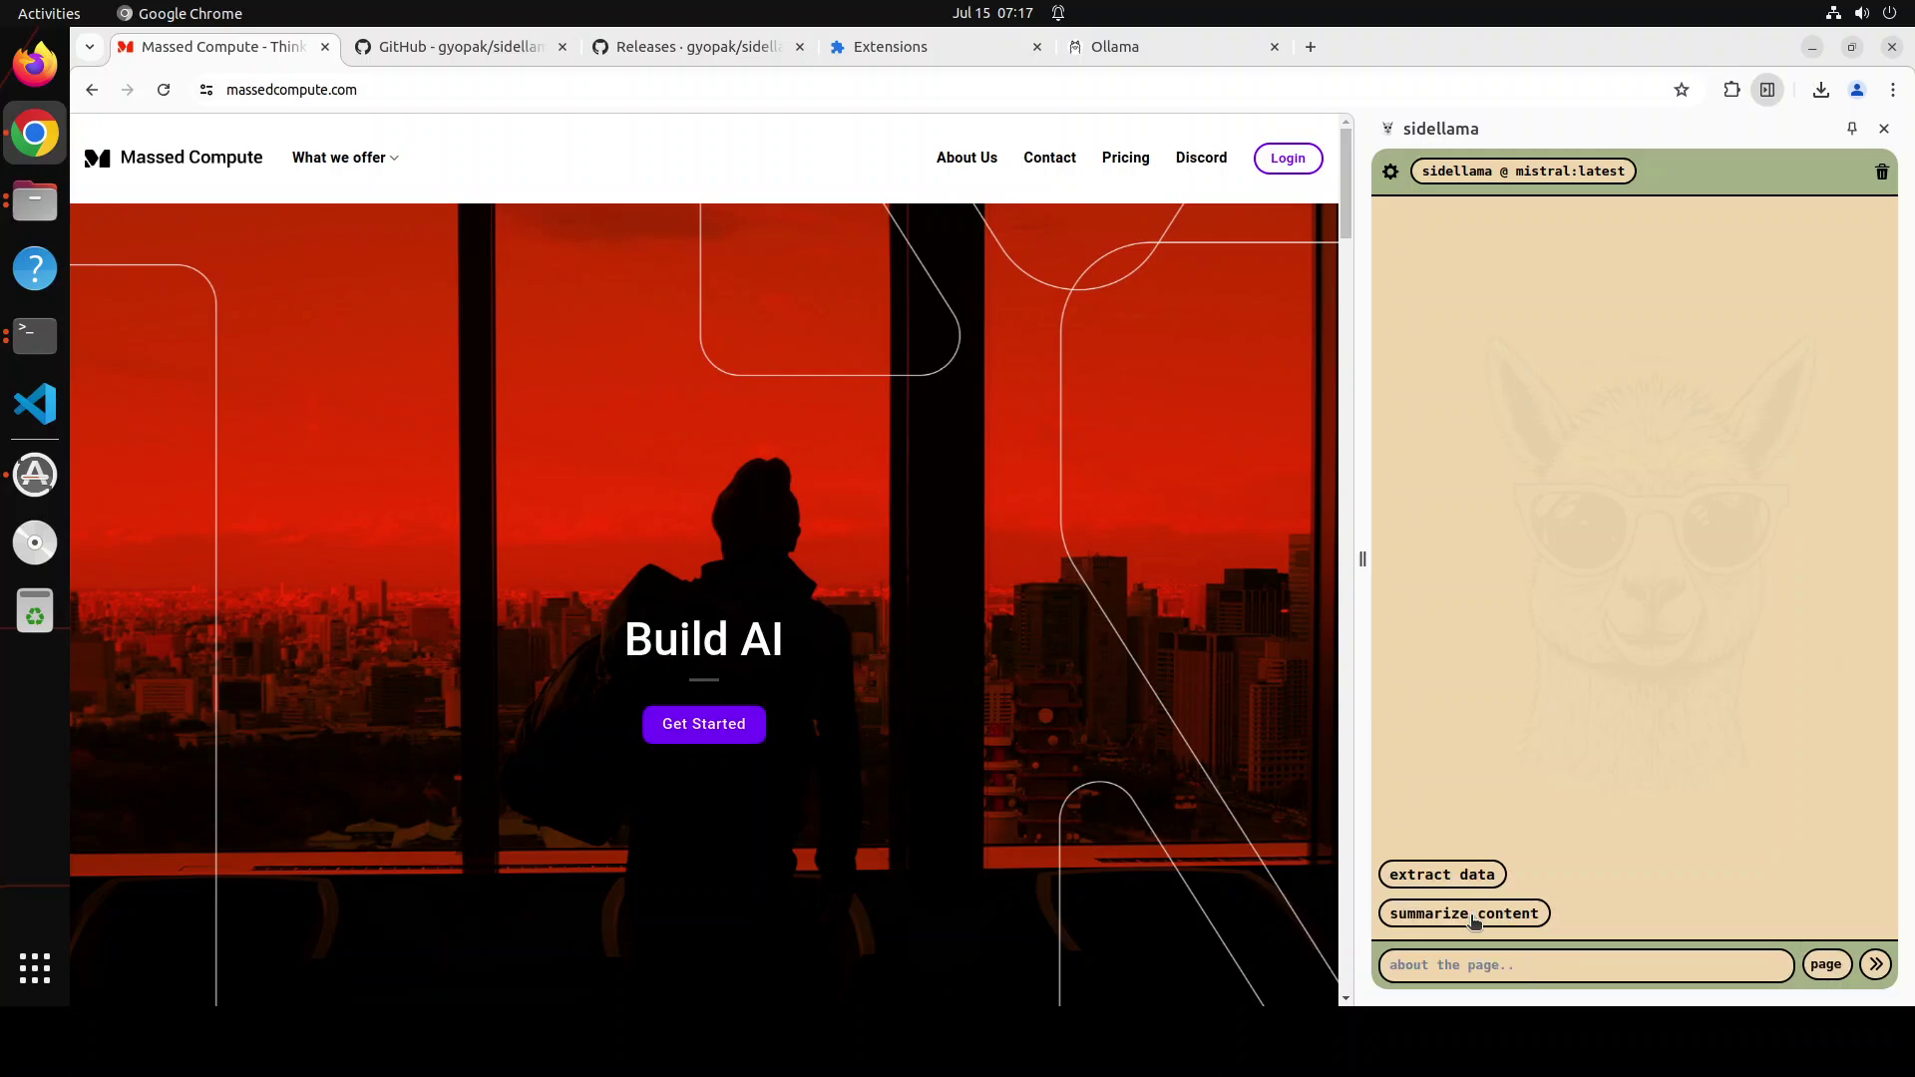
left_click(1498, 923)
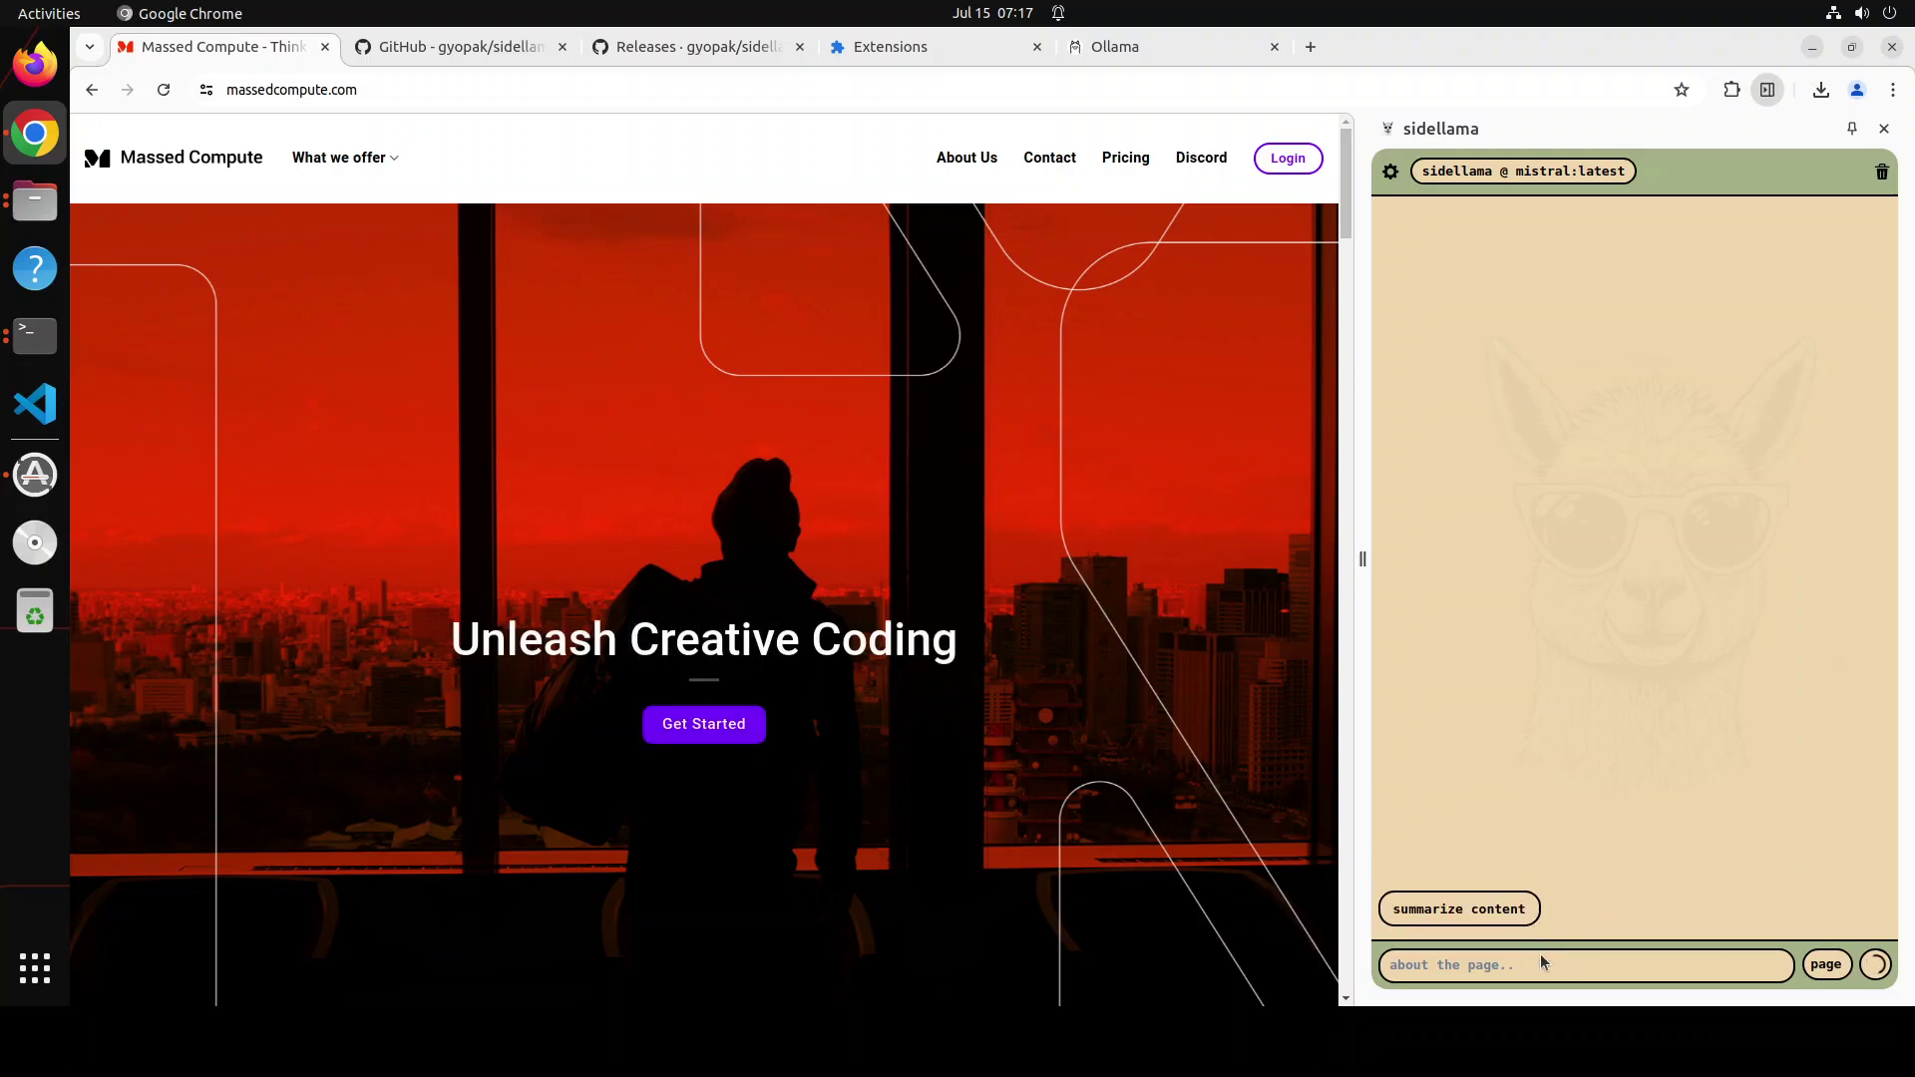
Ask sidellama 'hello there what this site is offering' about the Massed Compute page.
left_click(1474, 965)
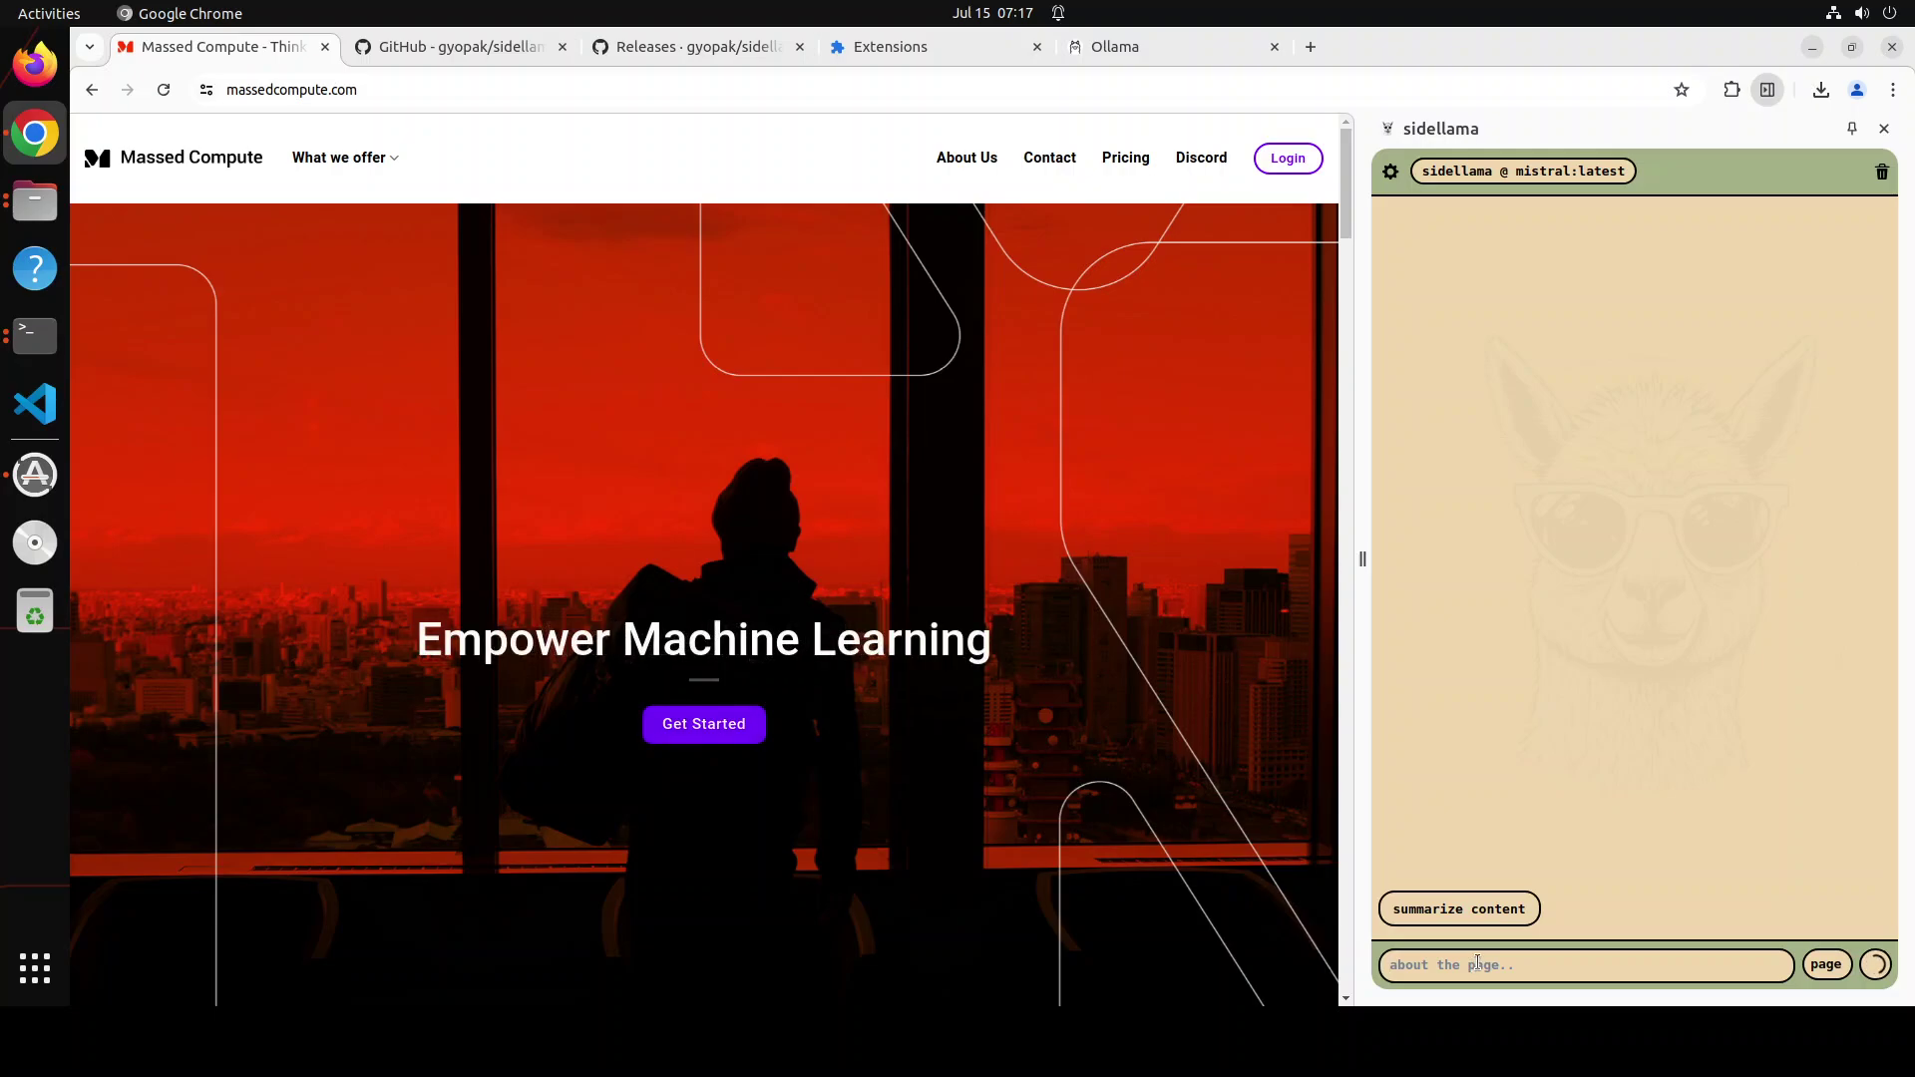
type("hel")
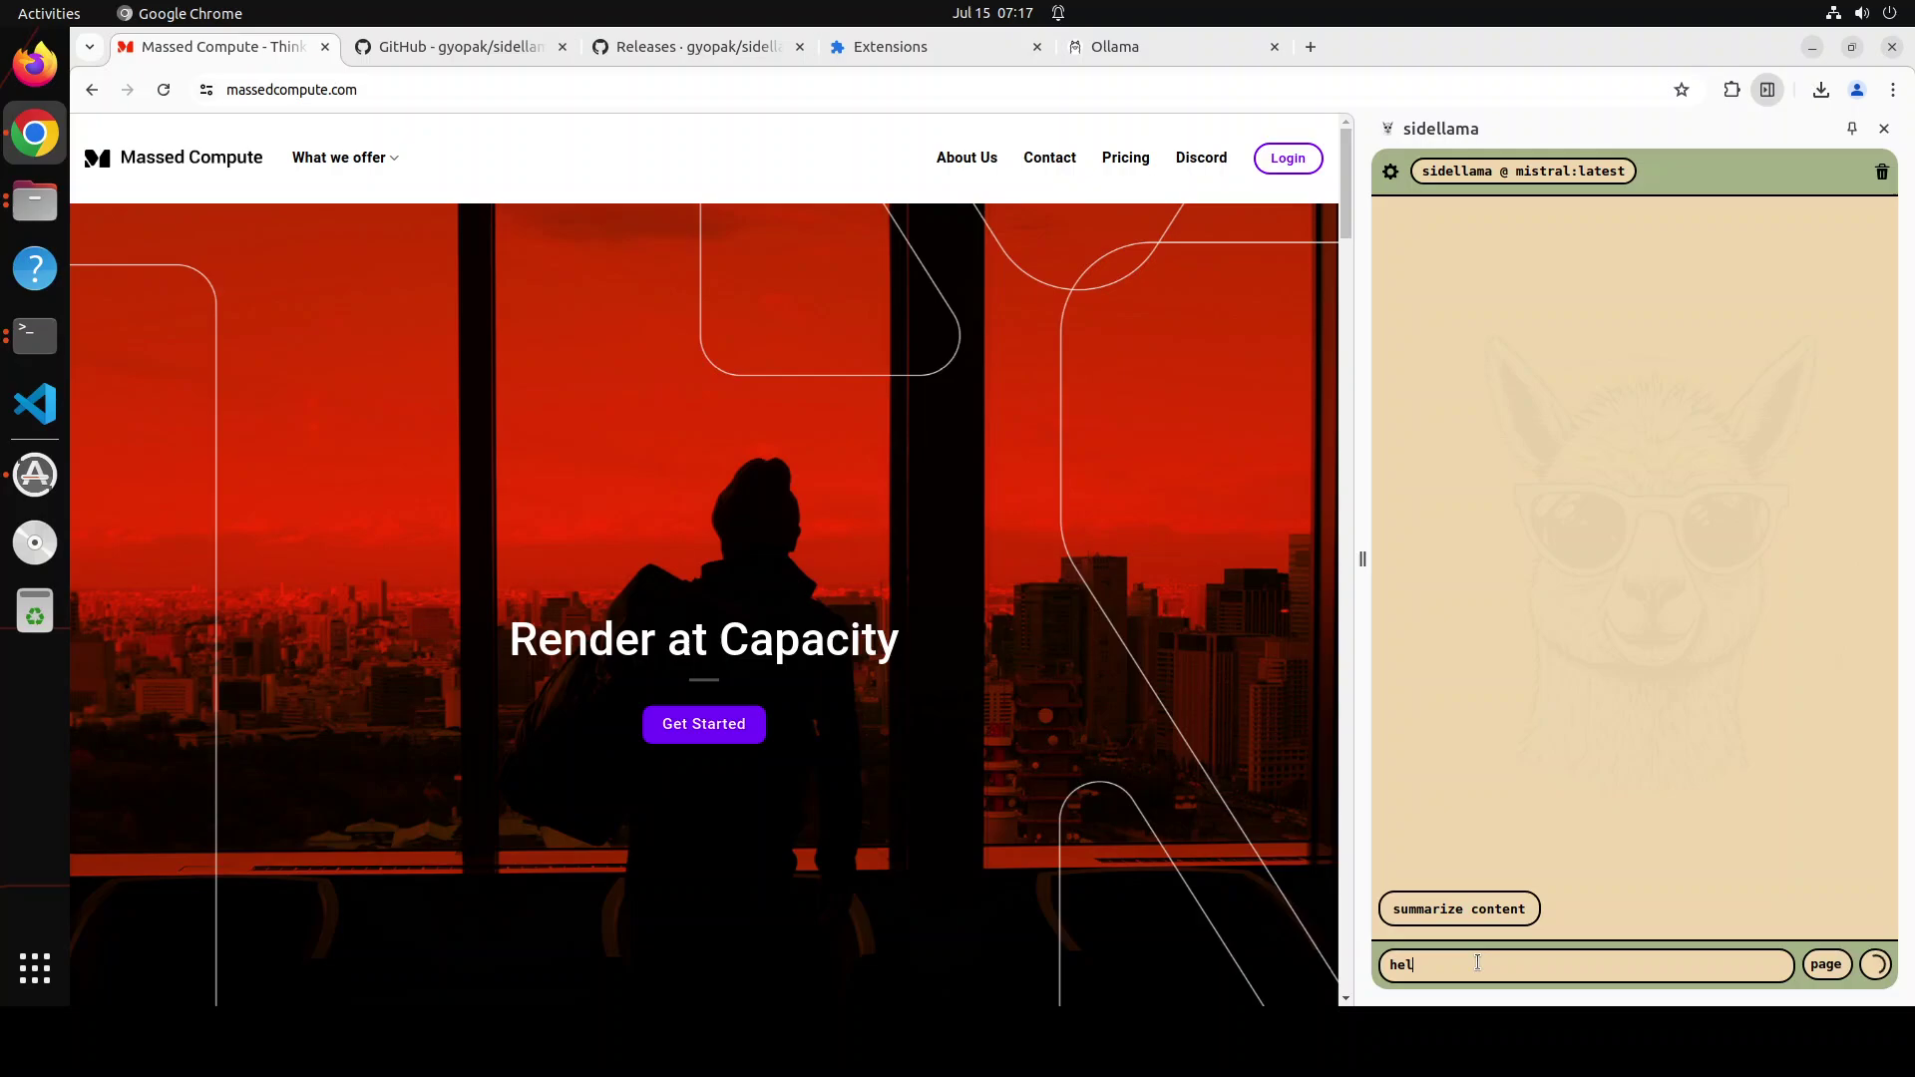
type("lo there")
key("Return")
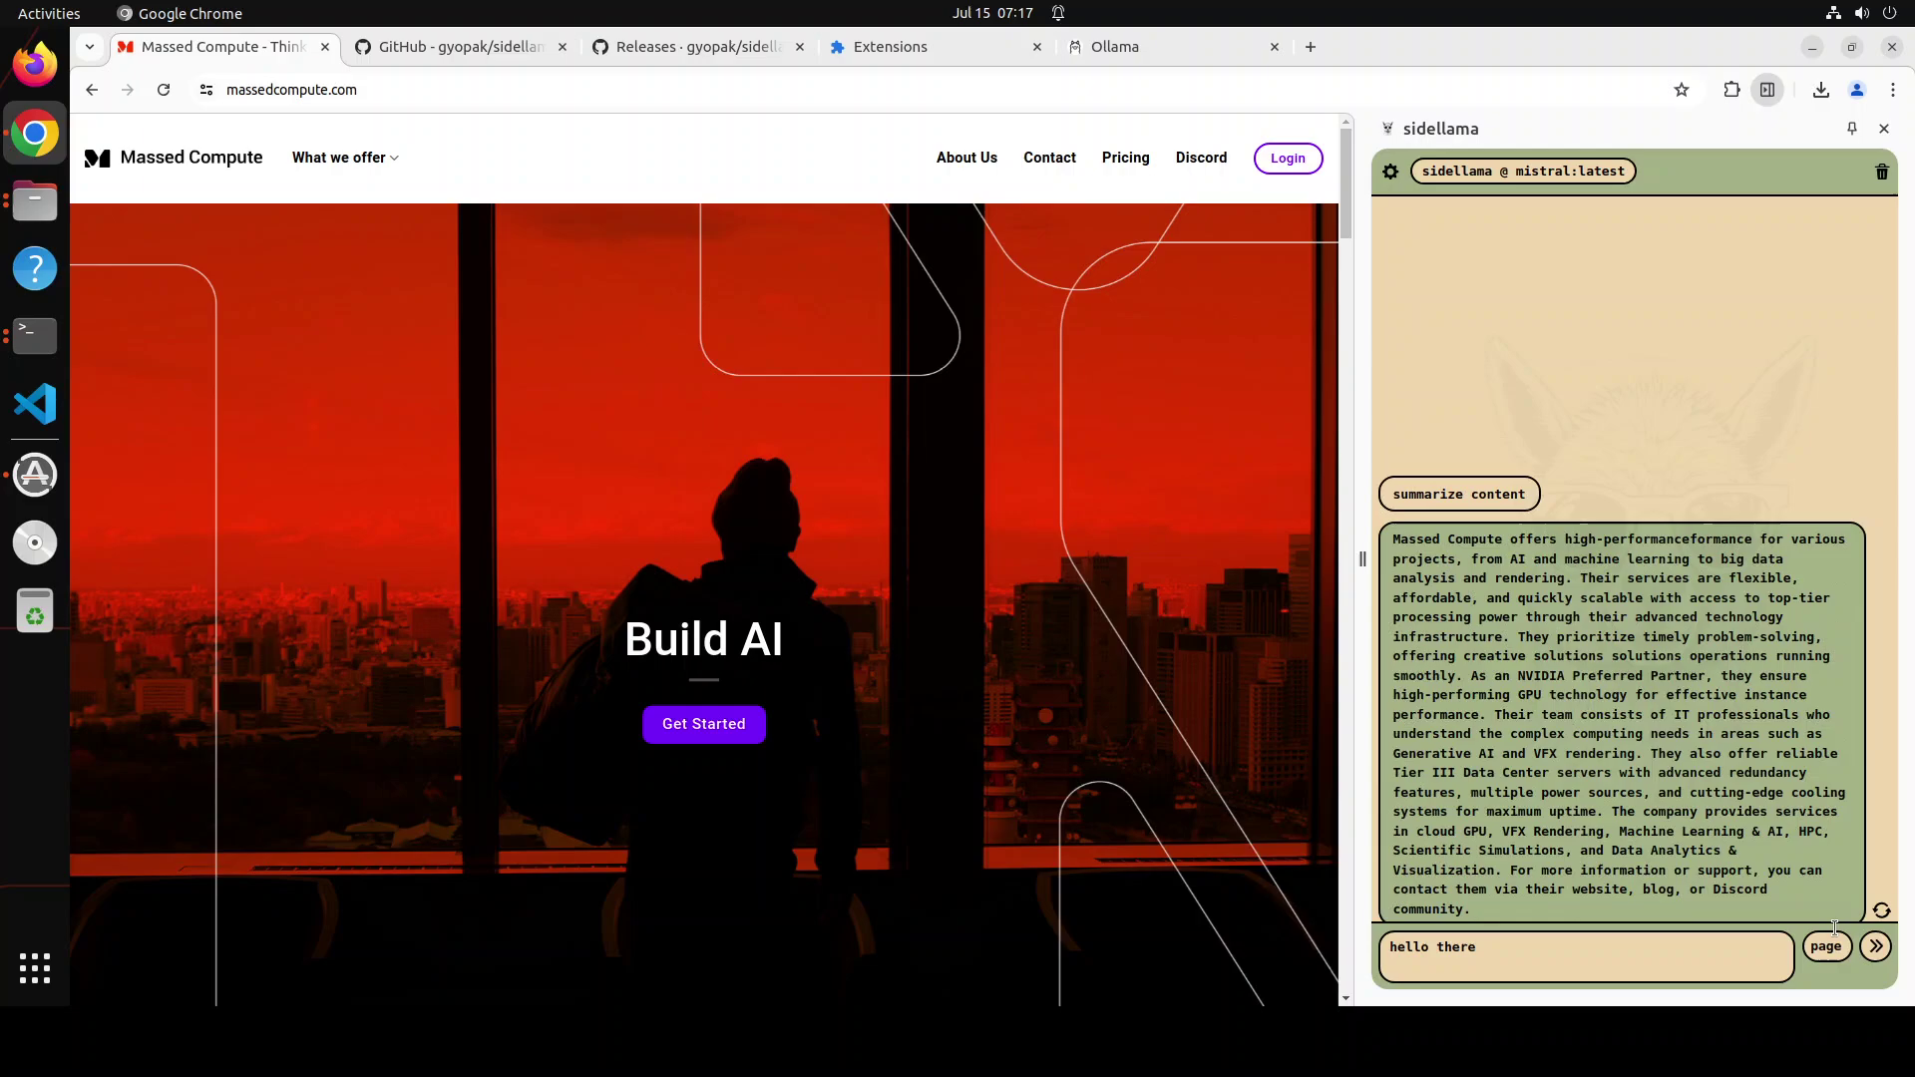
left_click(1526, 955)
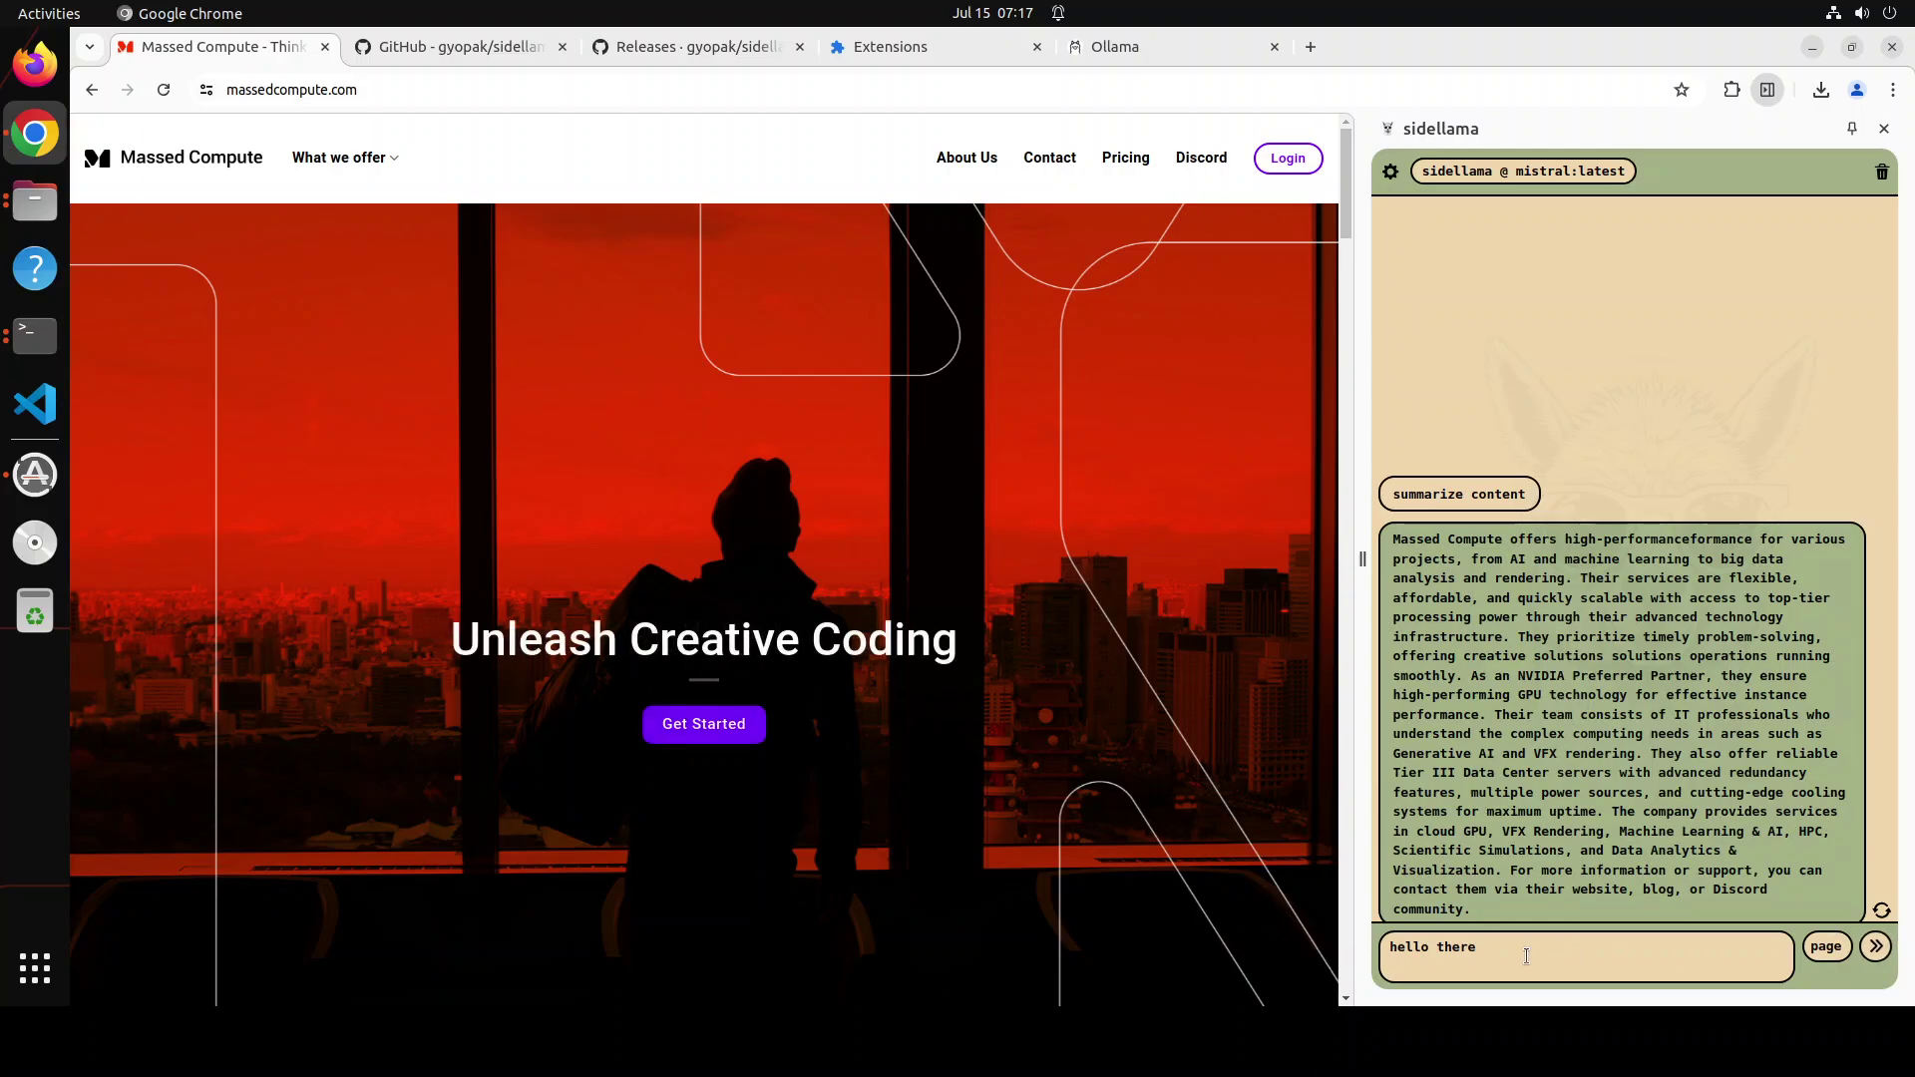
left_click(1479, 947)
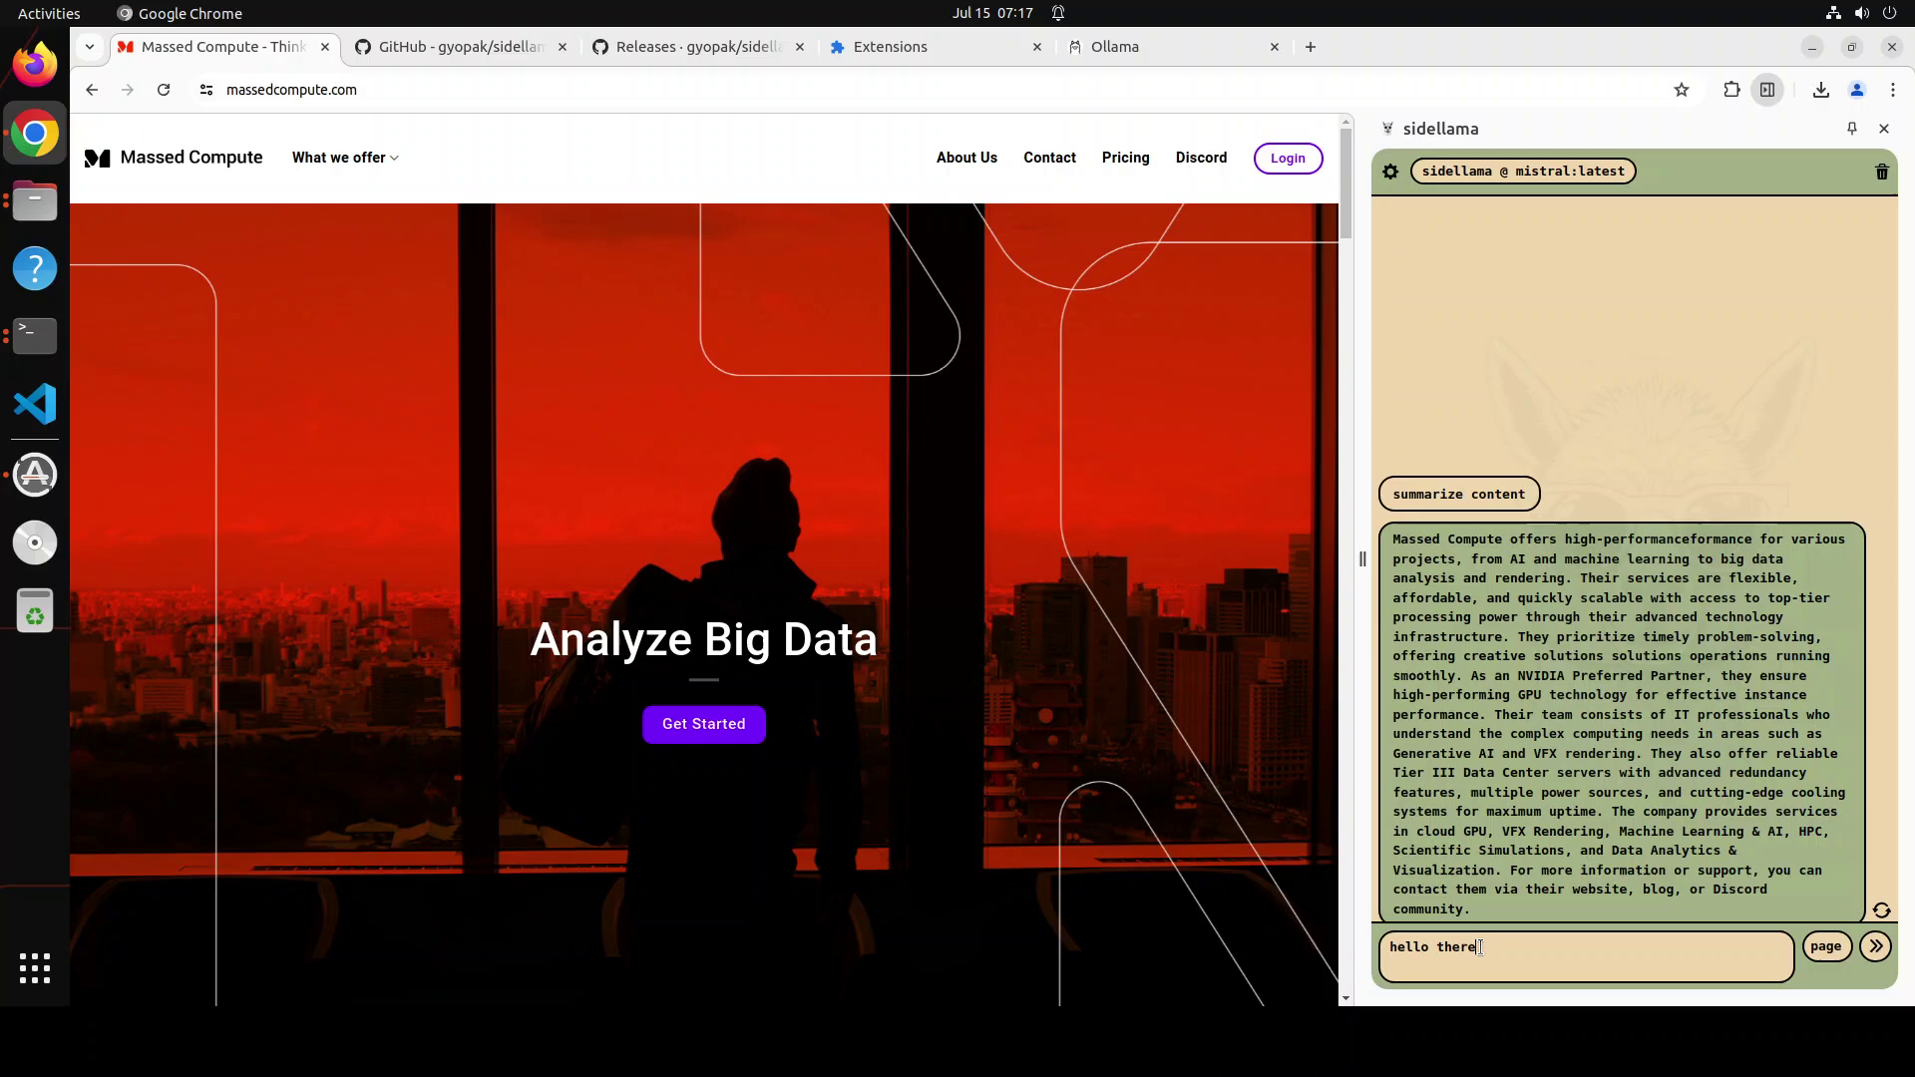
type("what this site is ")
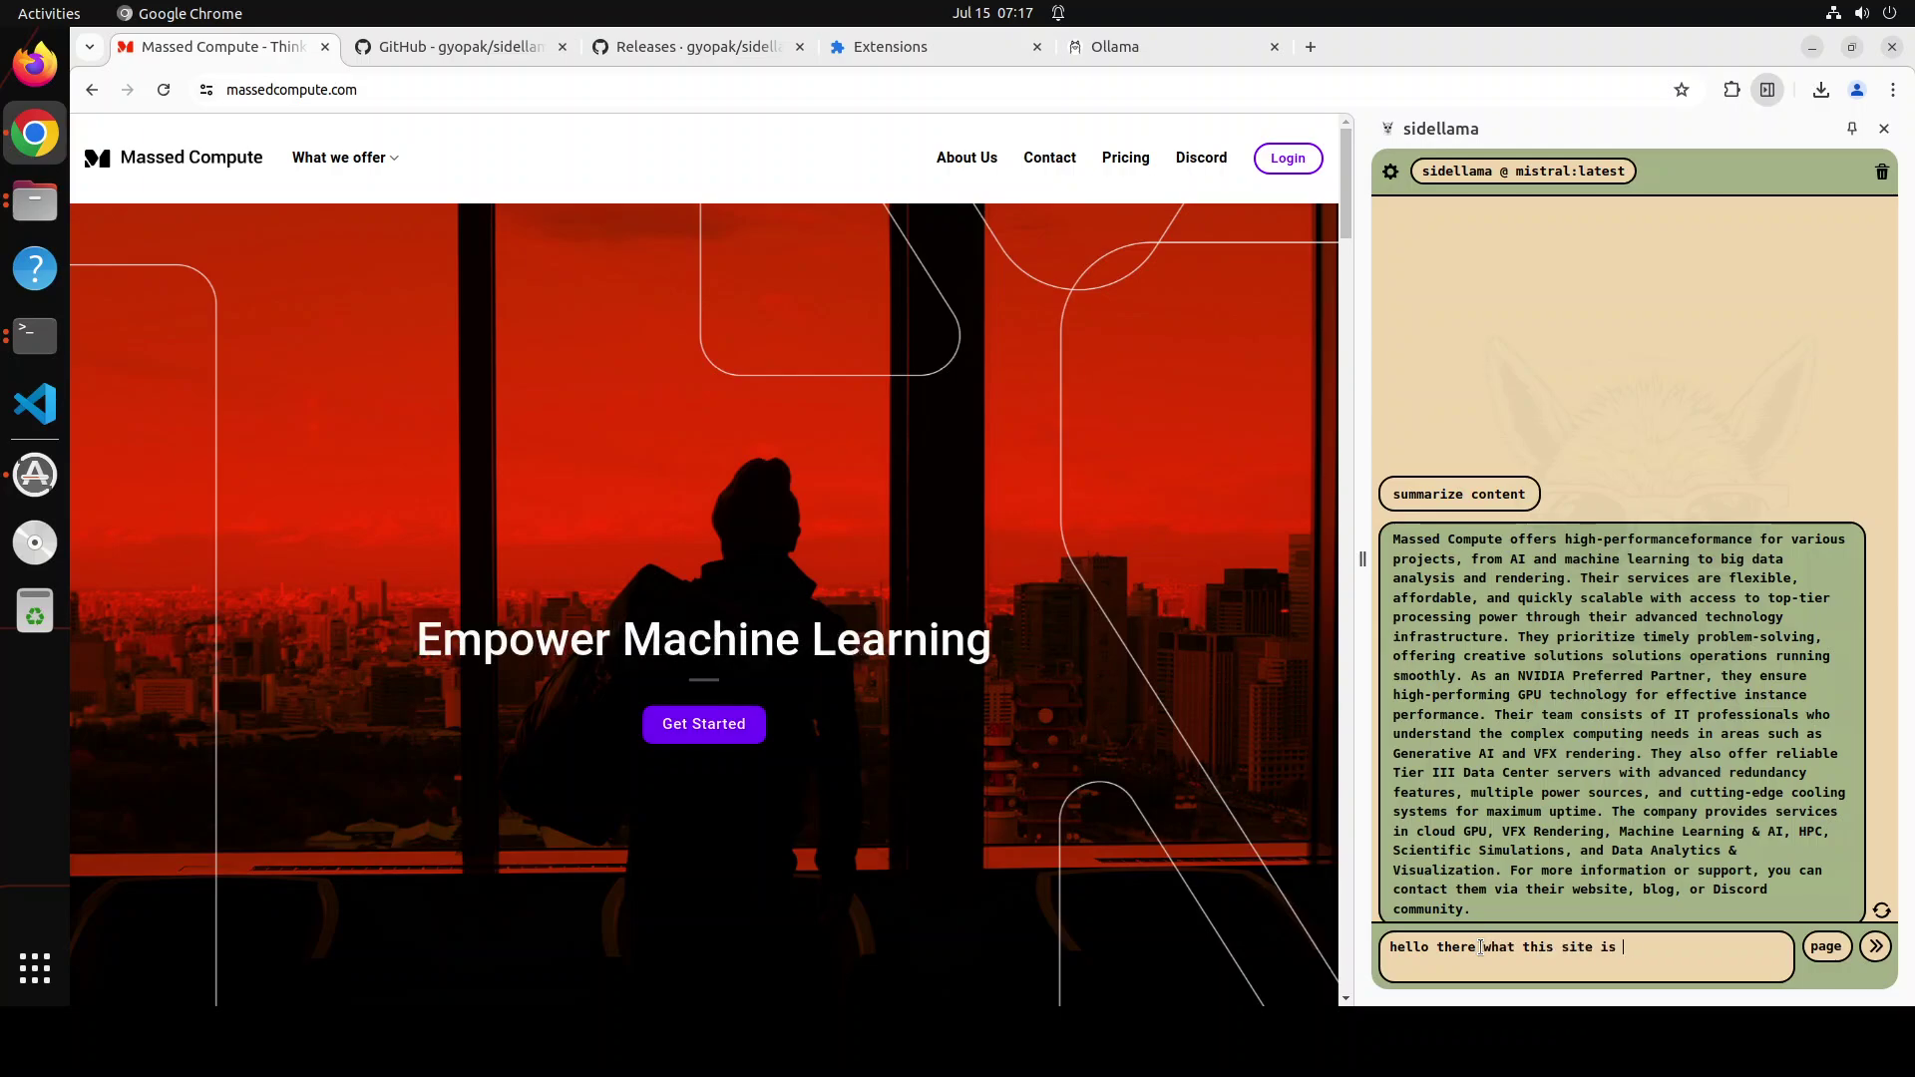
type("offering")
key("Return")
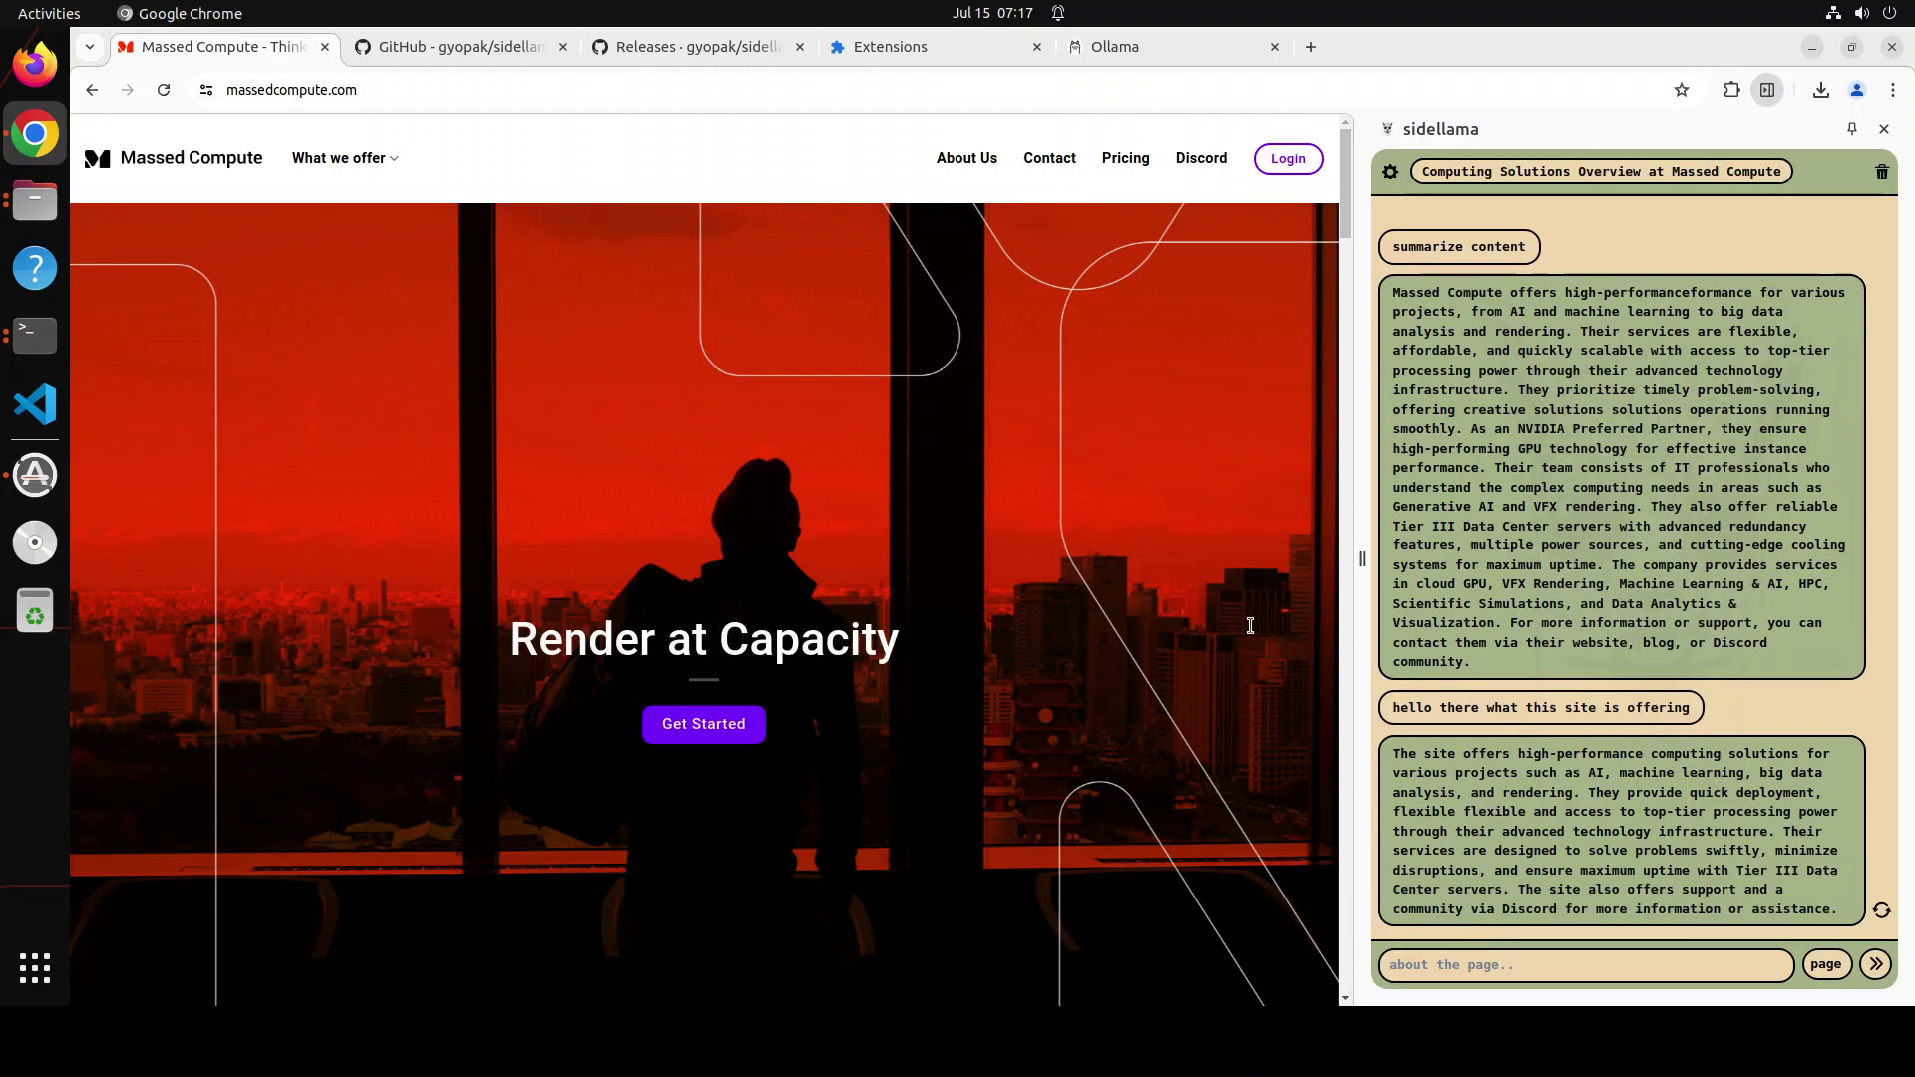
left_click(236, 93)
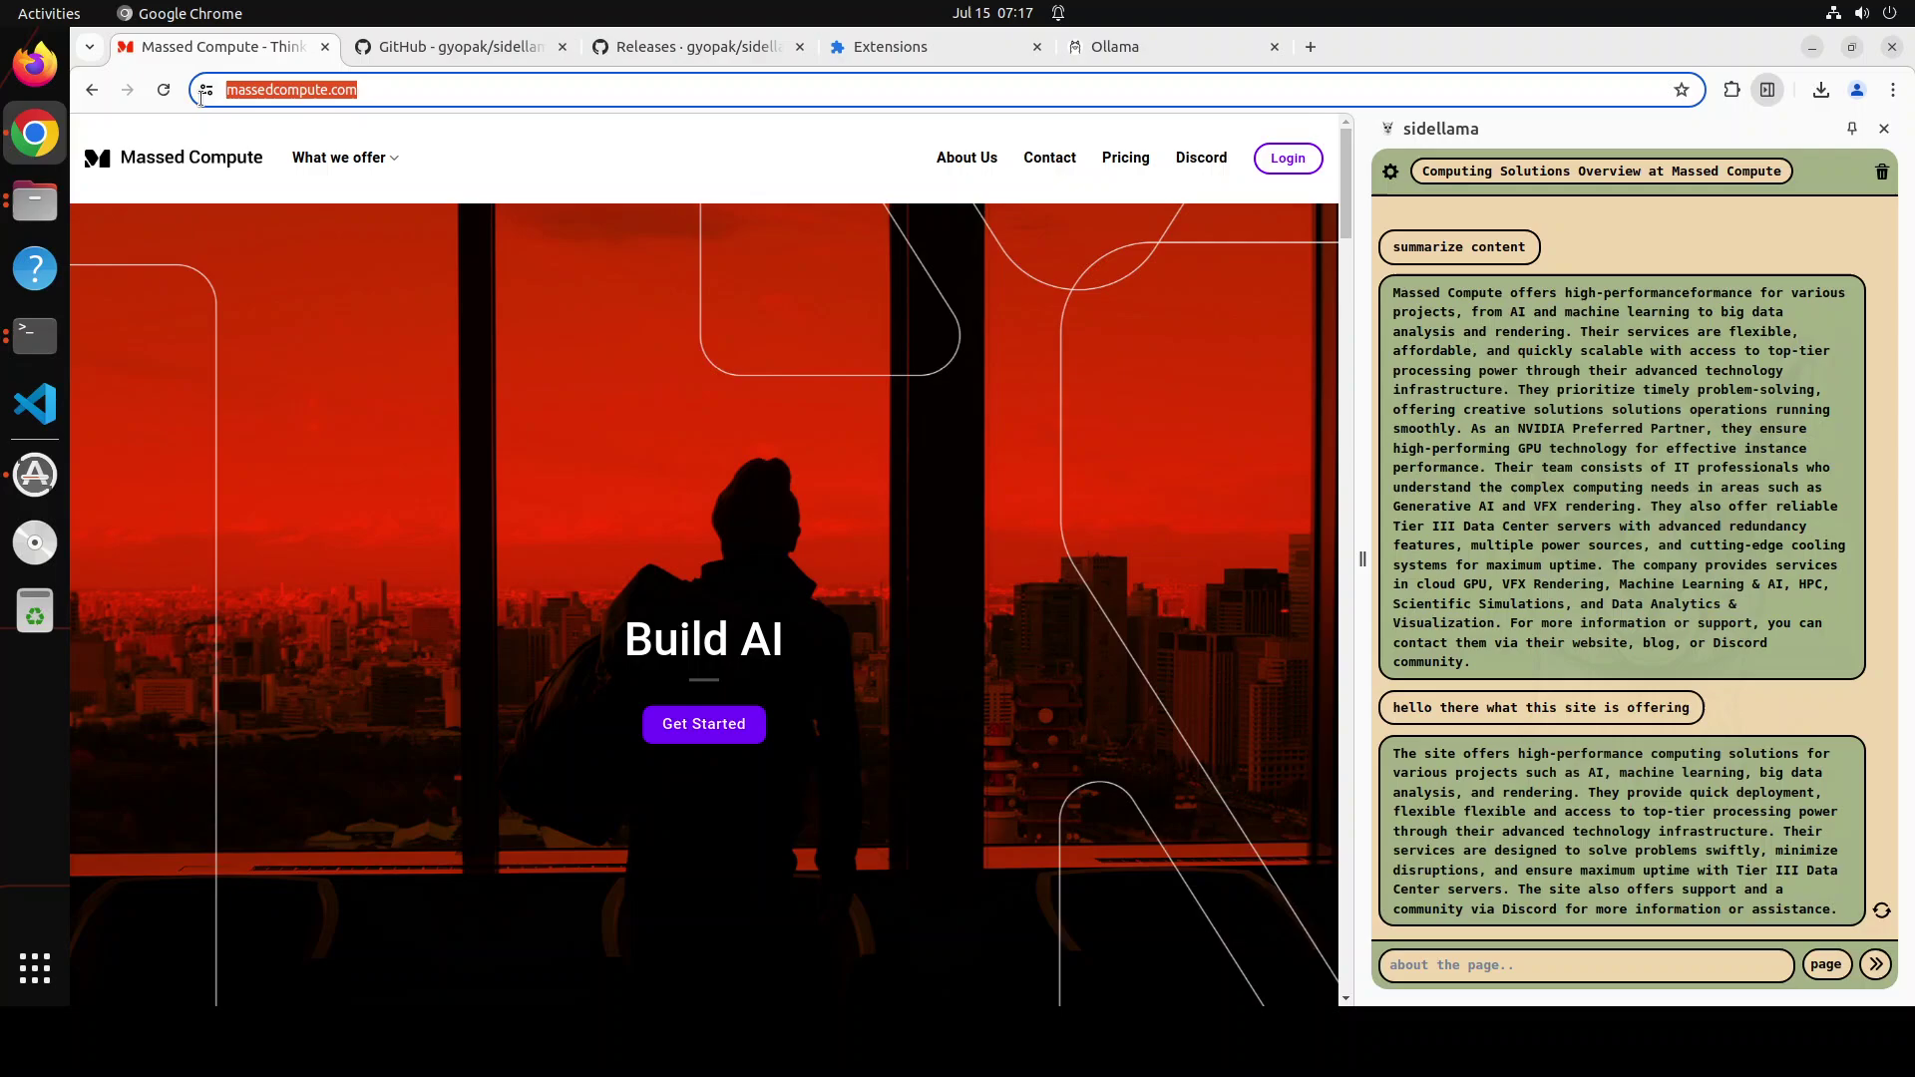
Load the presenter's YouTube channel page (youtube.com/@ plus the channel handle) in this tab.
type("you")
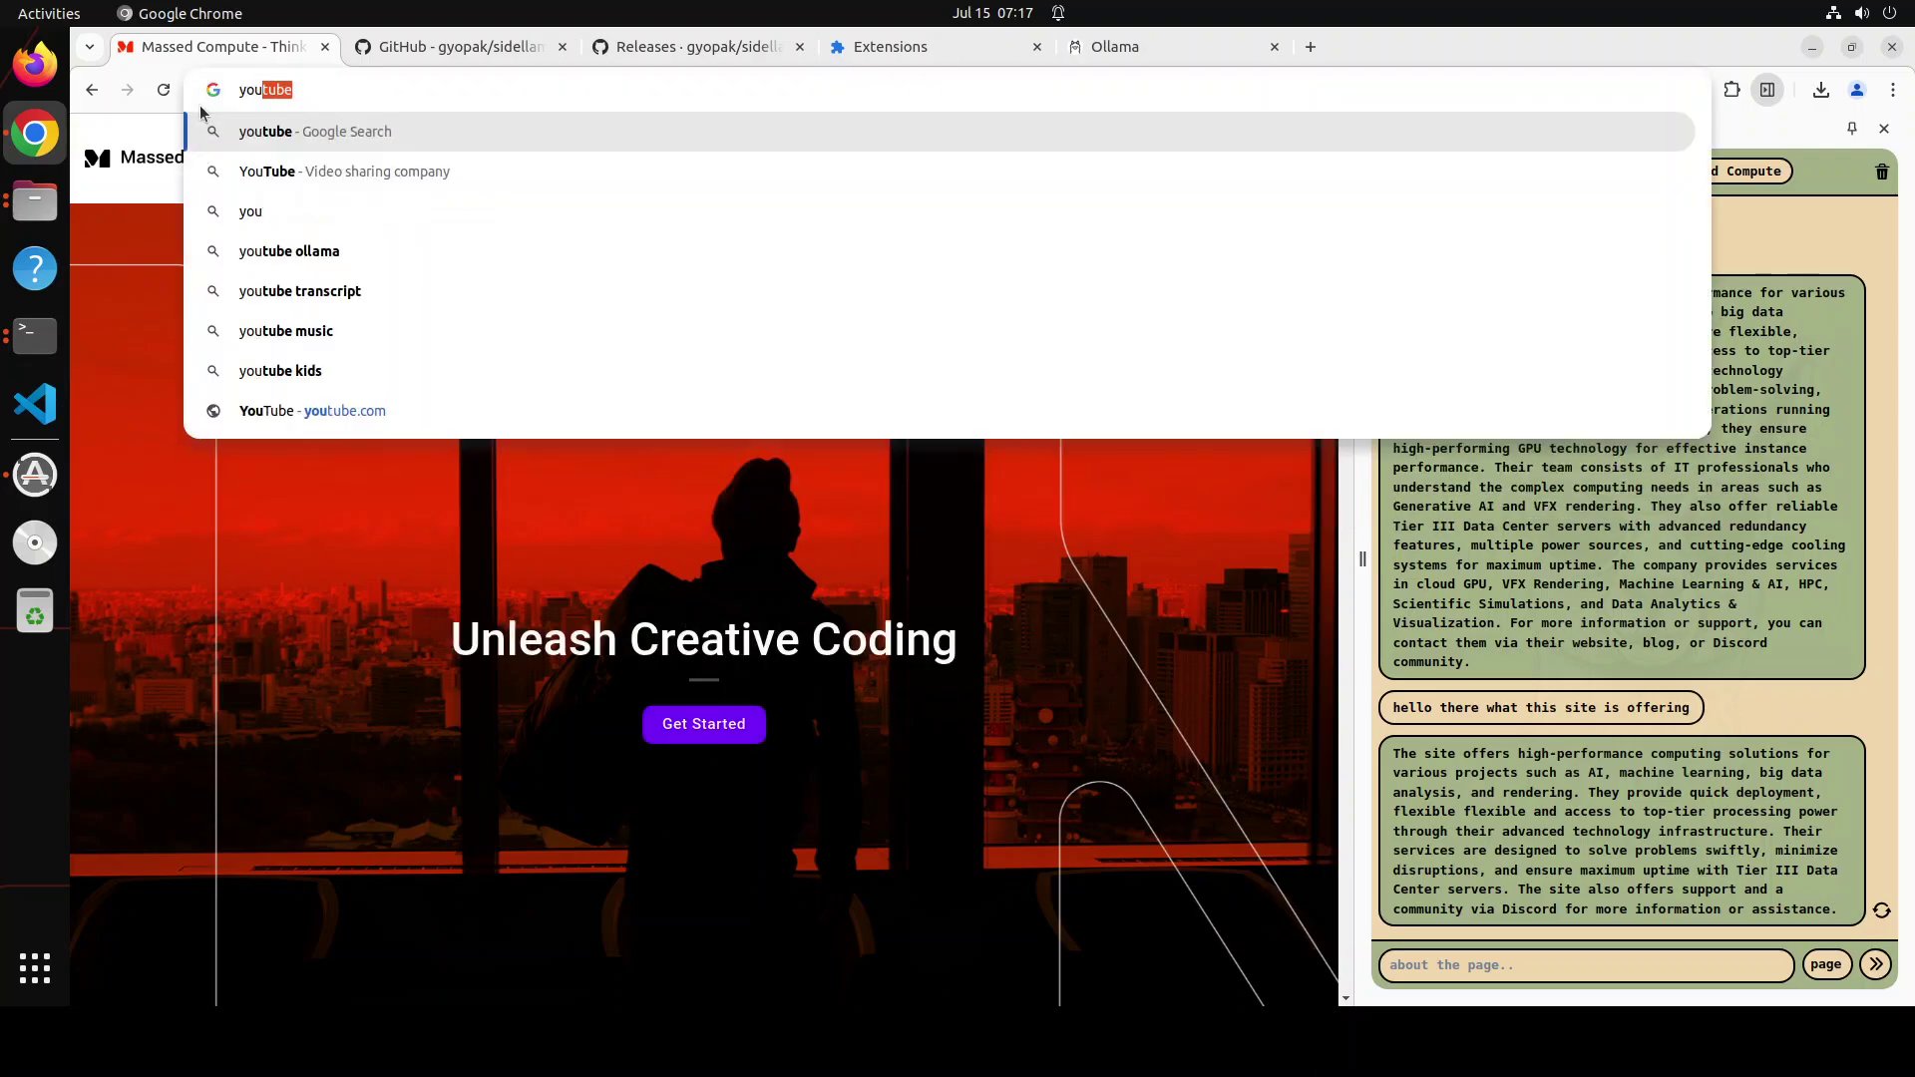
type("tube.com")
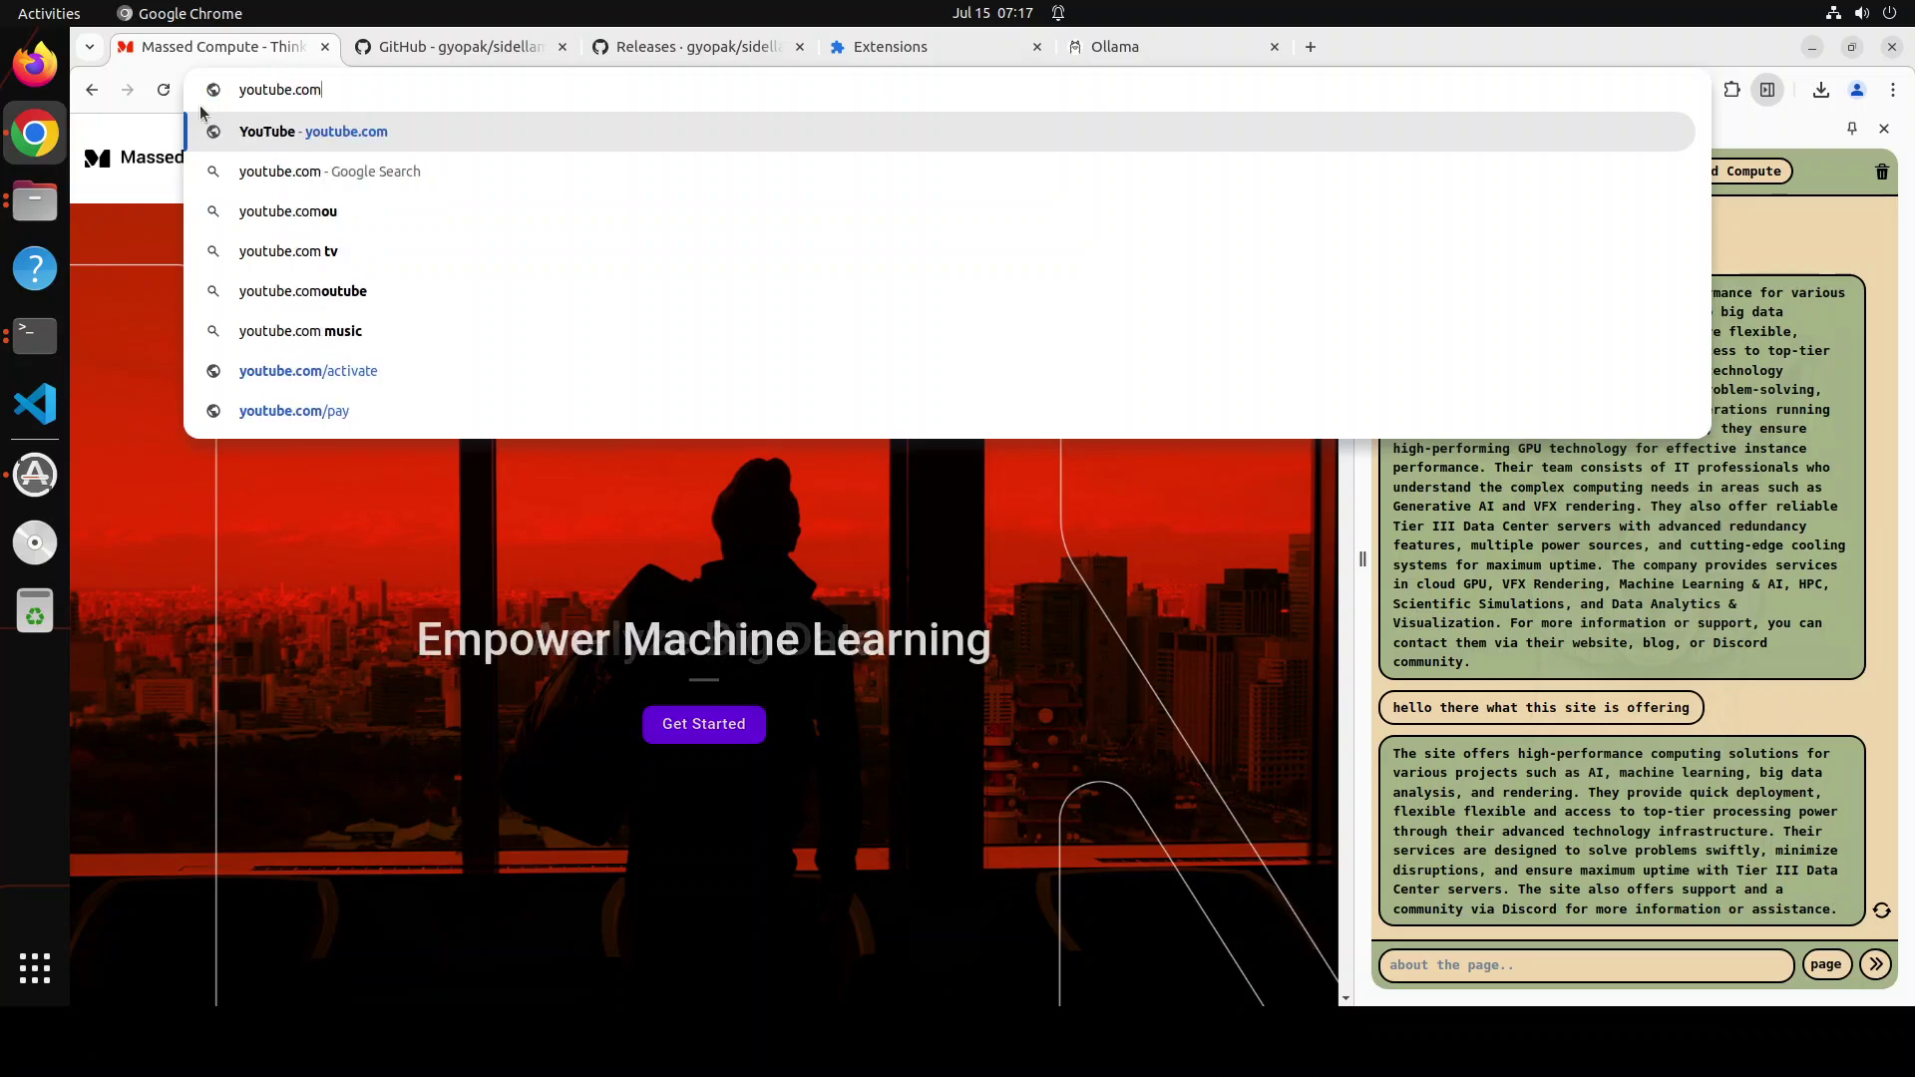
type("/")
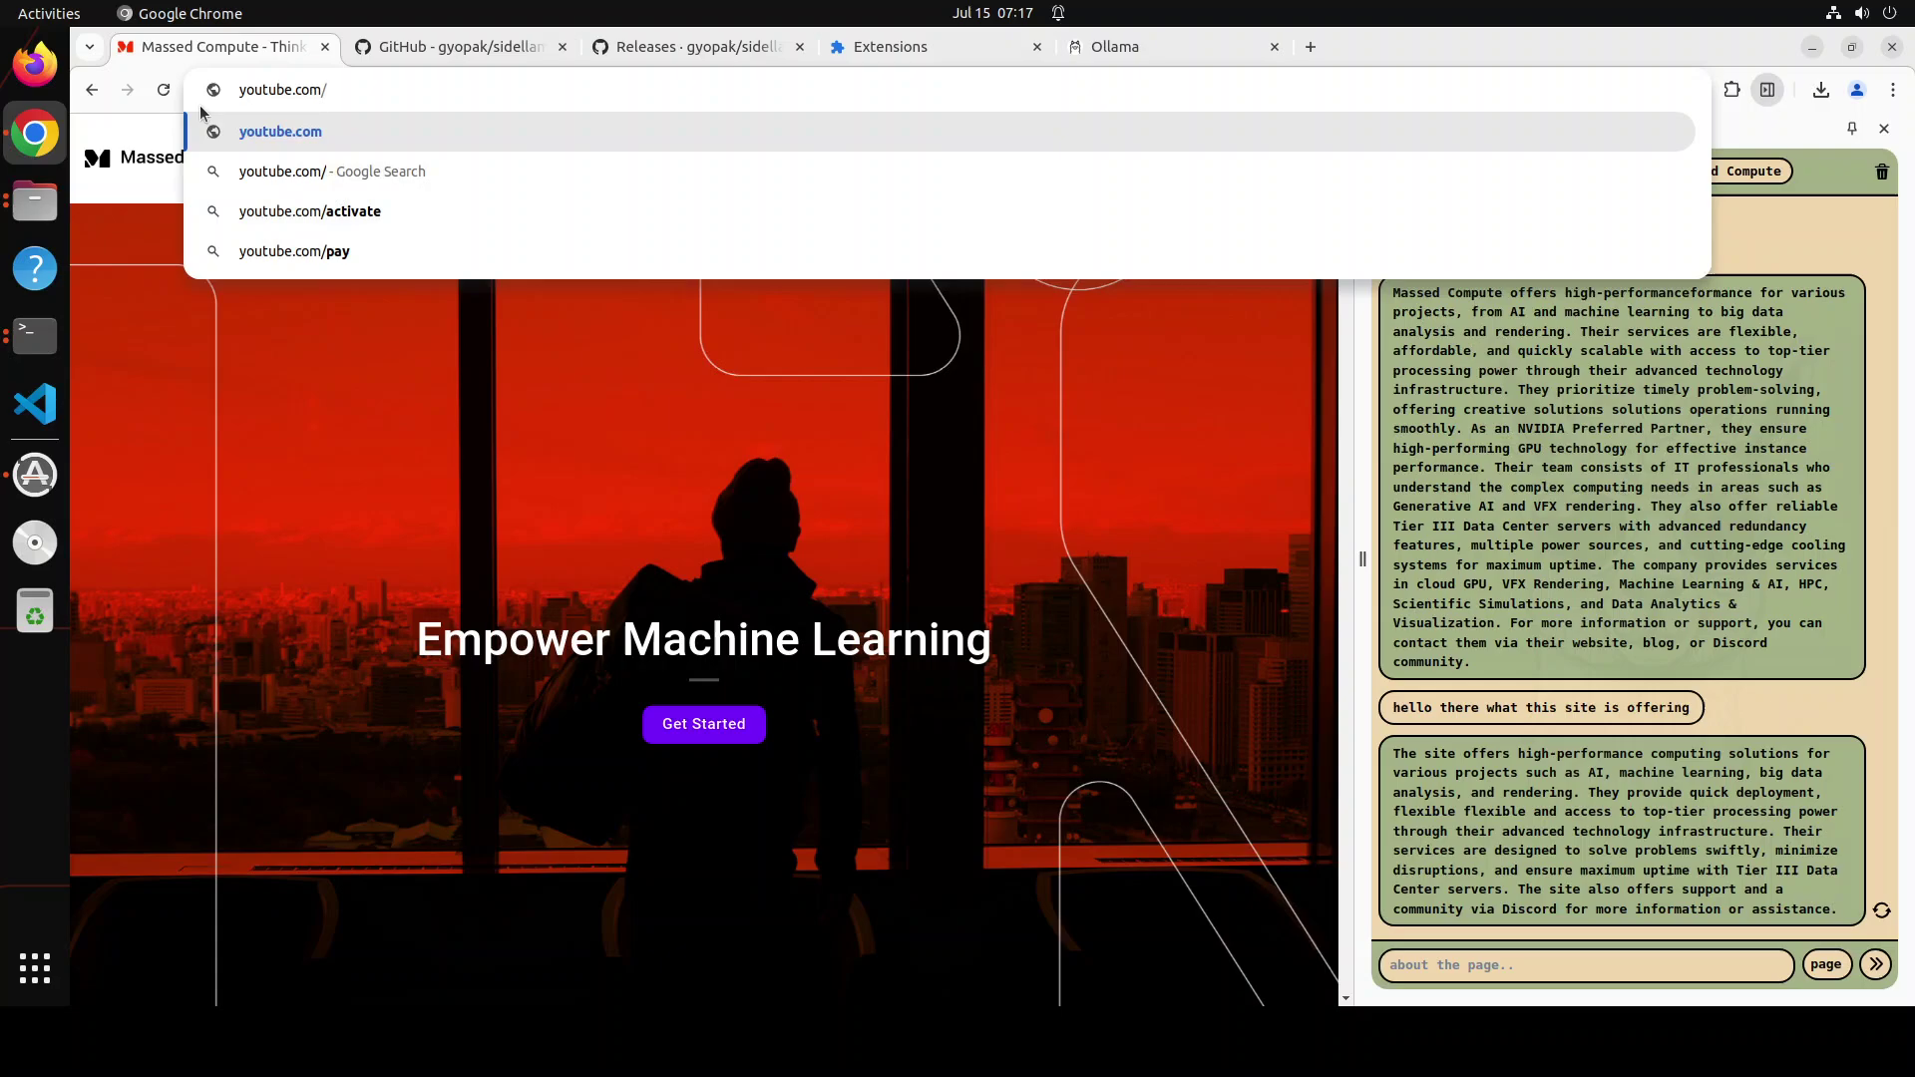
type("#")
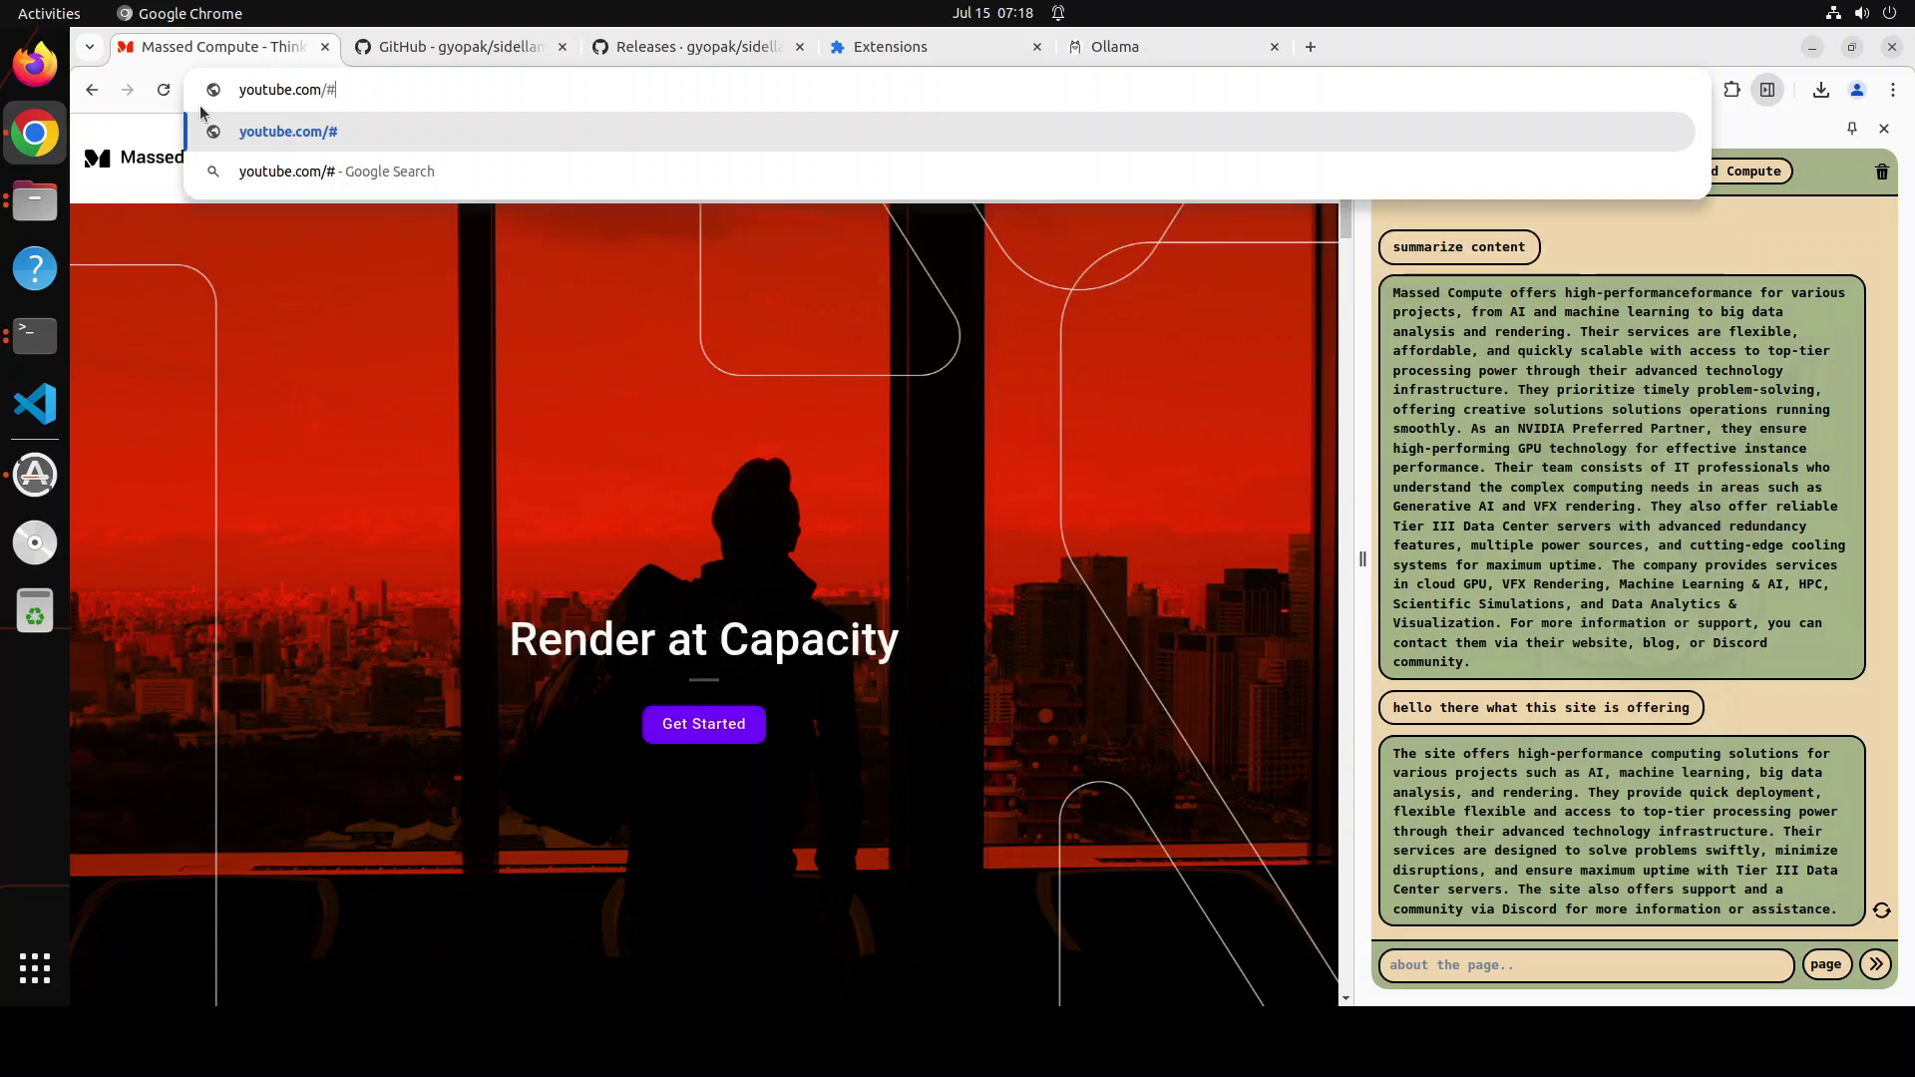
key("BackSpace")
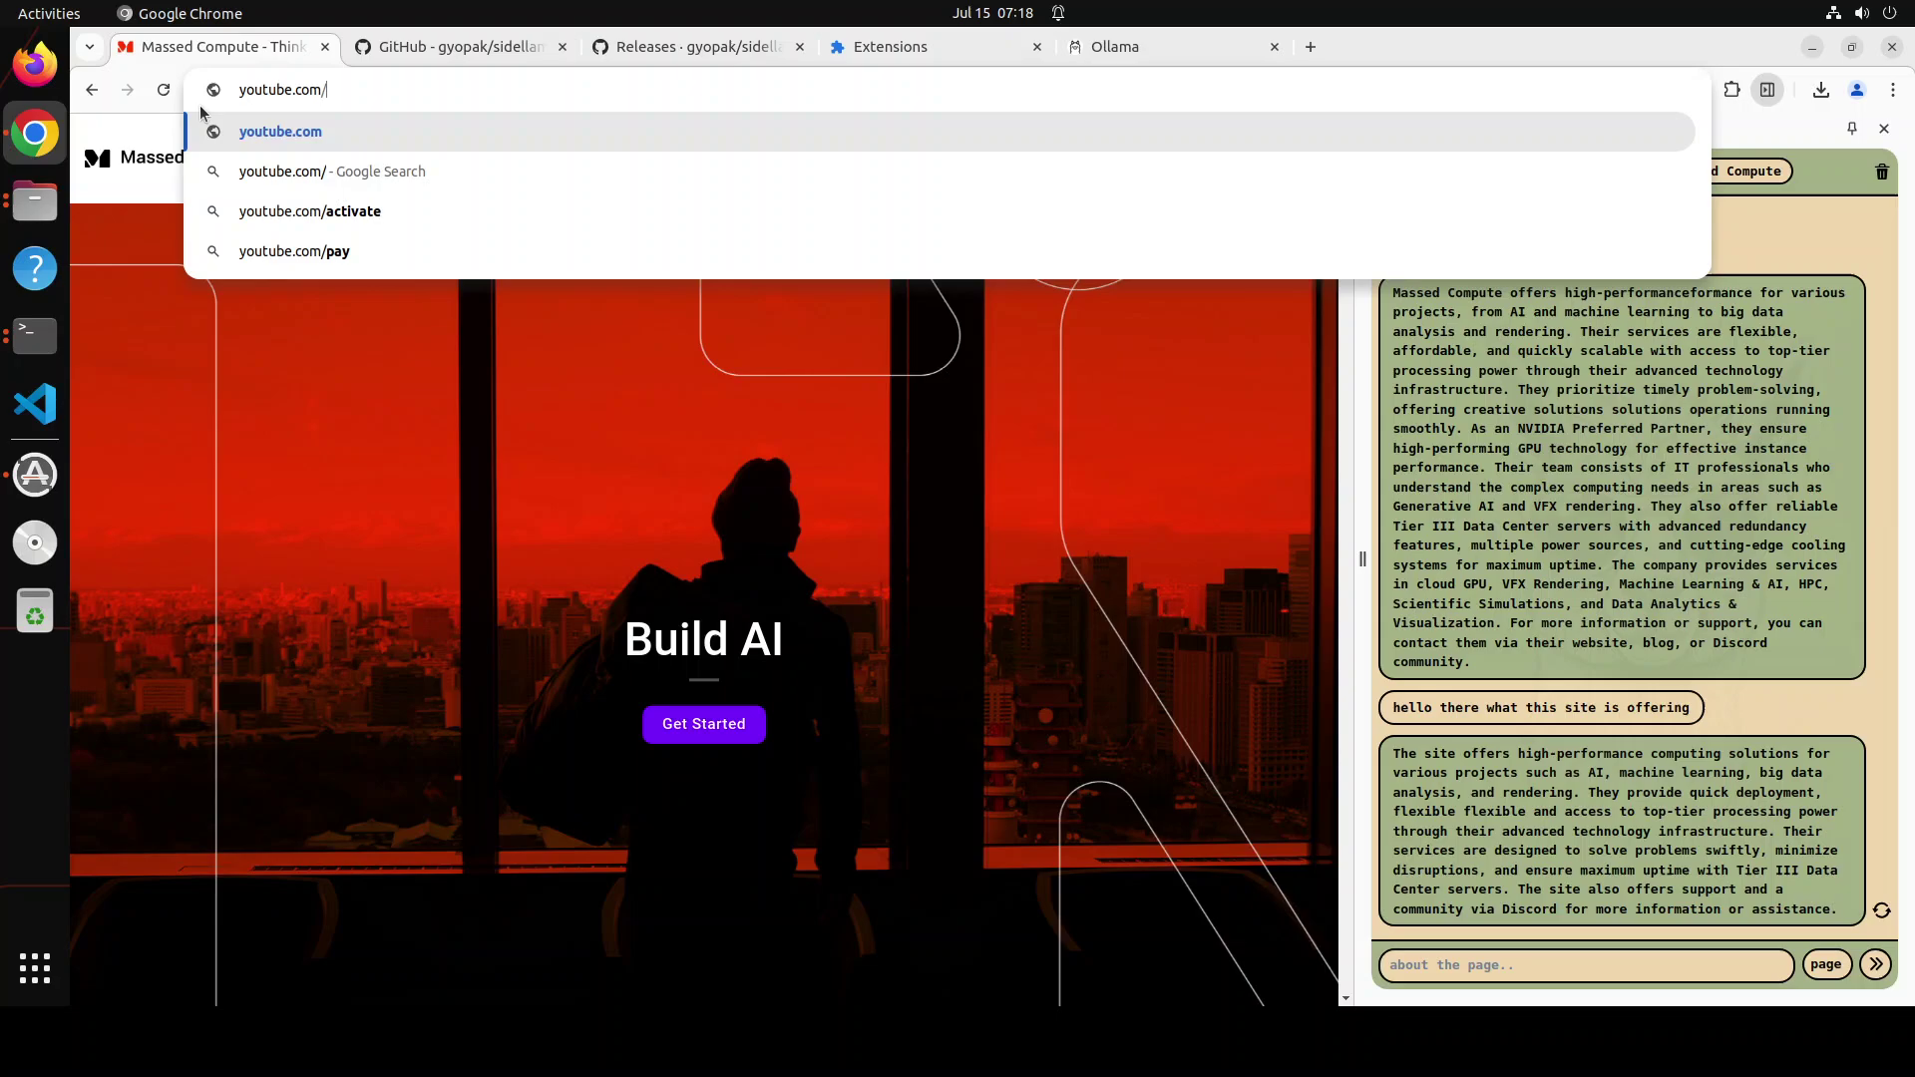
type("@")
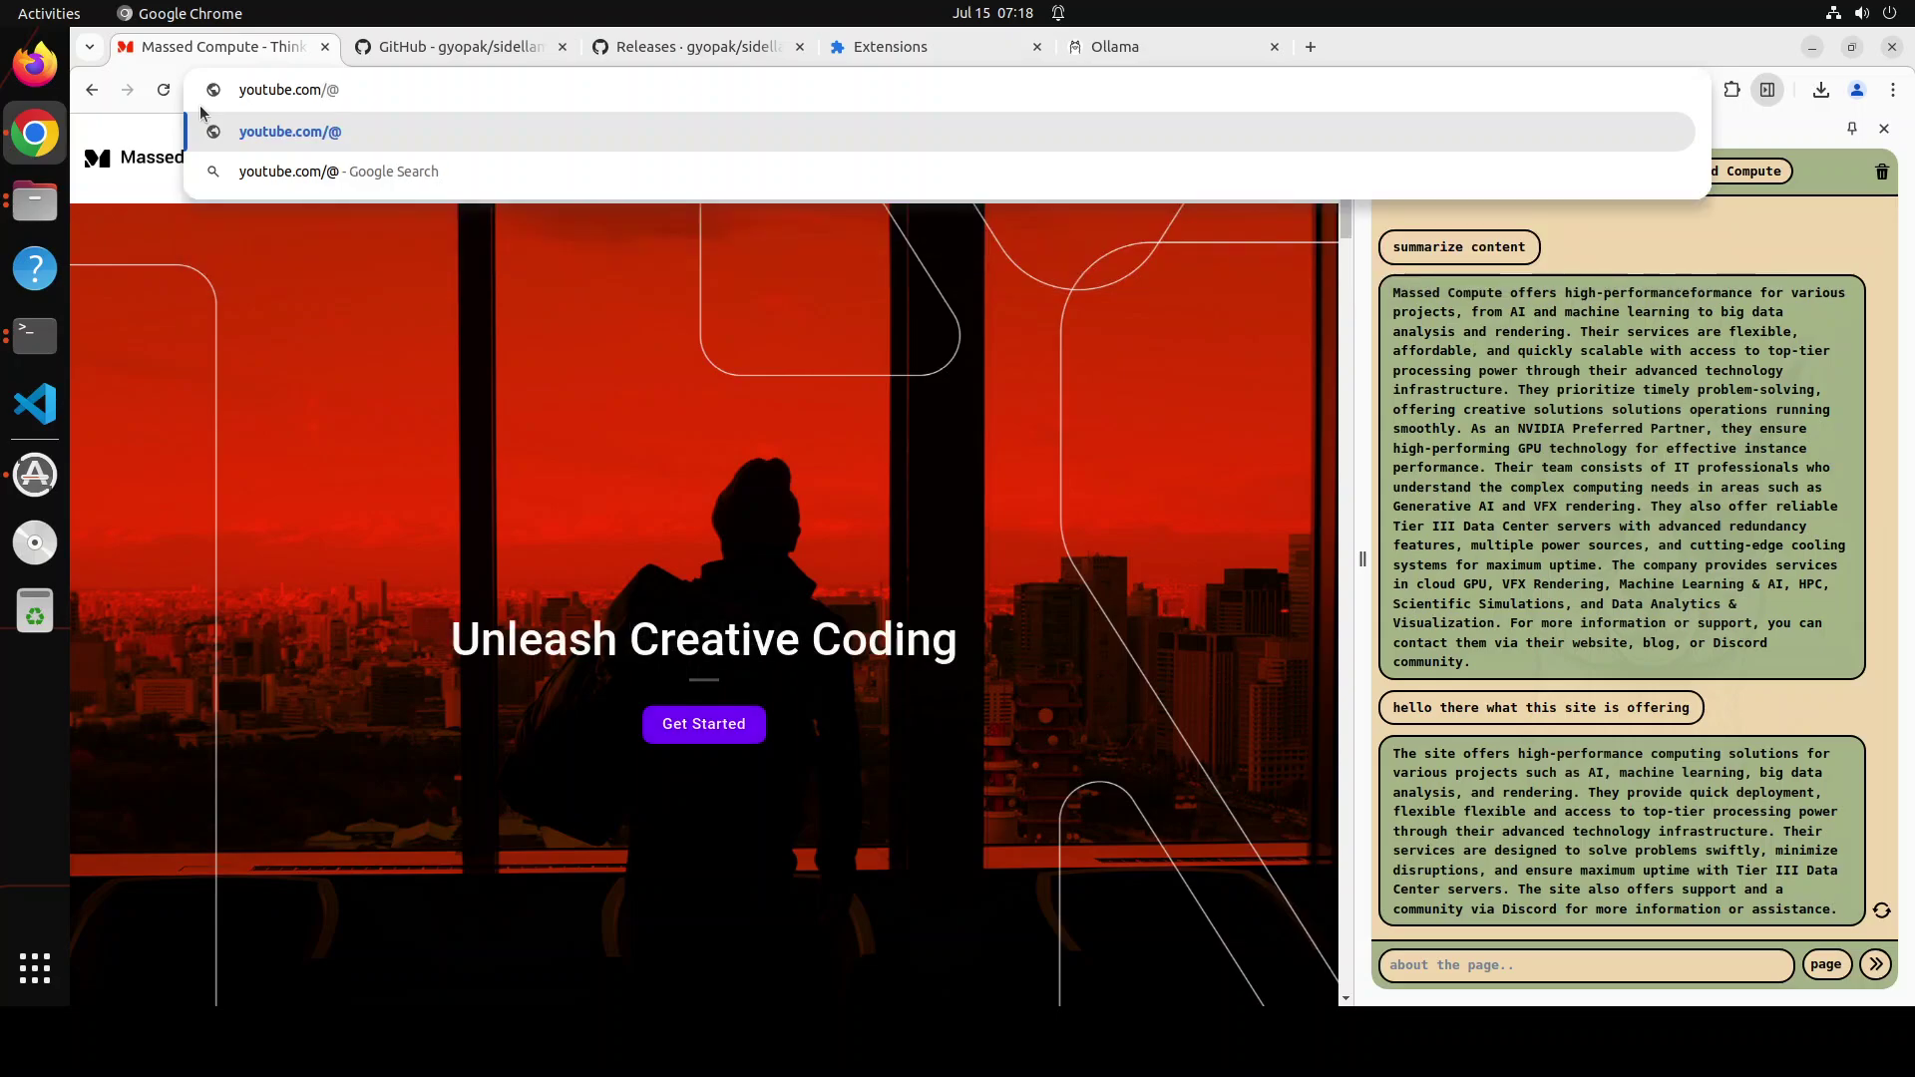
type("fahdmirza")
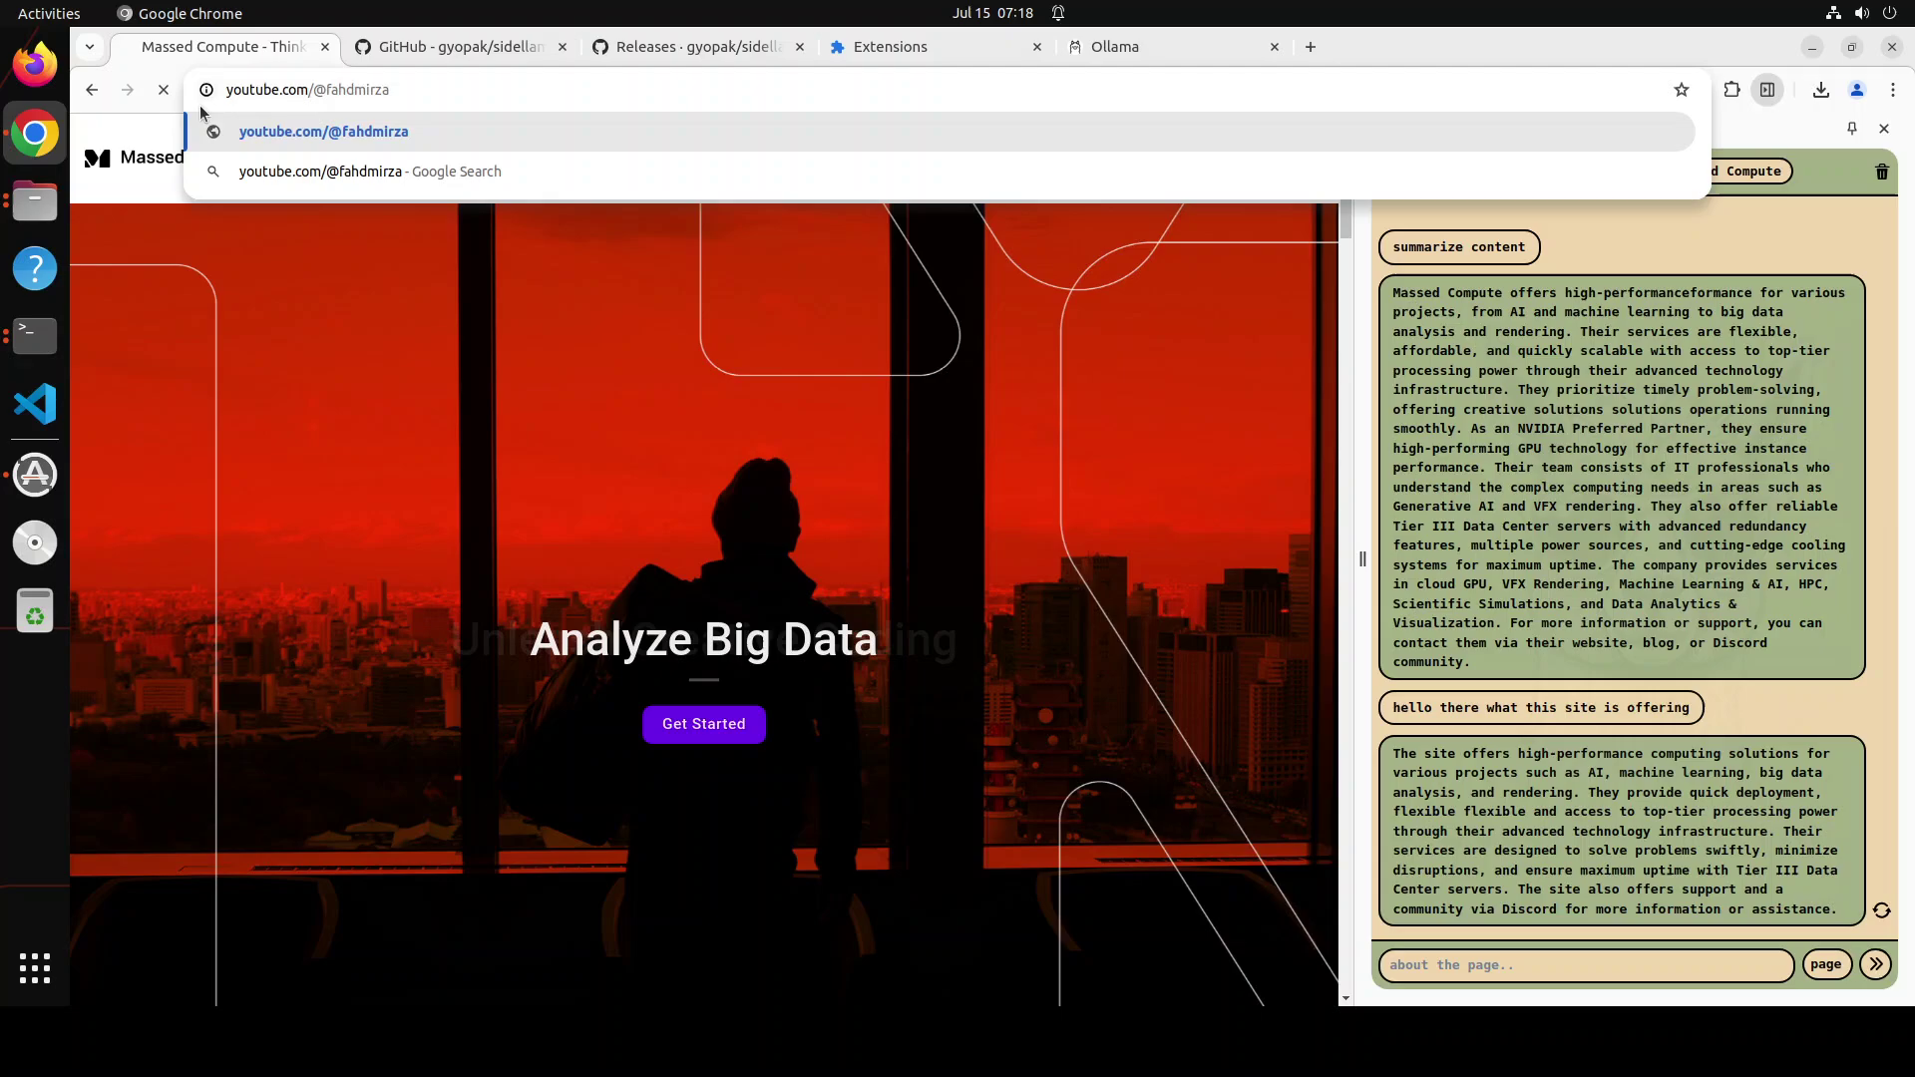
key("Return")
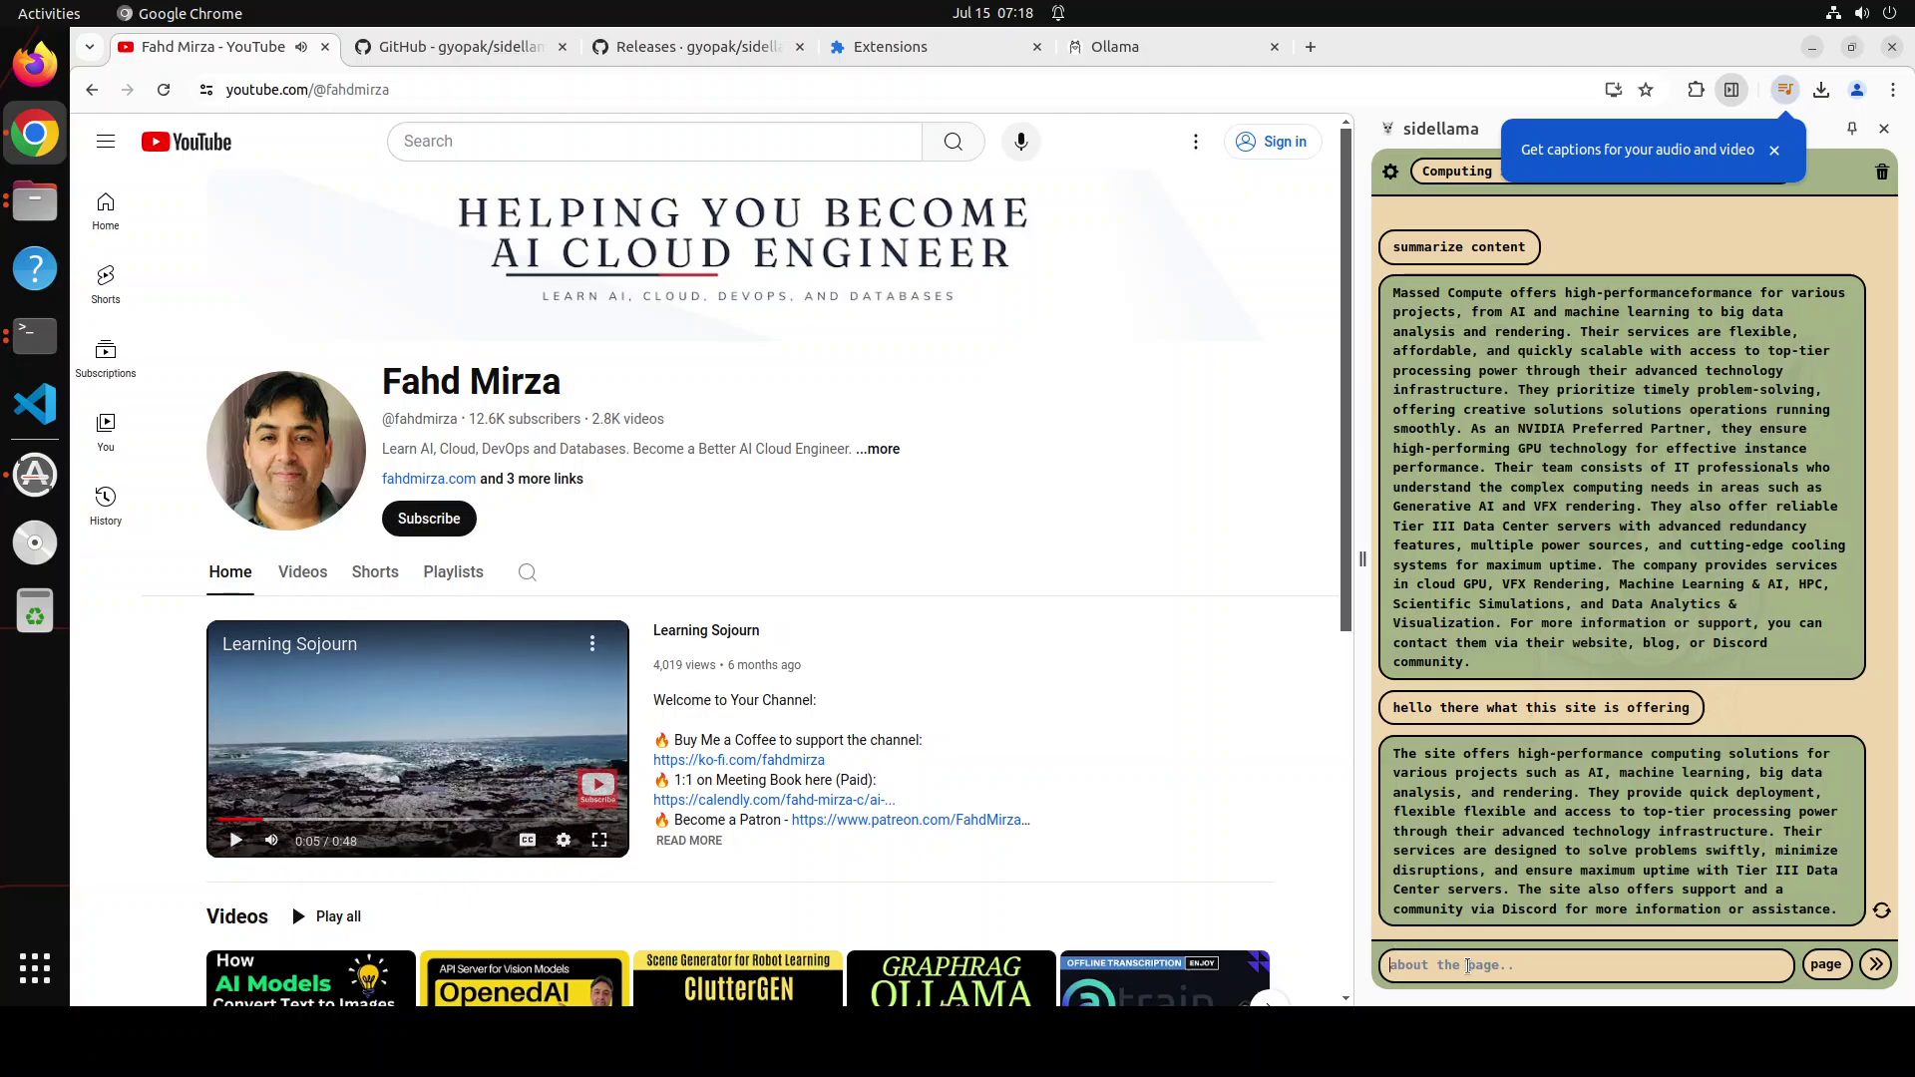
Ask 'what is this website', then reopen sidellama and have it summarize the channel page.
type("what is this website")
key("Return")
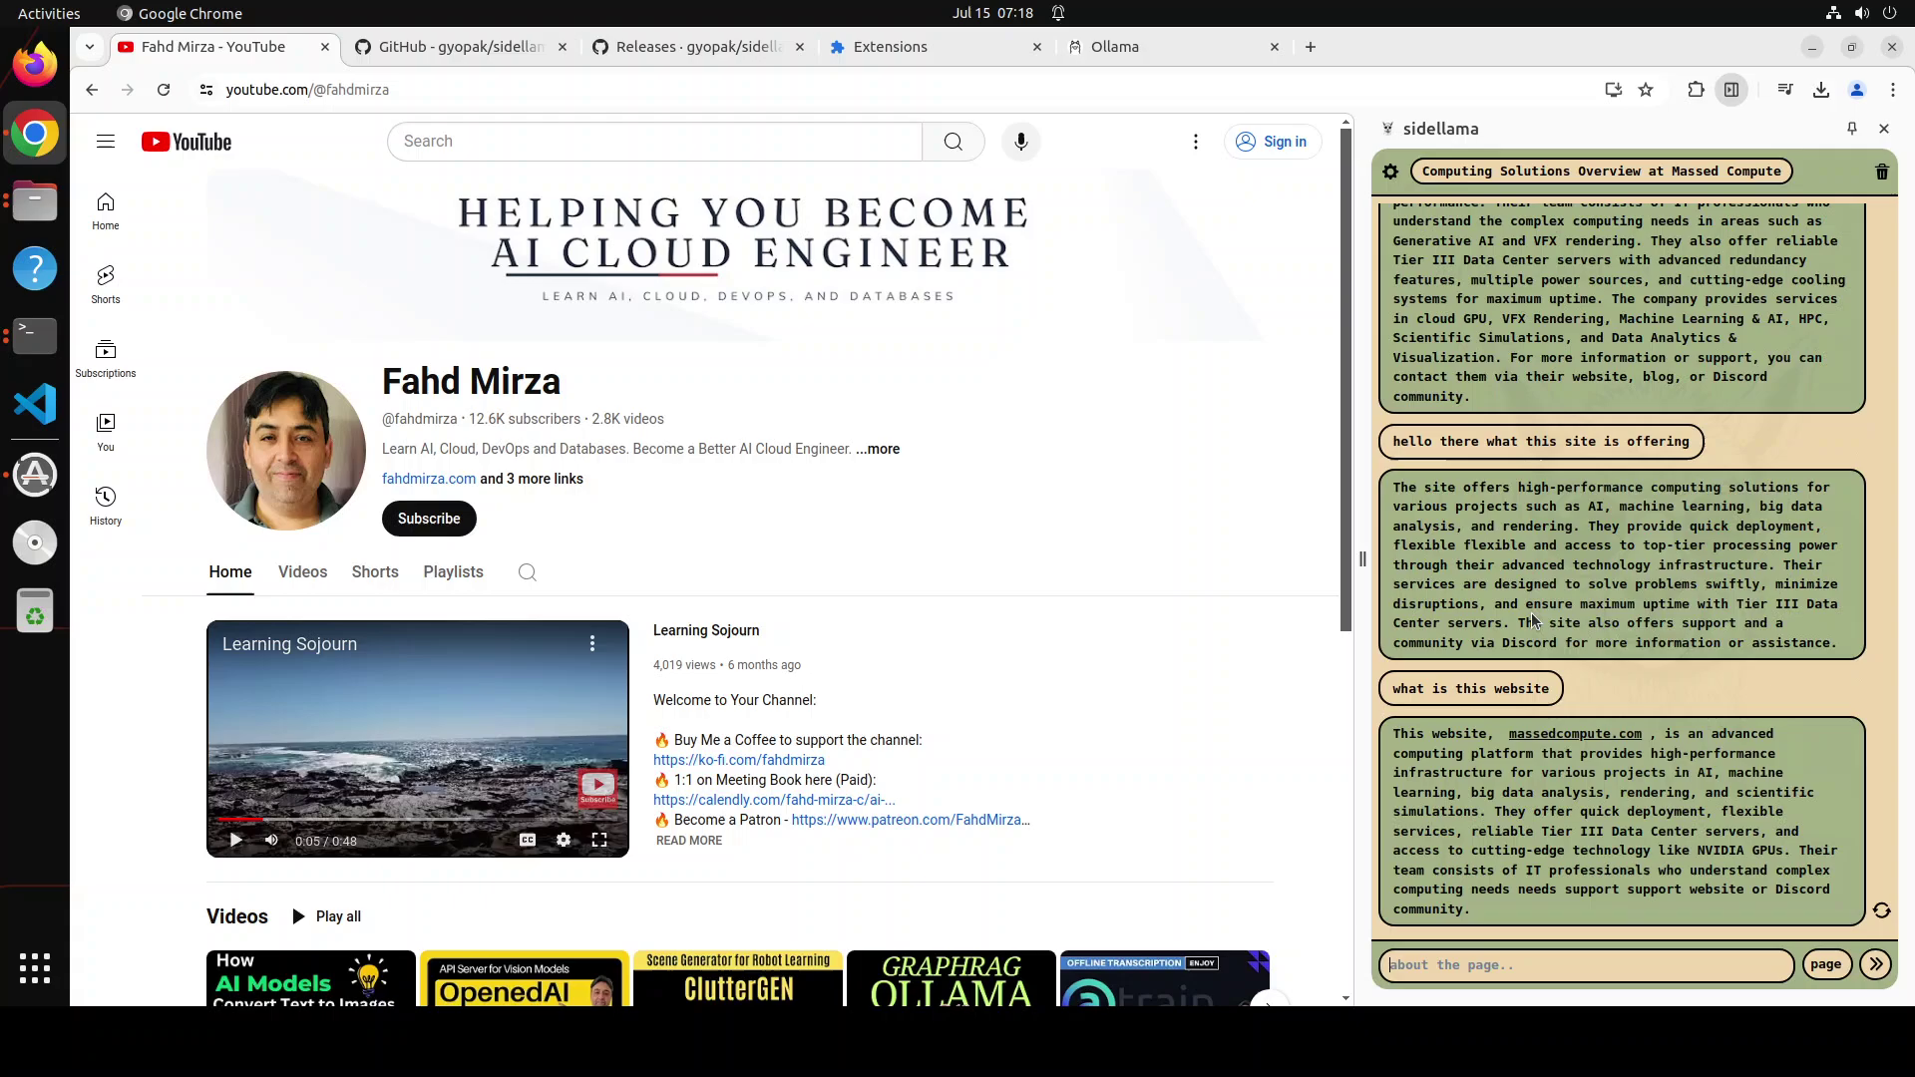
left_click(1884, 129)
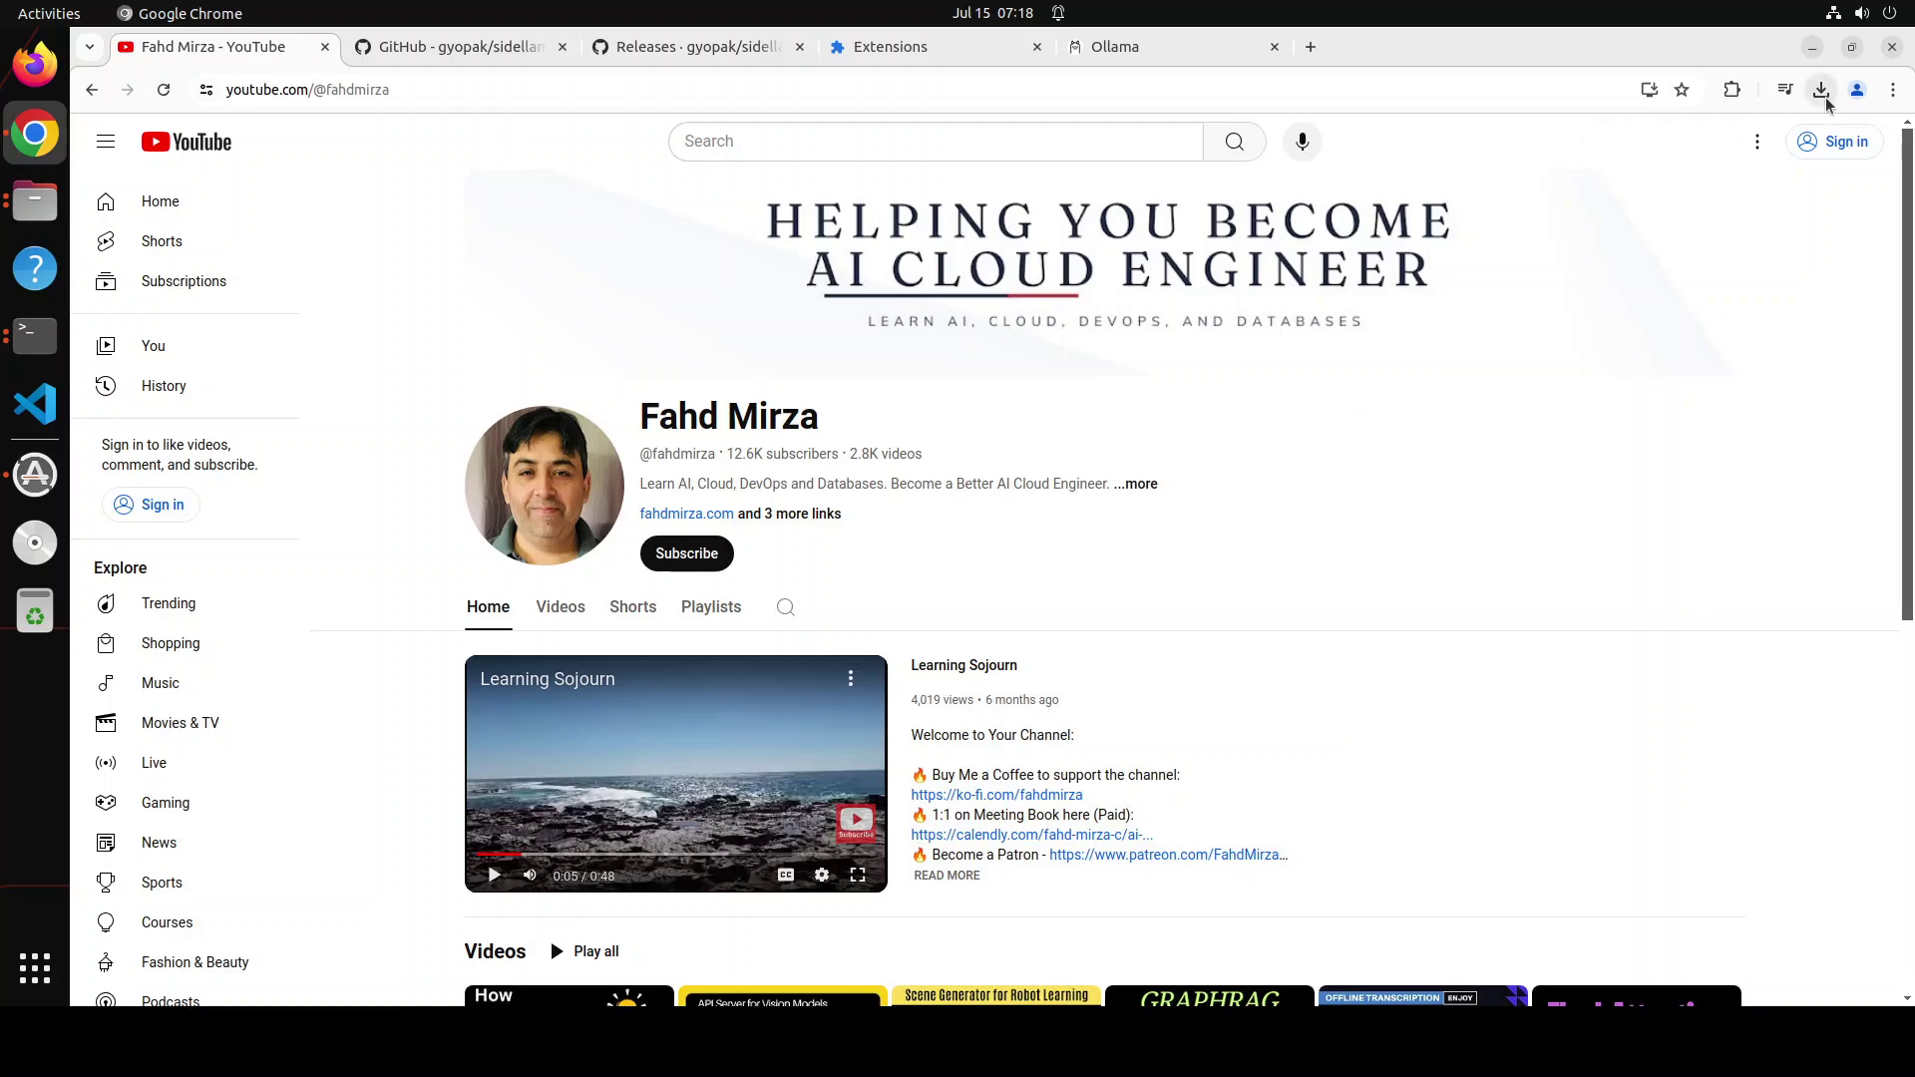
left_click(1732, 89)
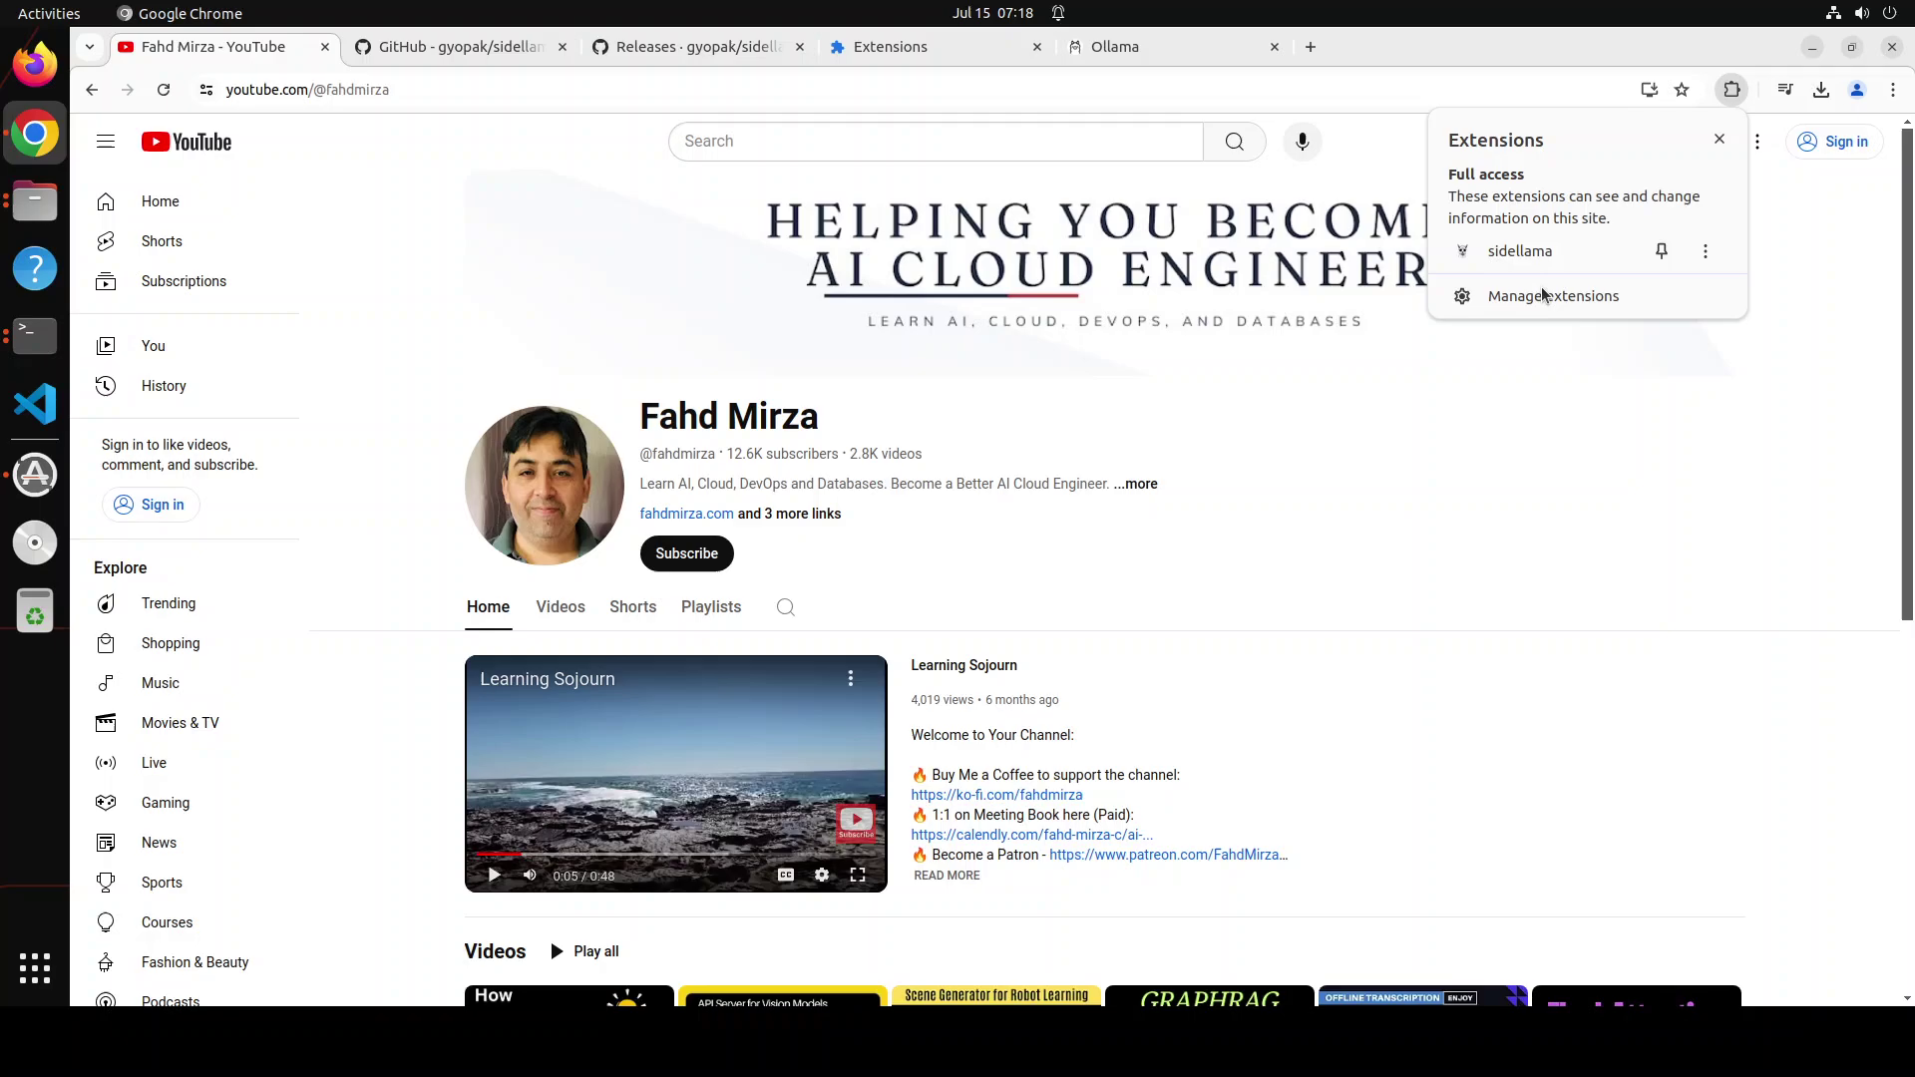
left_click(1524, 253)
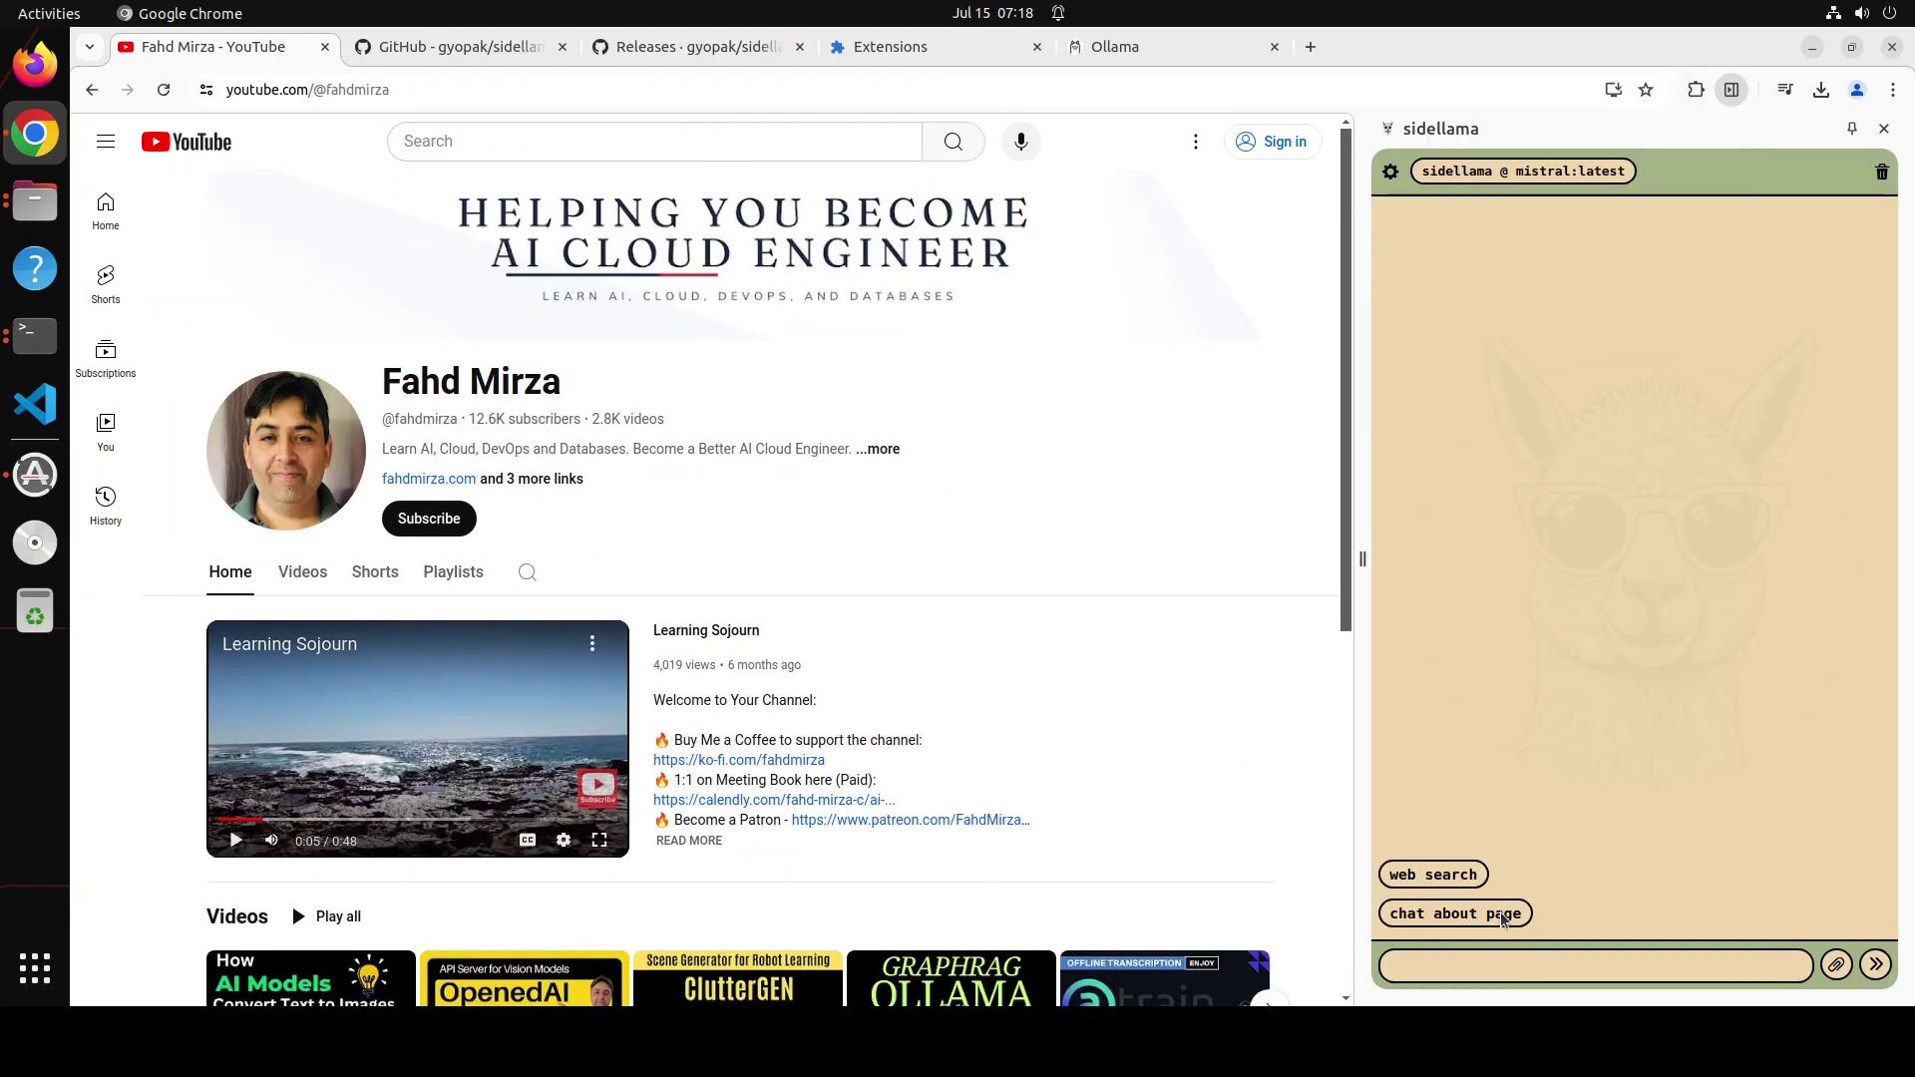
left_click(1501, 916)
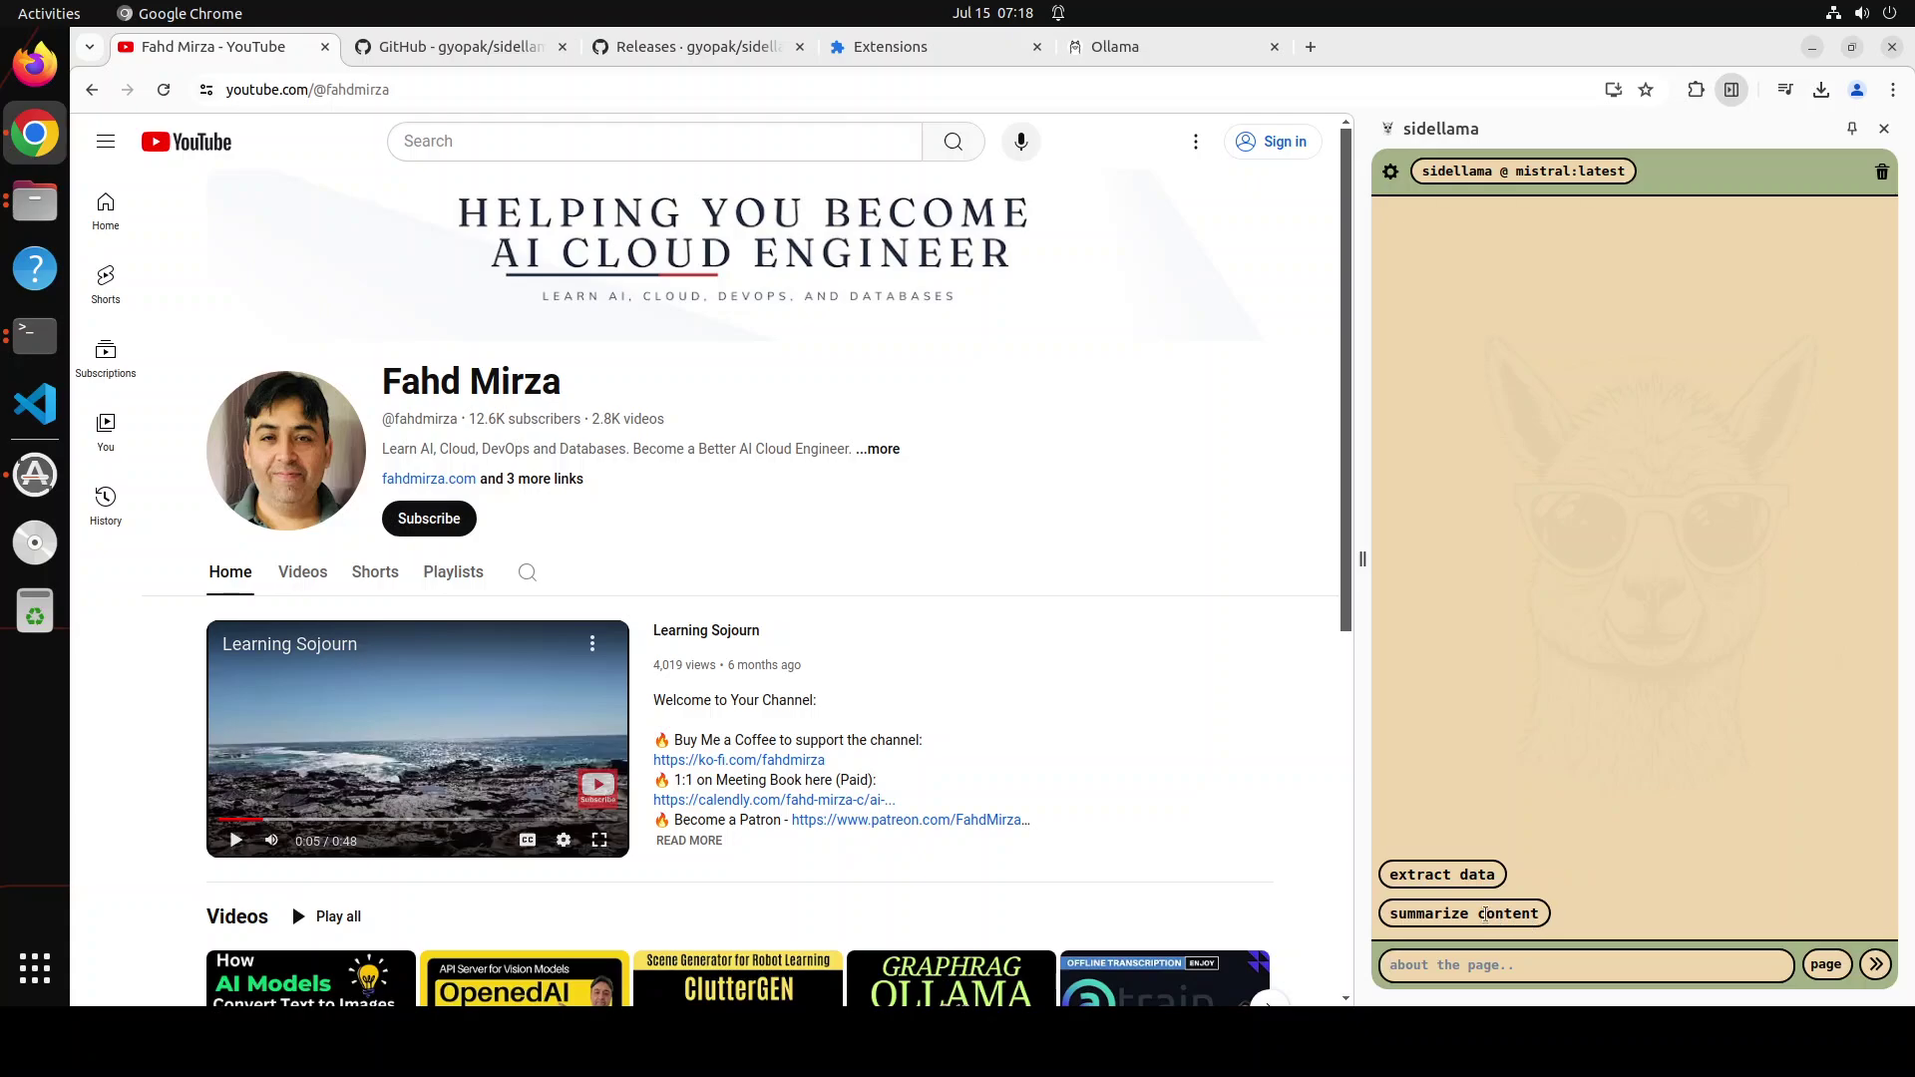
left_click(1485, 915)
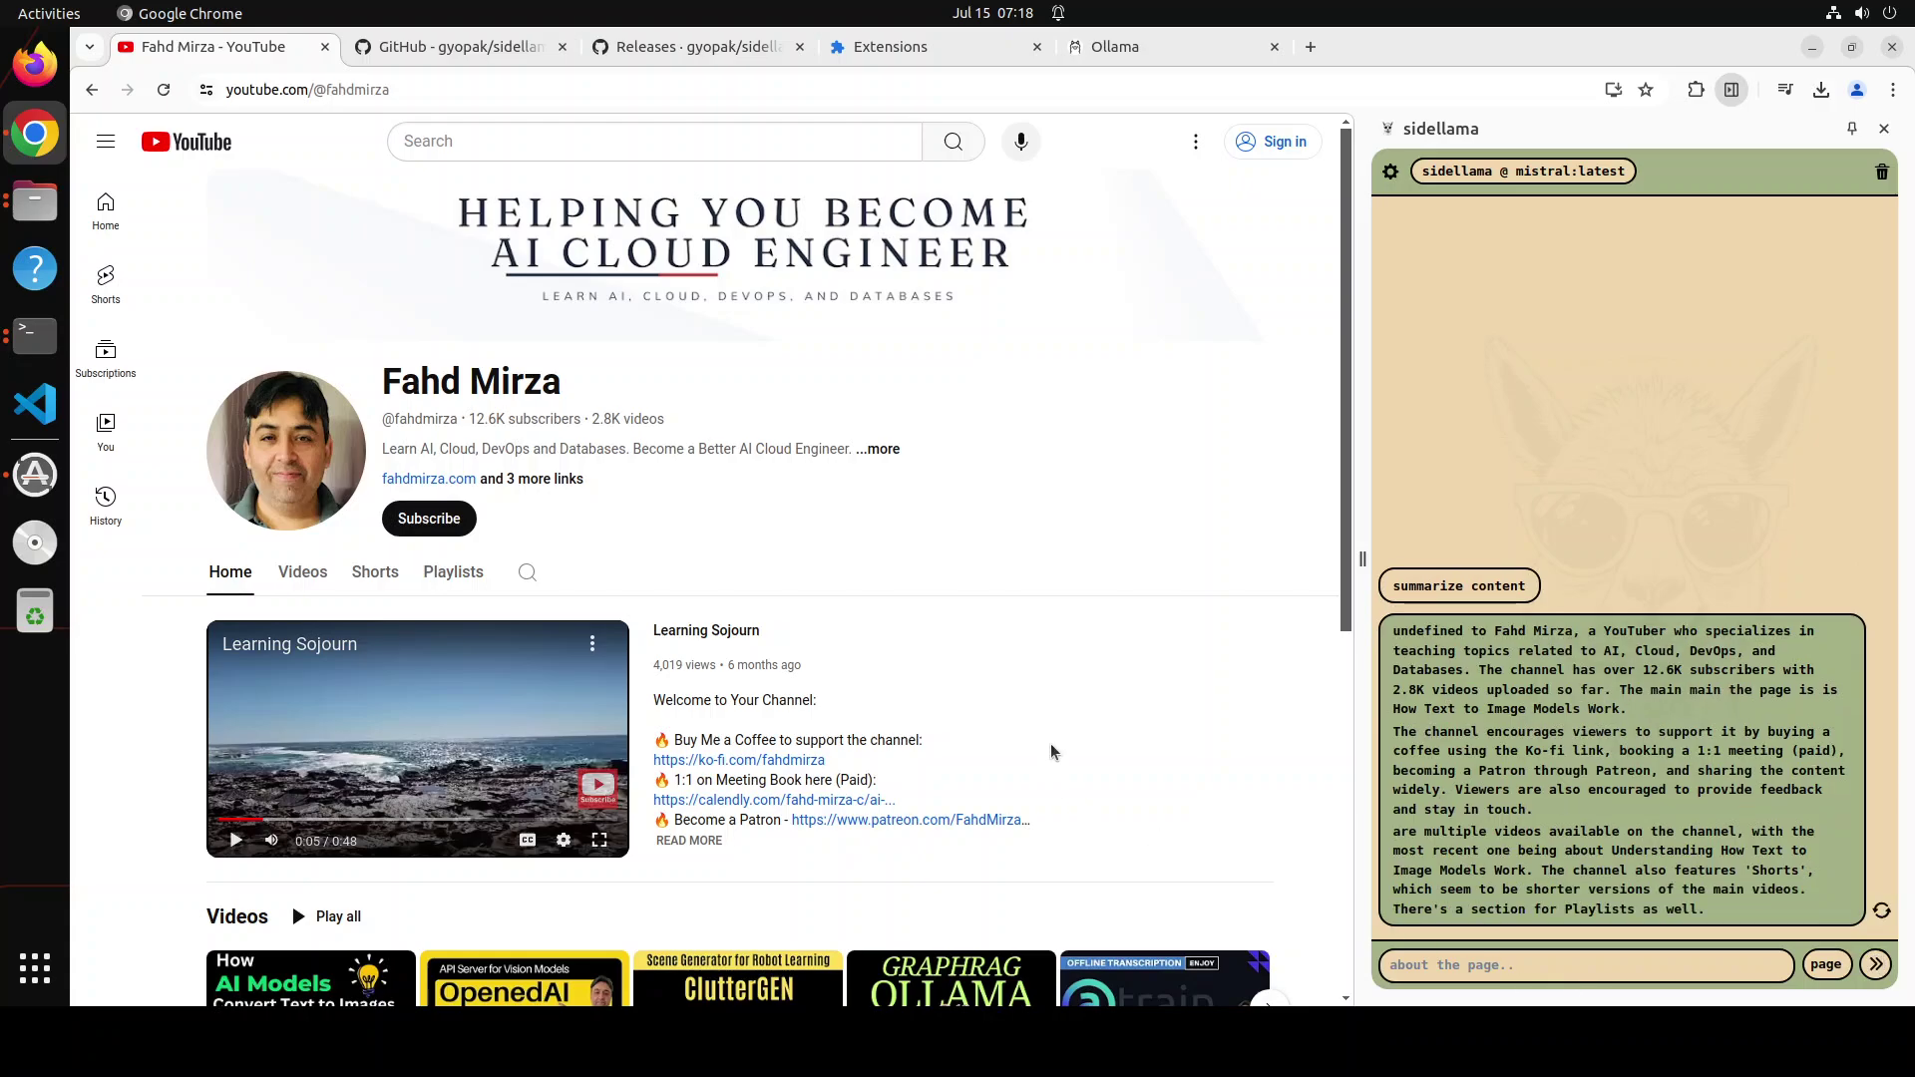
Ask sidellama who the channel's creator is, naming the creator in the question.
scroll(1050, 735, "down", 2)
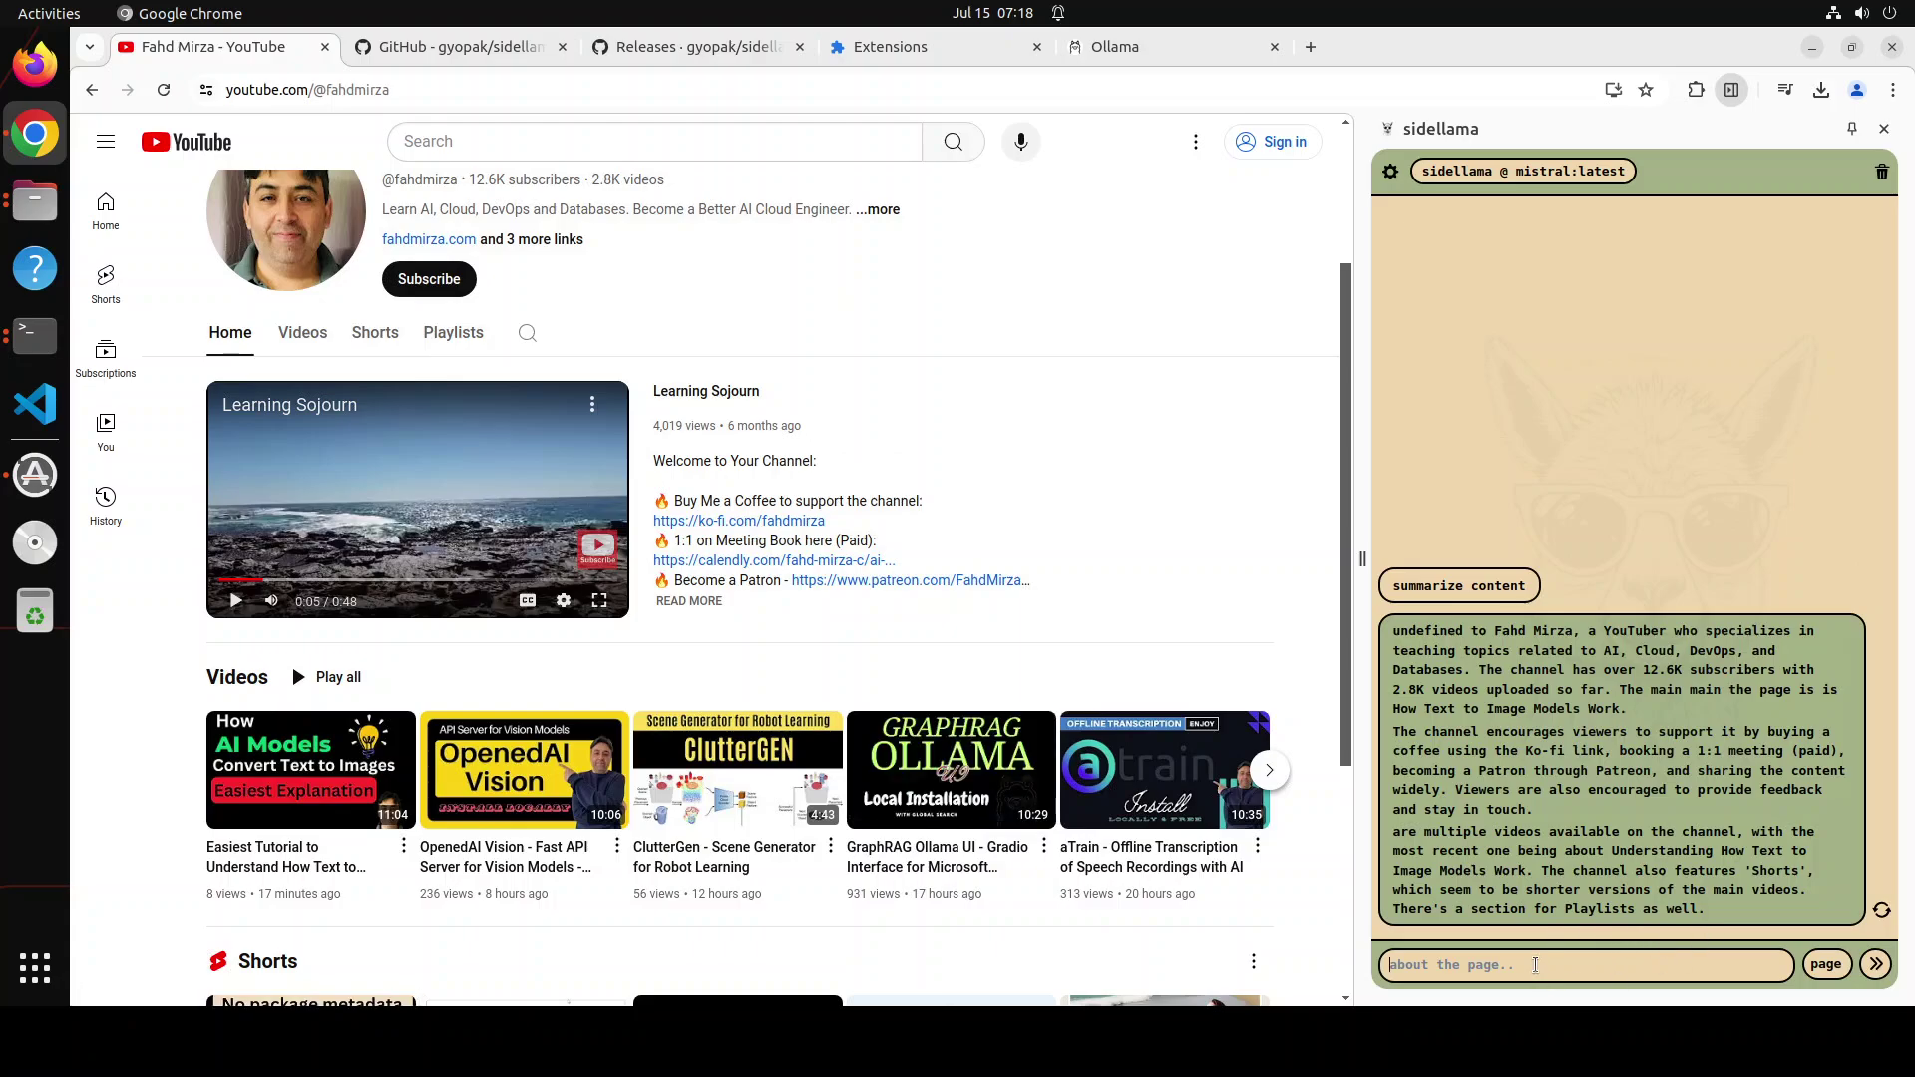
type("who is ")
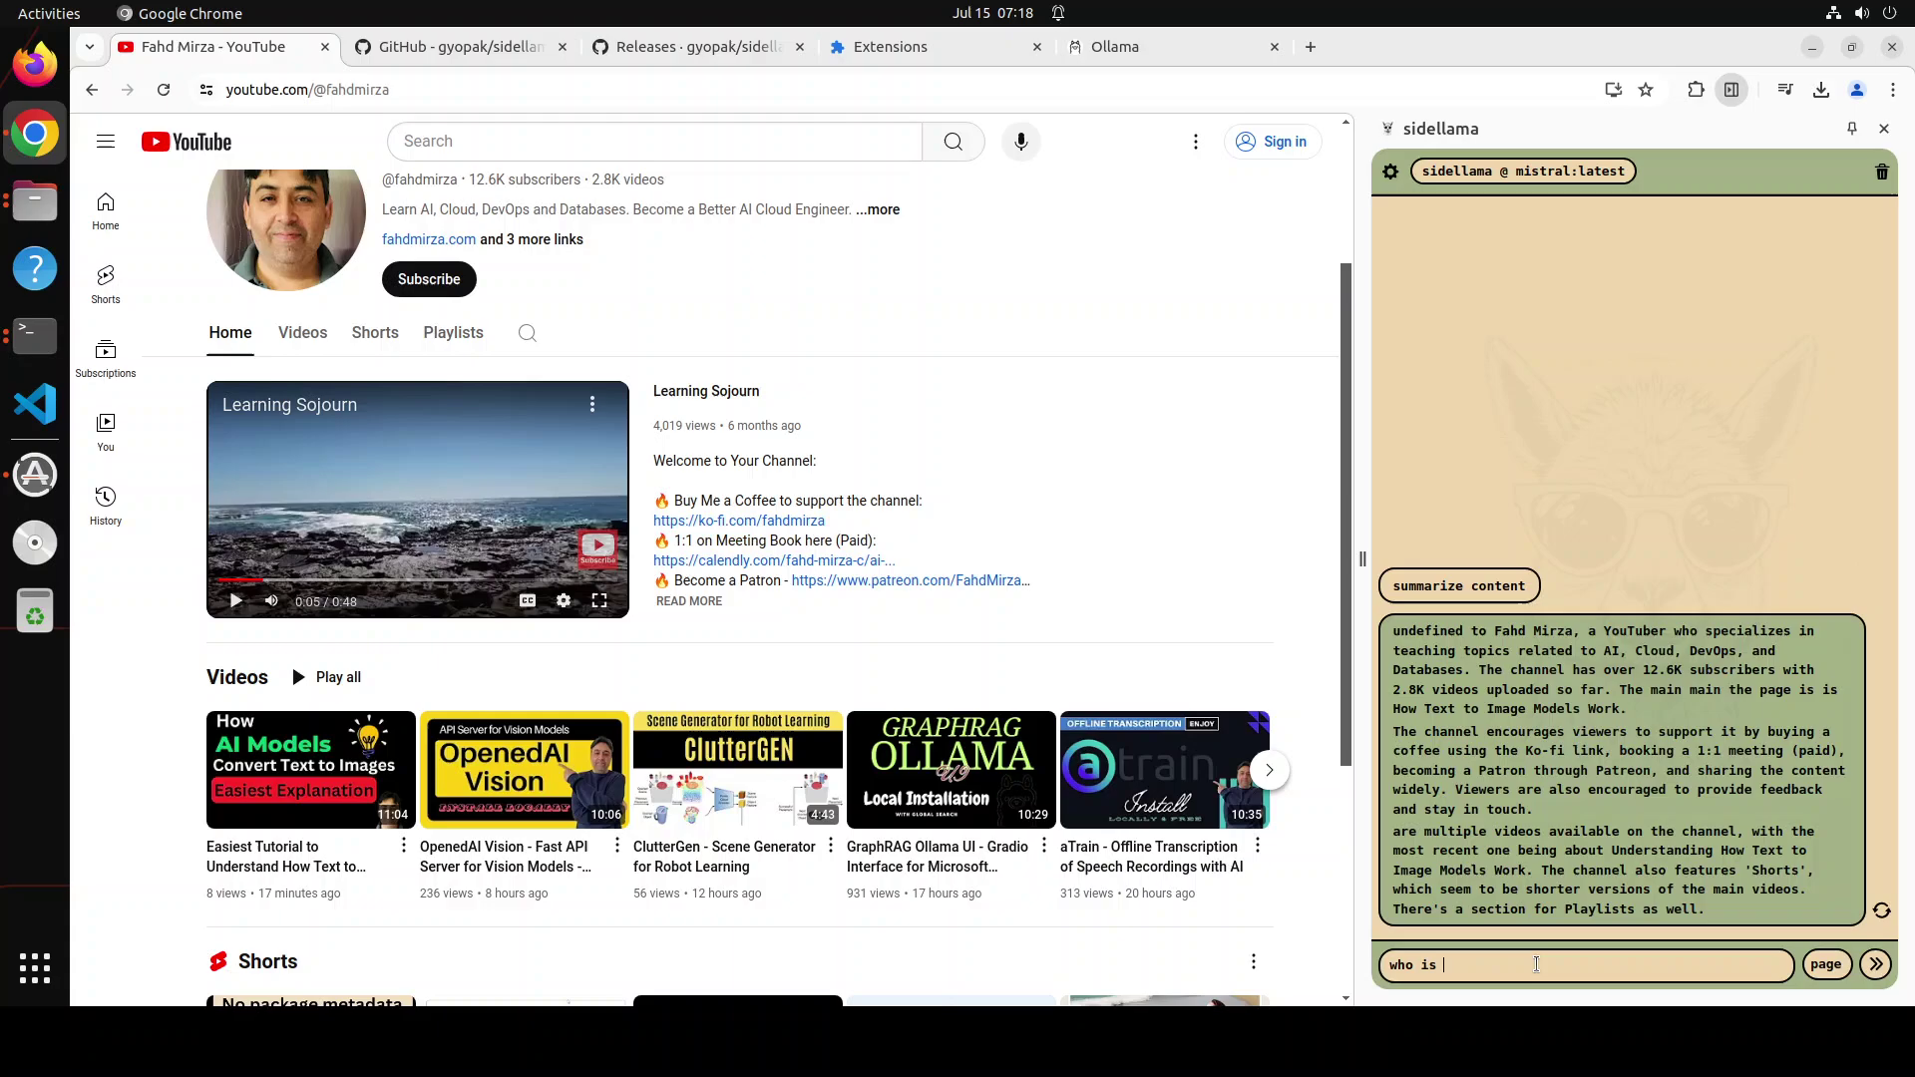
type("Fahd Mirza")
key("Return")
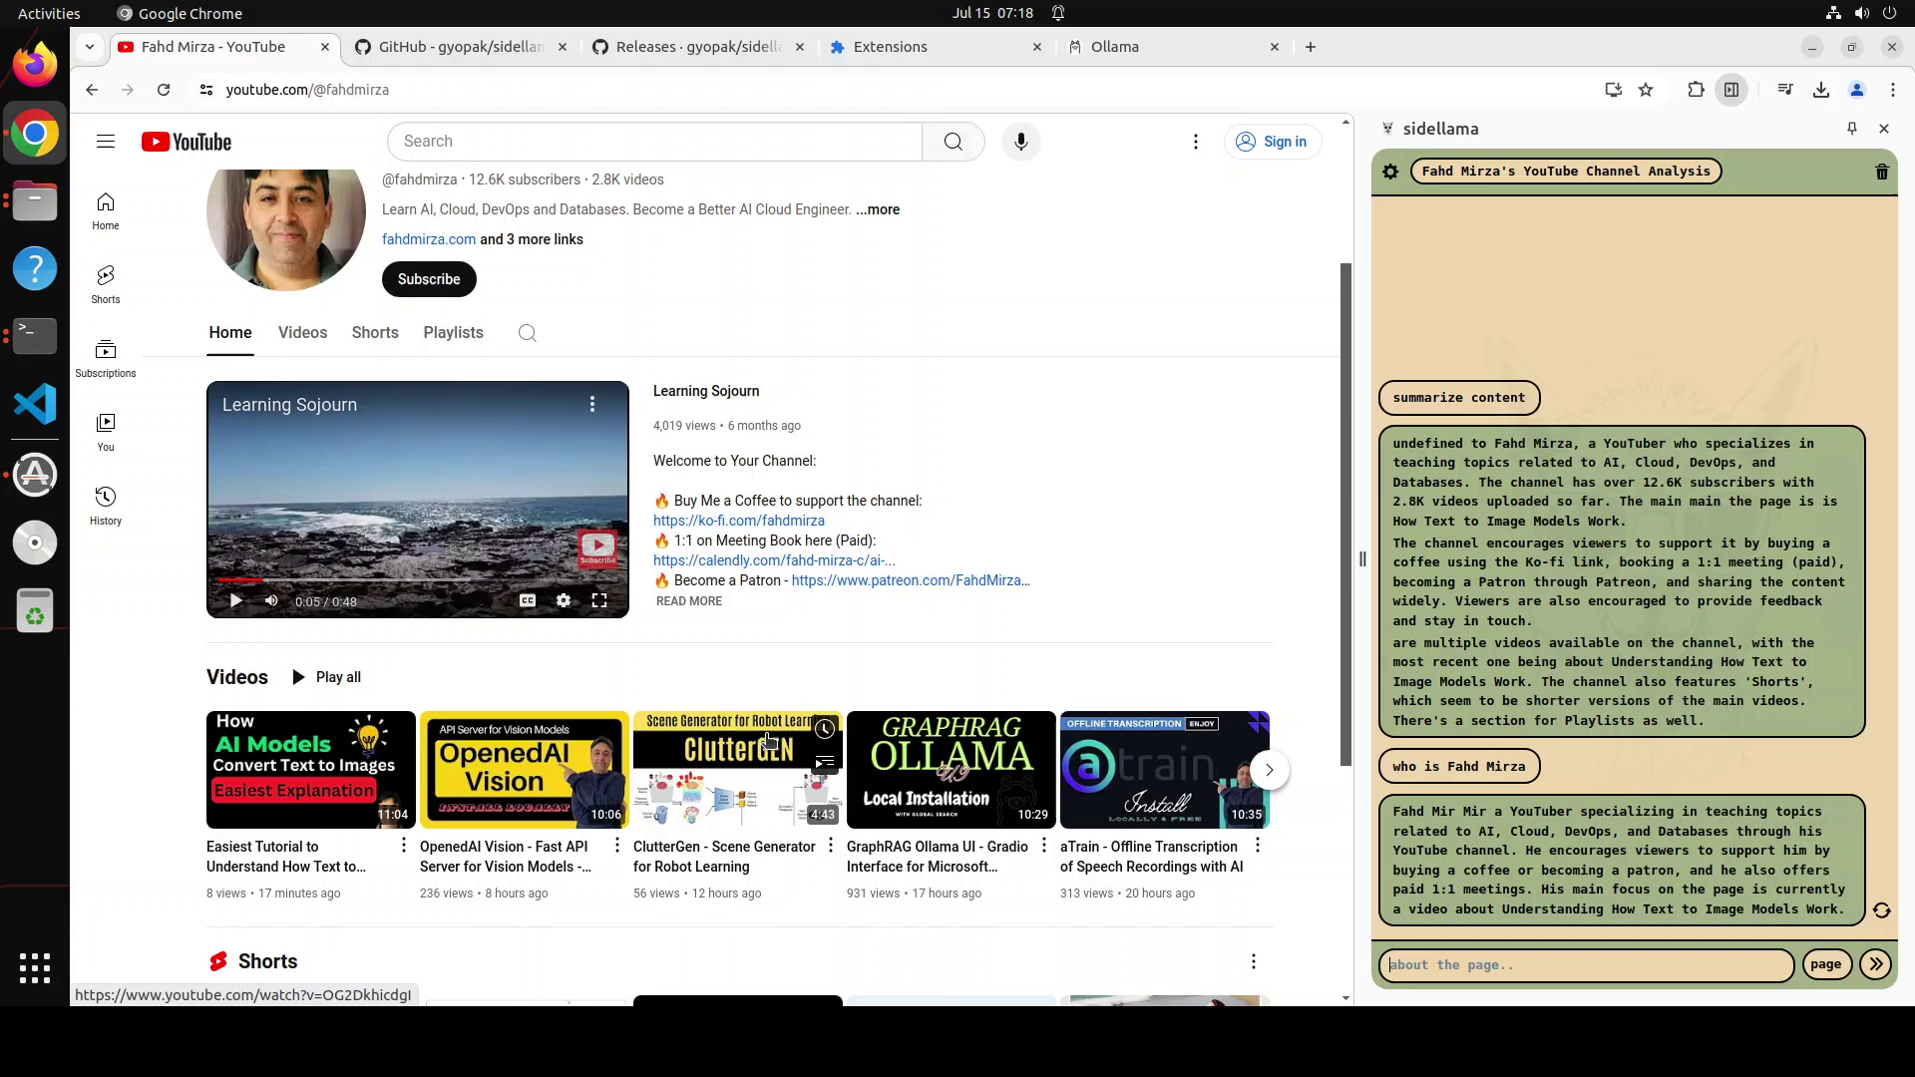
Open the Learning Sojourn video, pause it and dismiss the YouTube TV promotion.
left_click(709, 392)
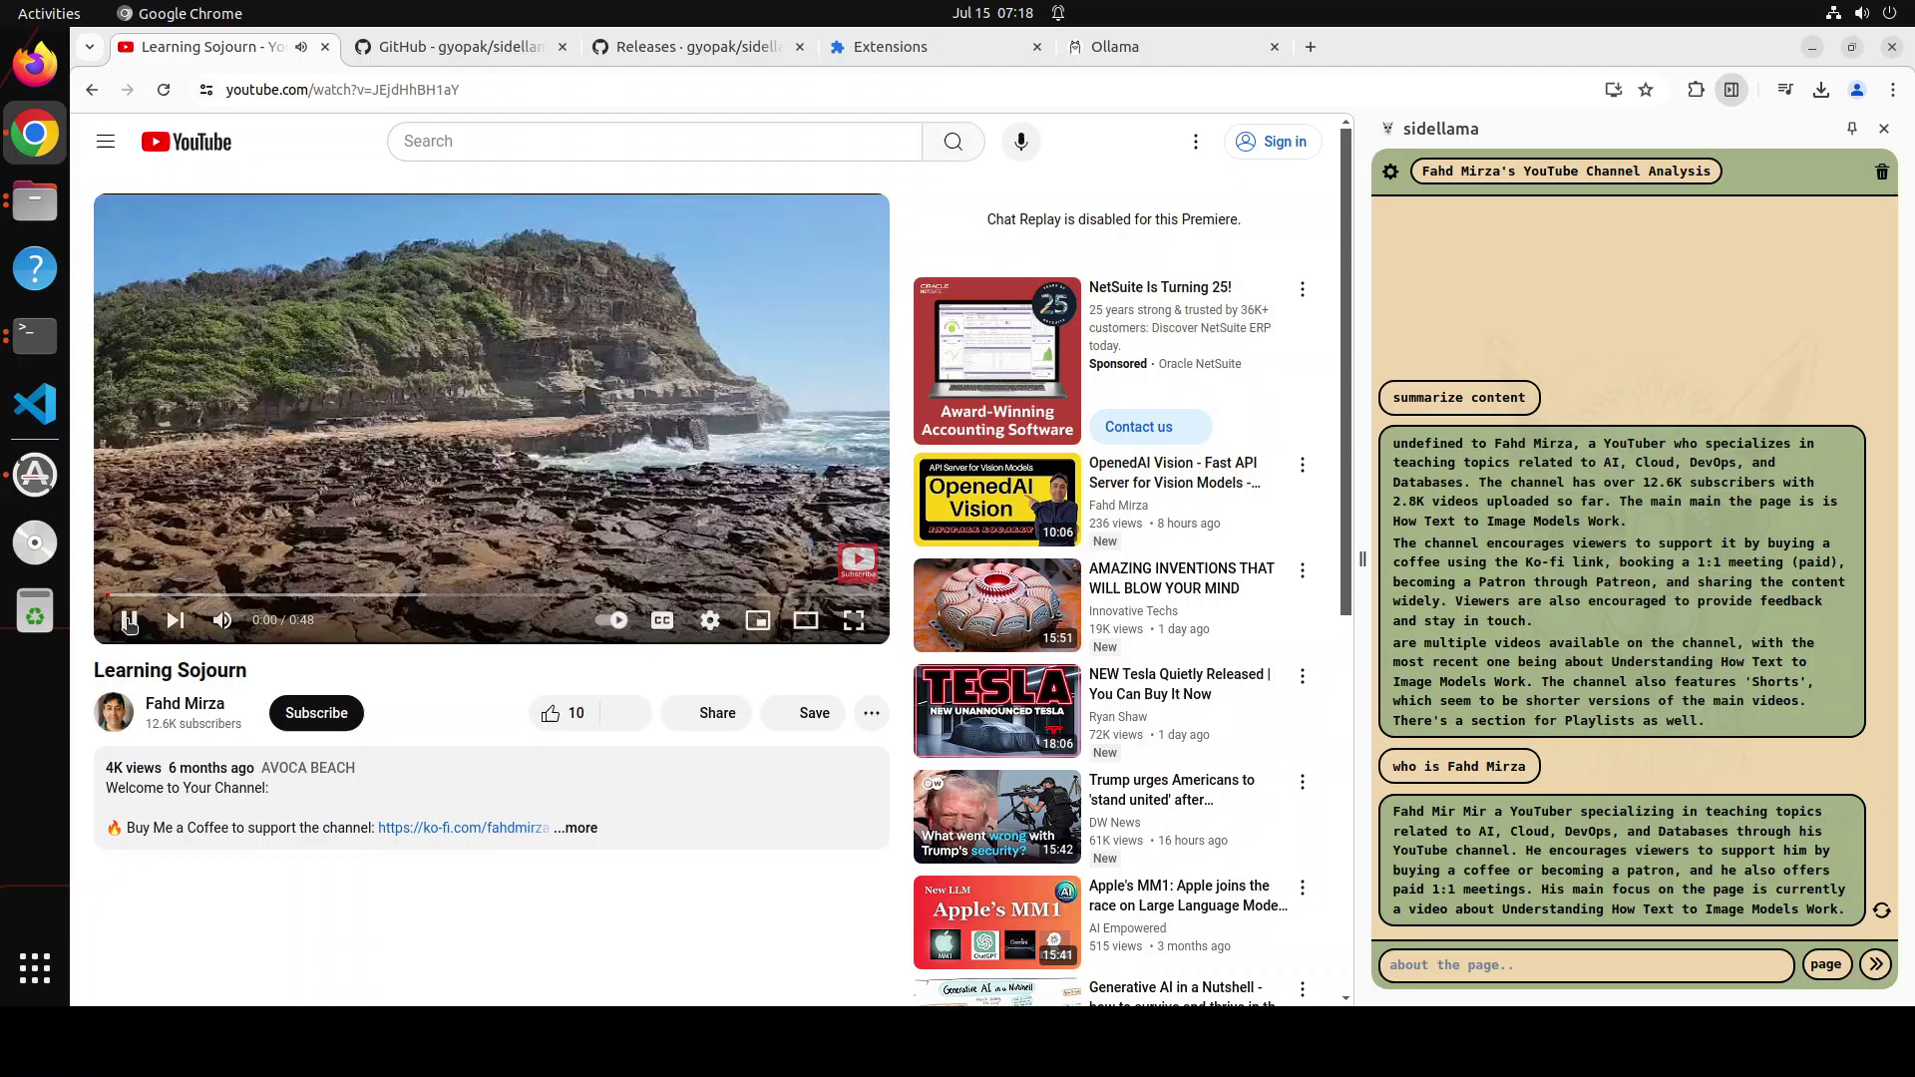
left_click(126, 620)
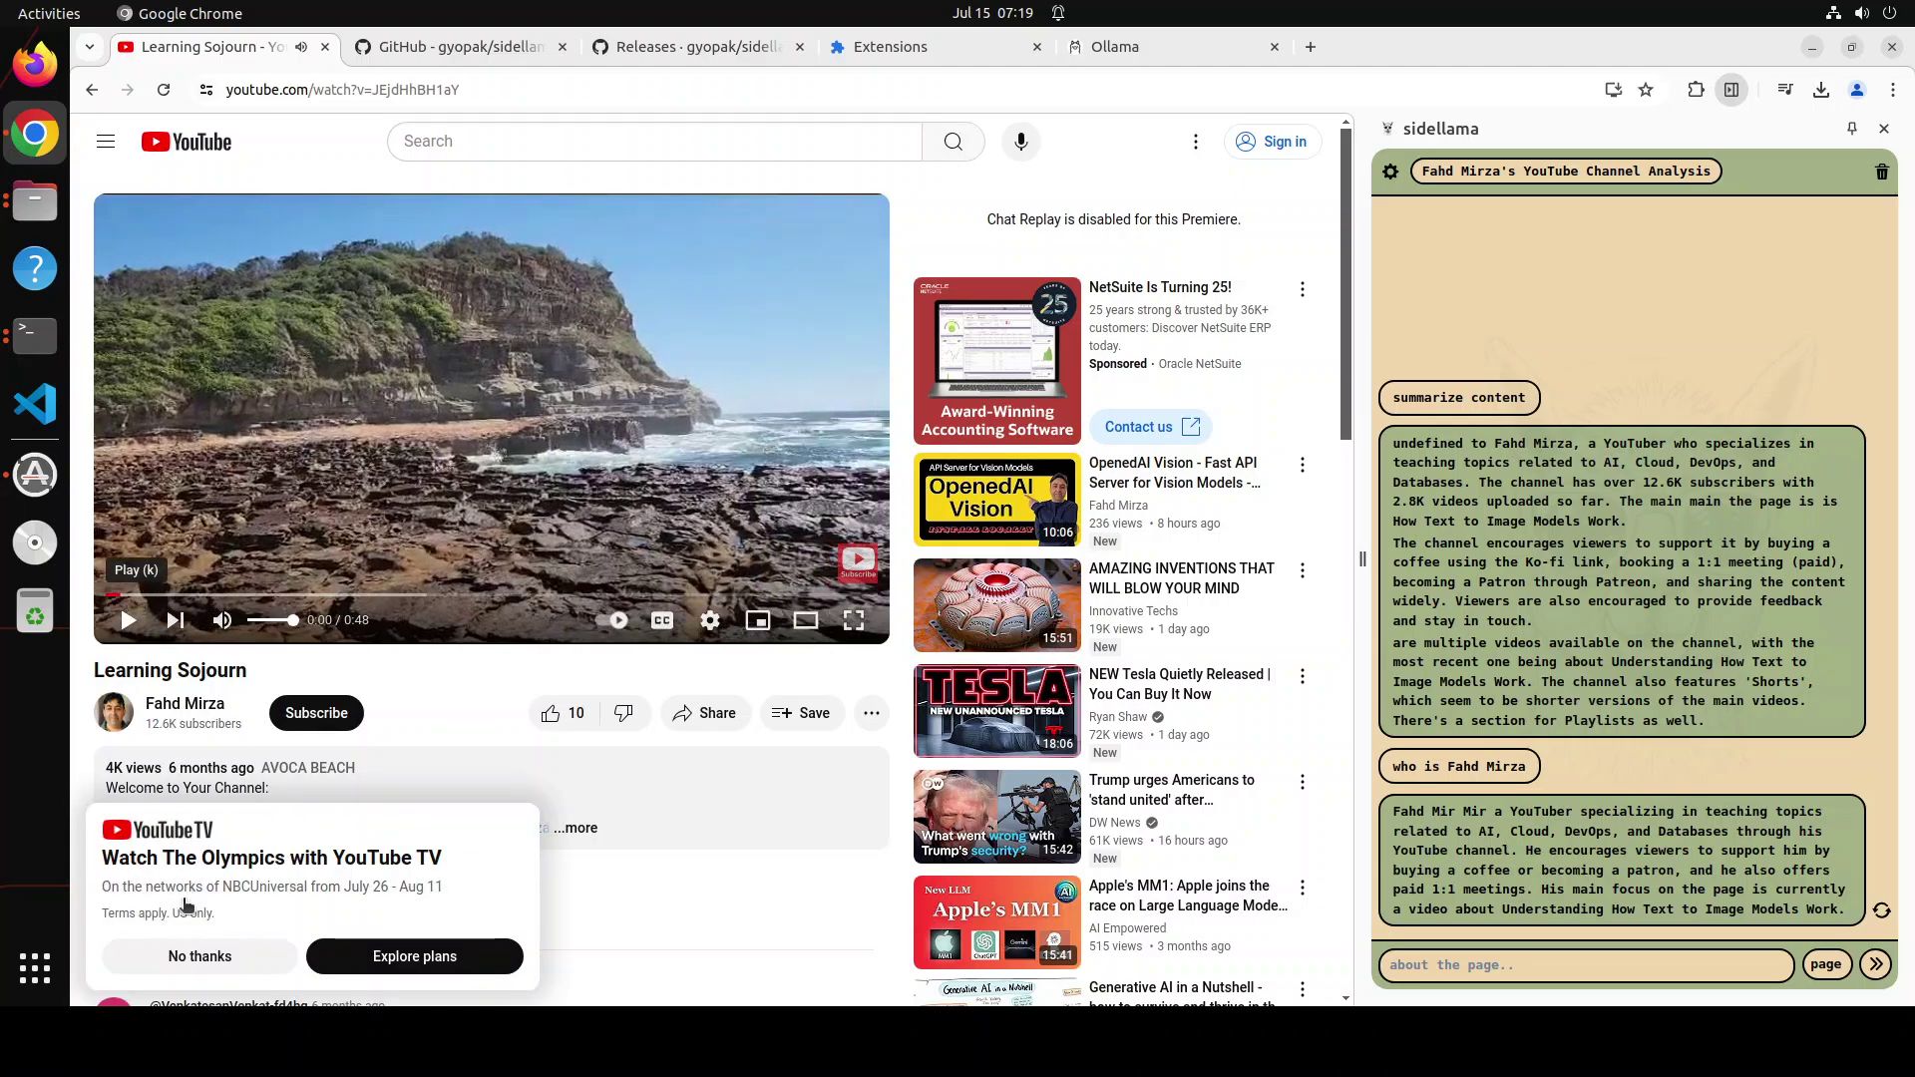
left_click(197, 955)
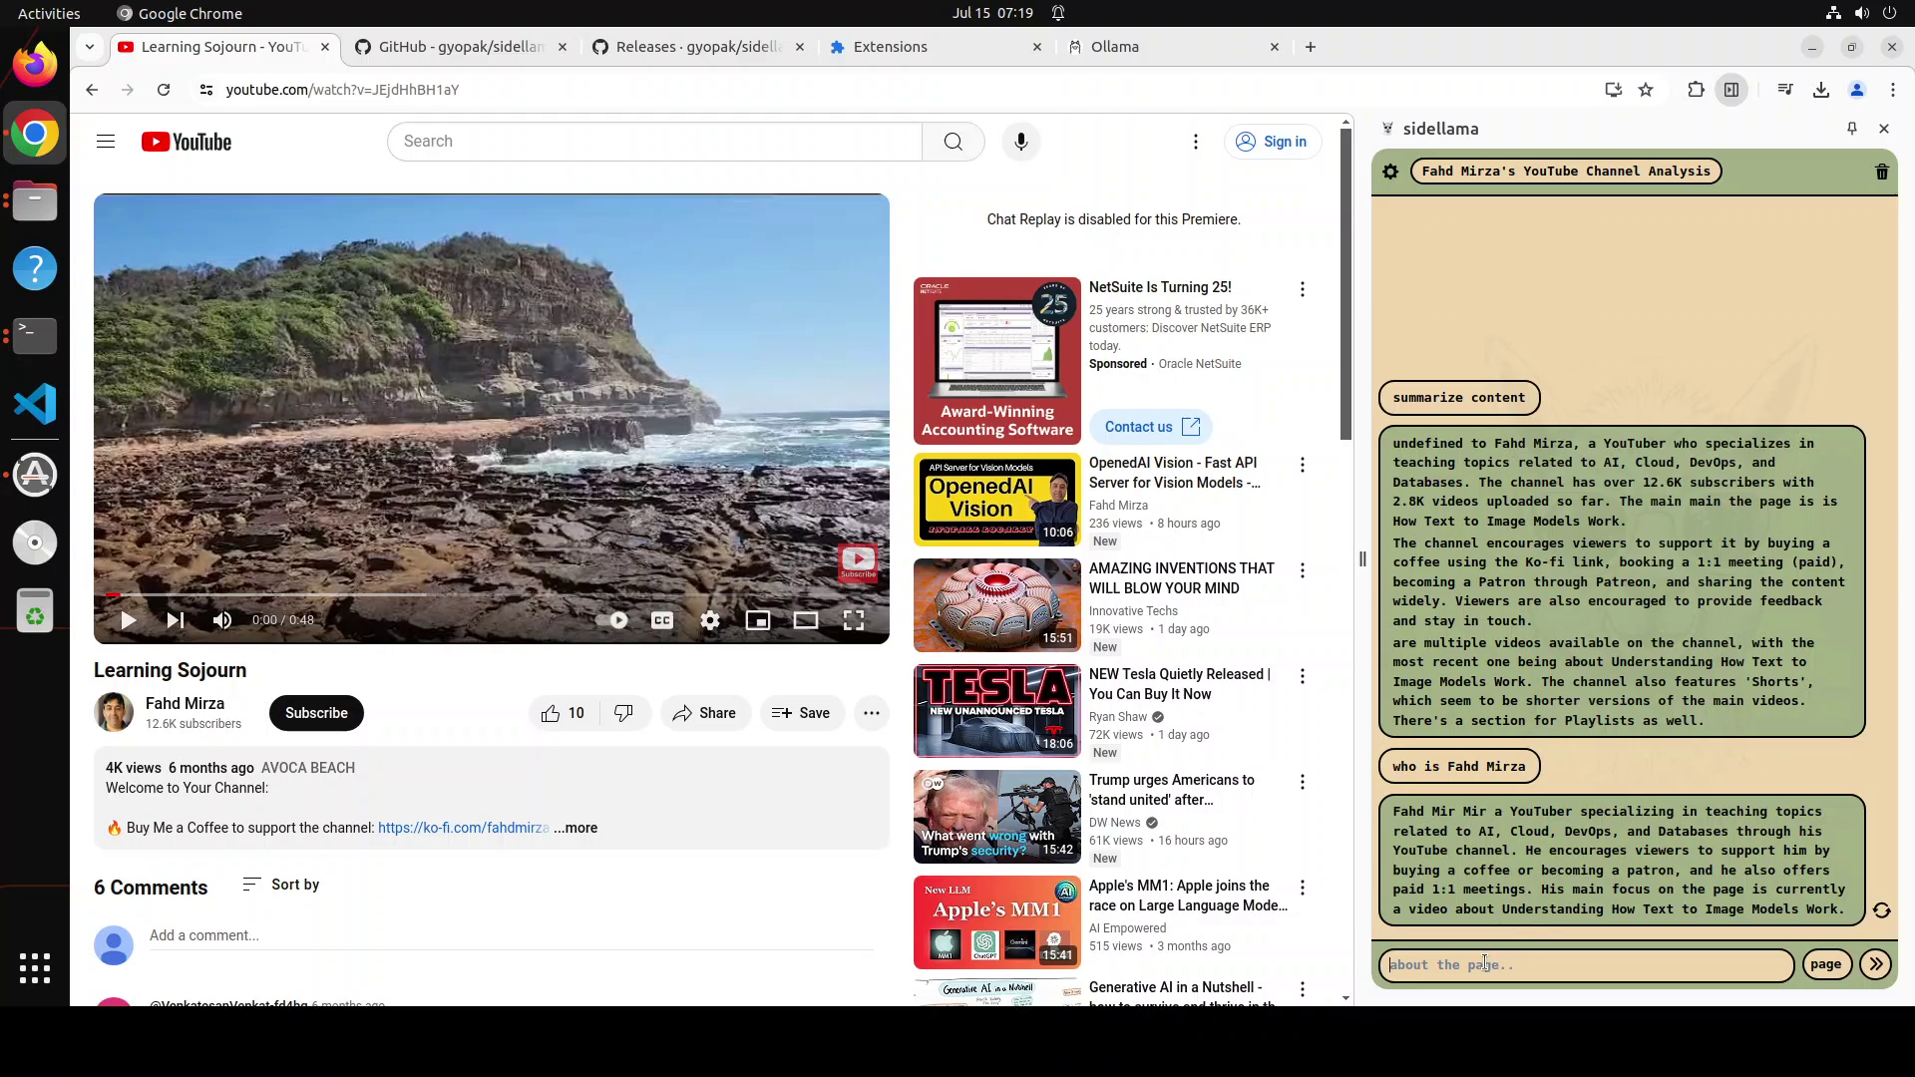
Reopen sidellama on the video page and ask what the video is about and where it was filmed.
left_click(1885, 131)
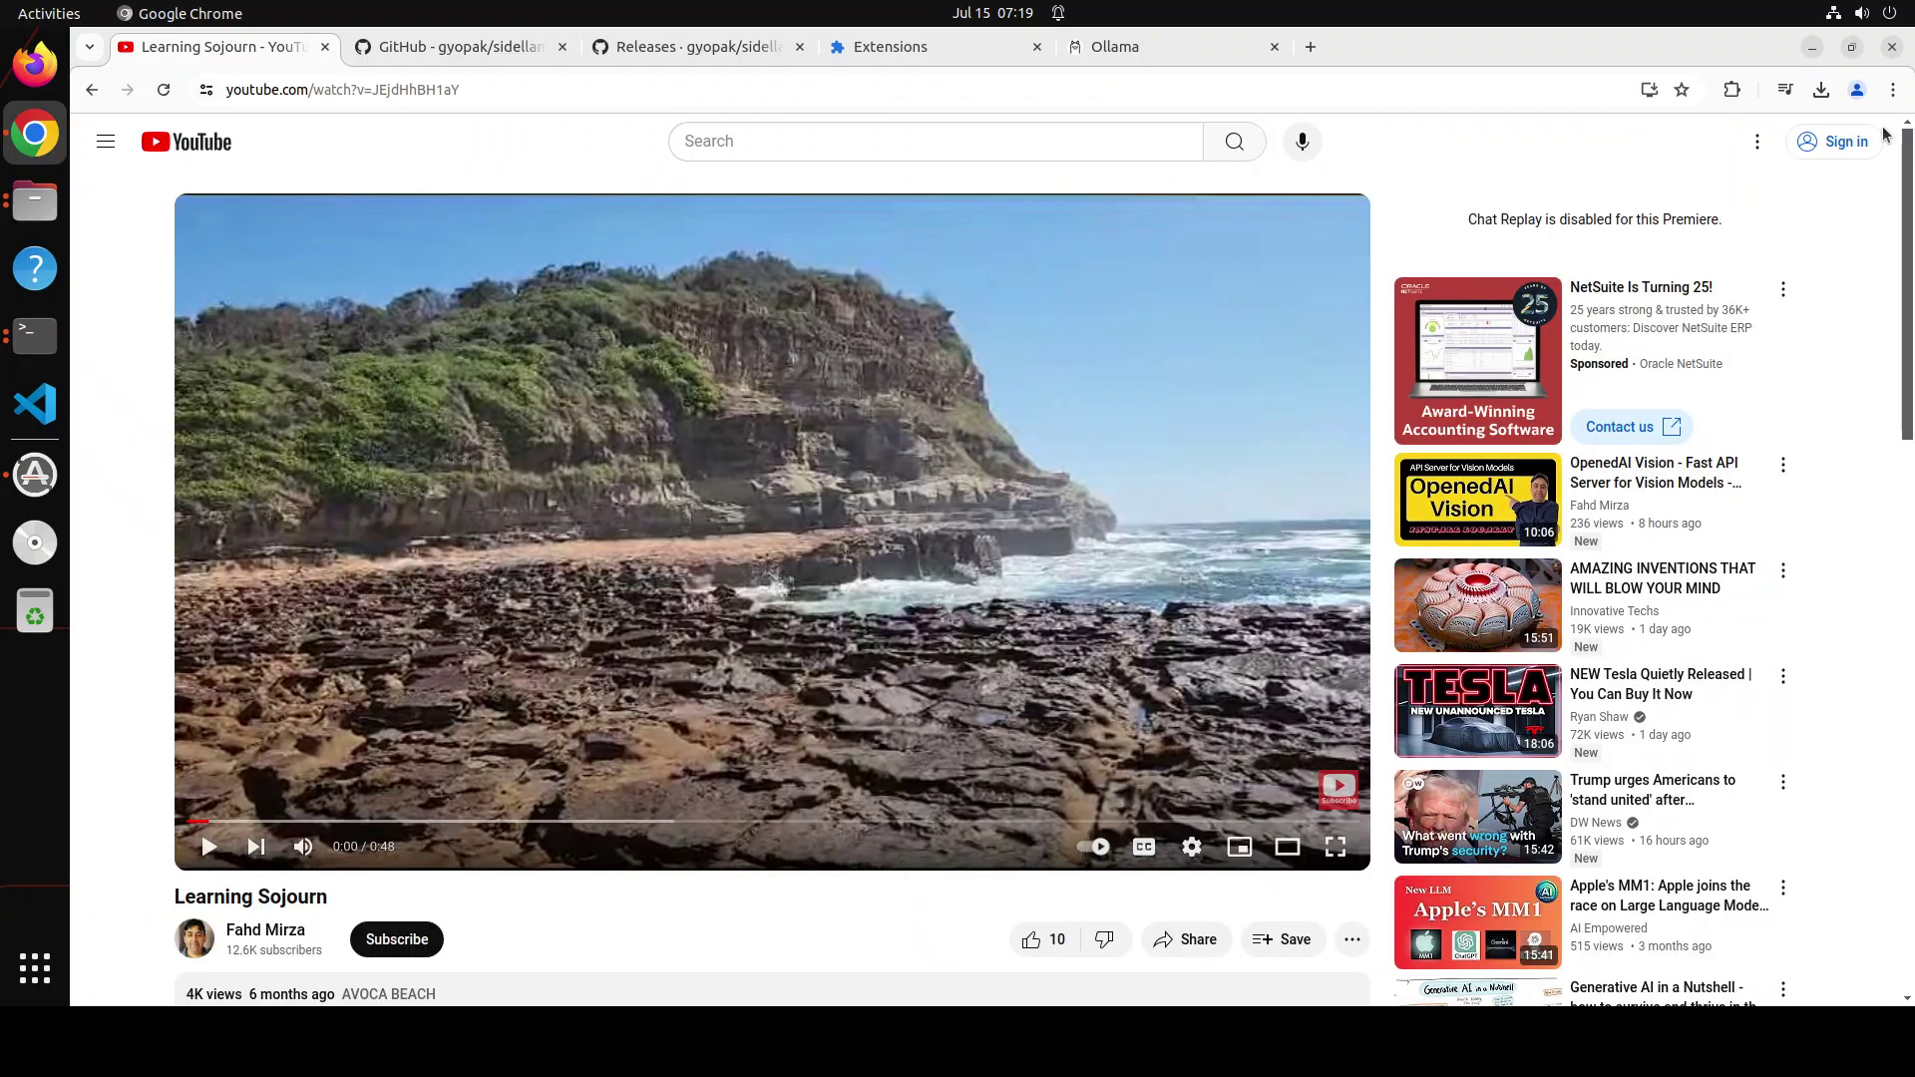
left_click(1732, 91)
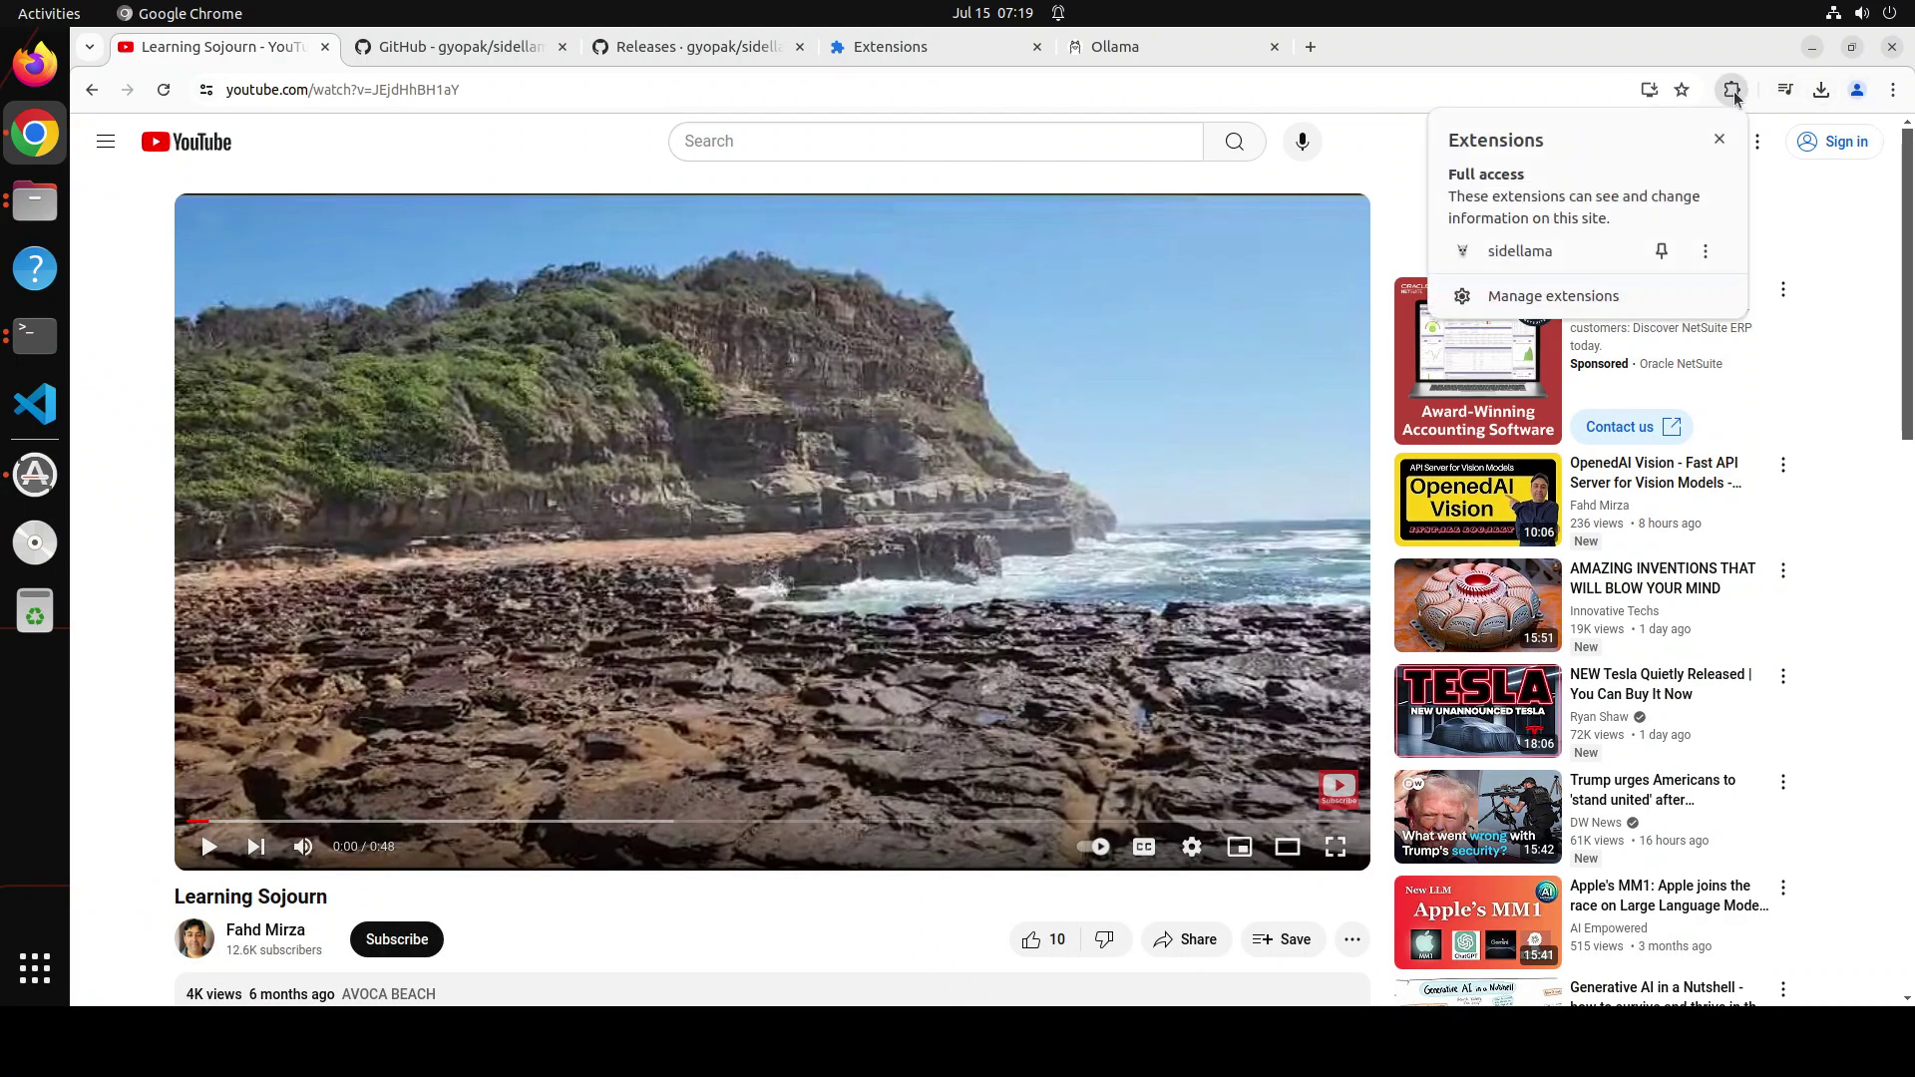
left_click(1543, 257)
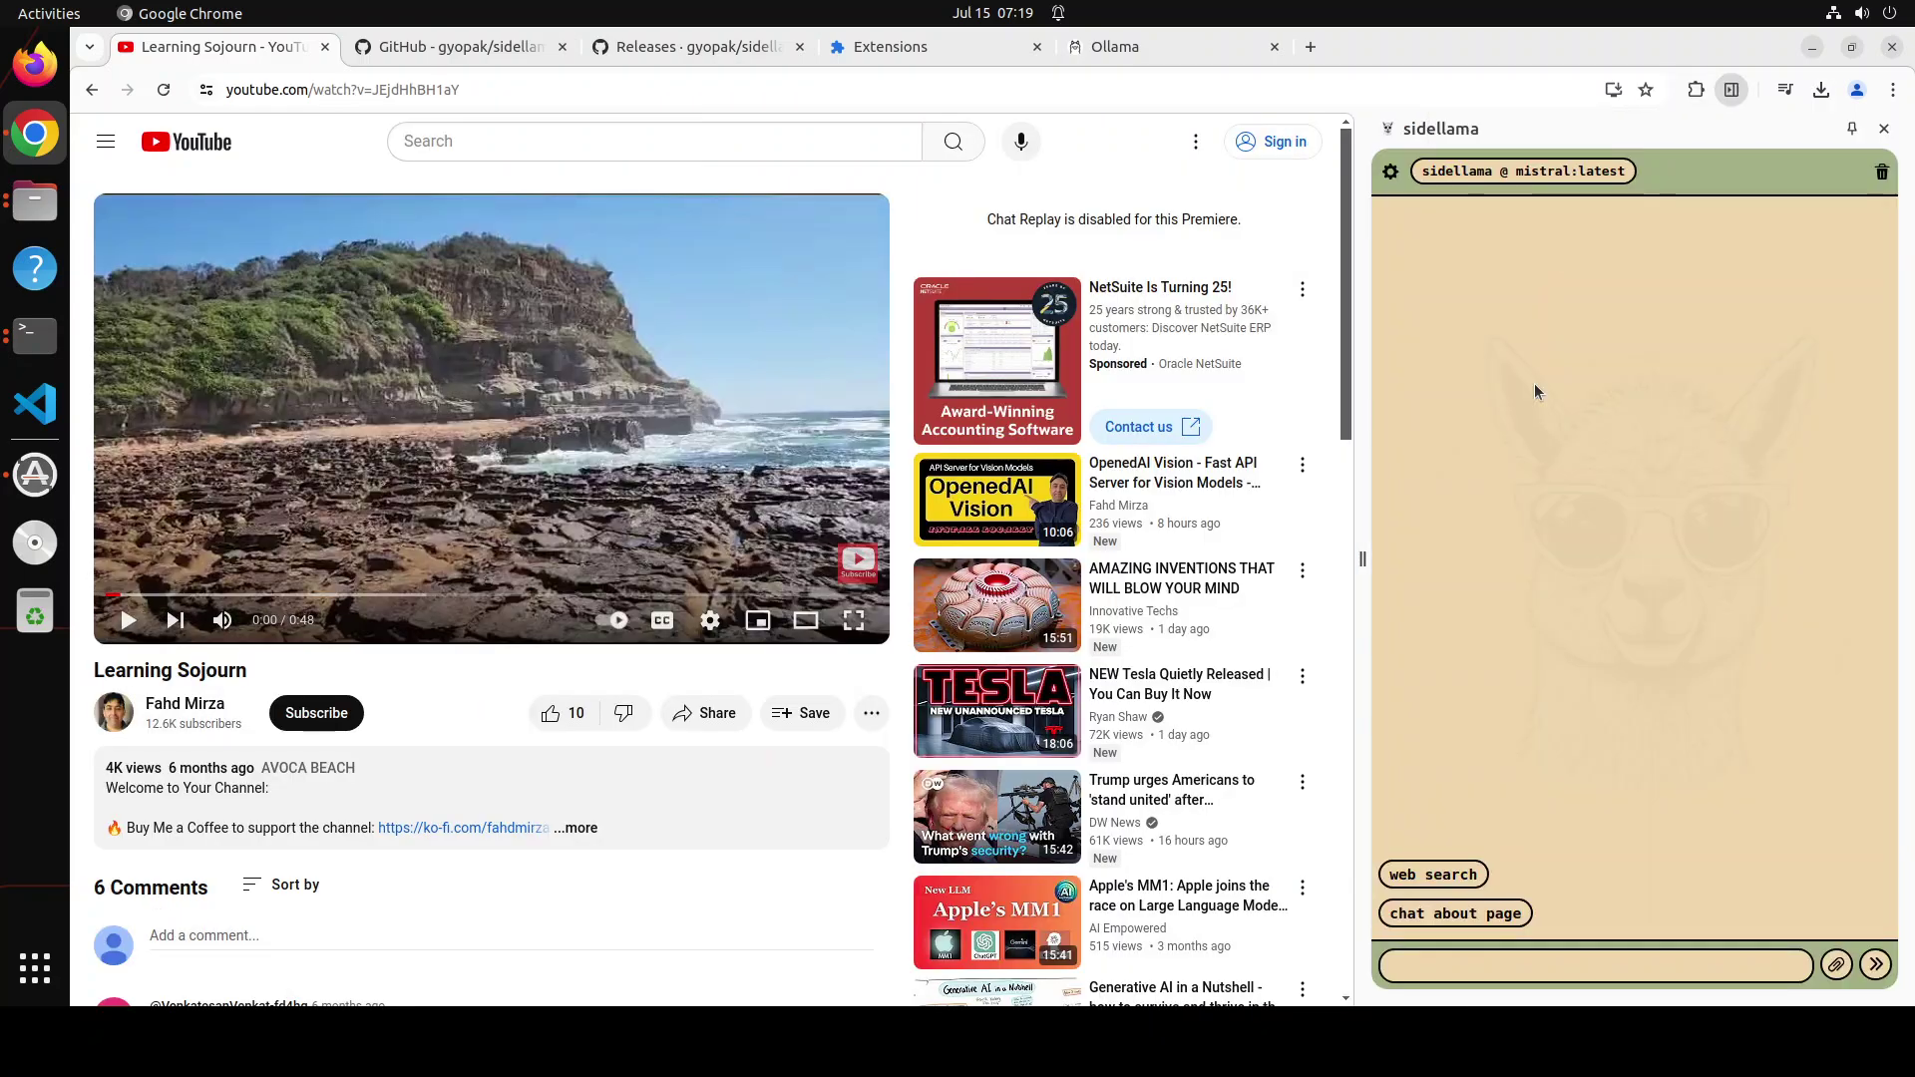
left_click(1449, 916)
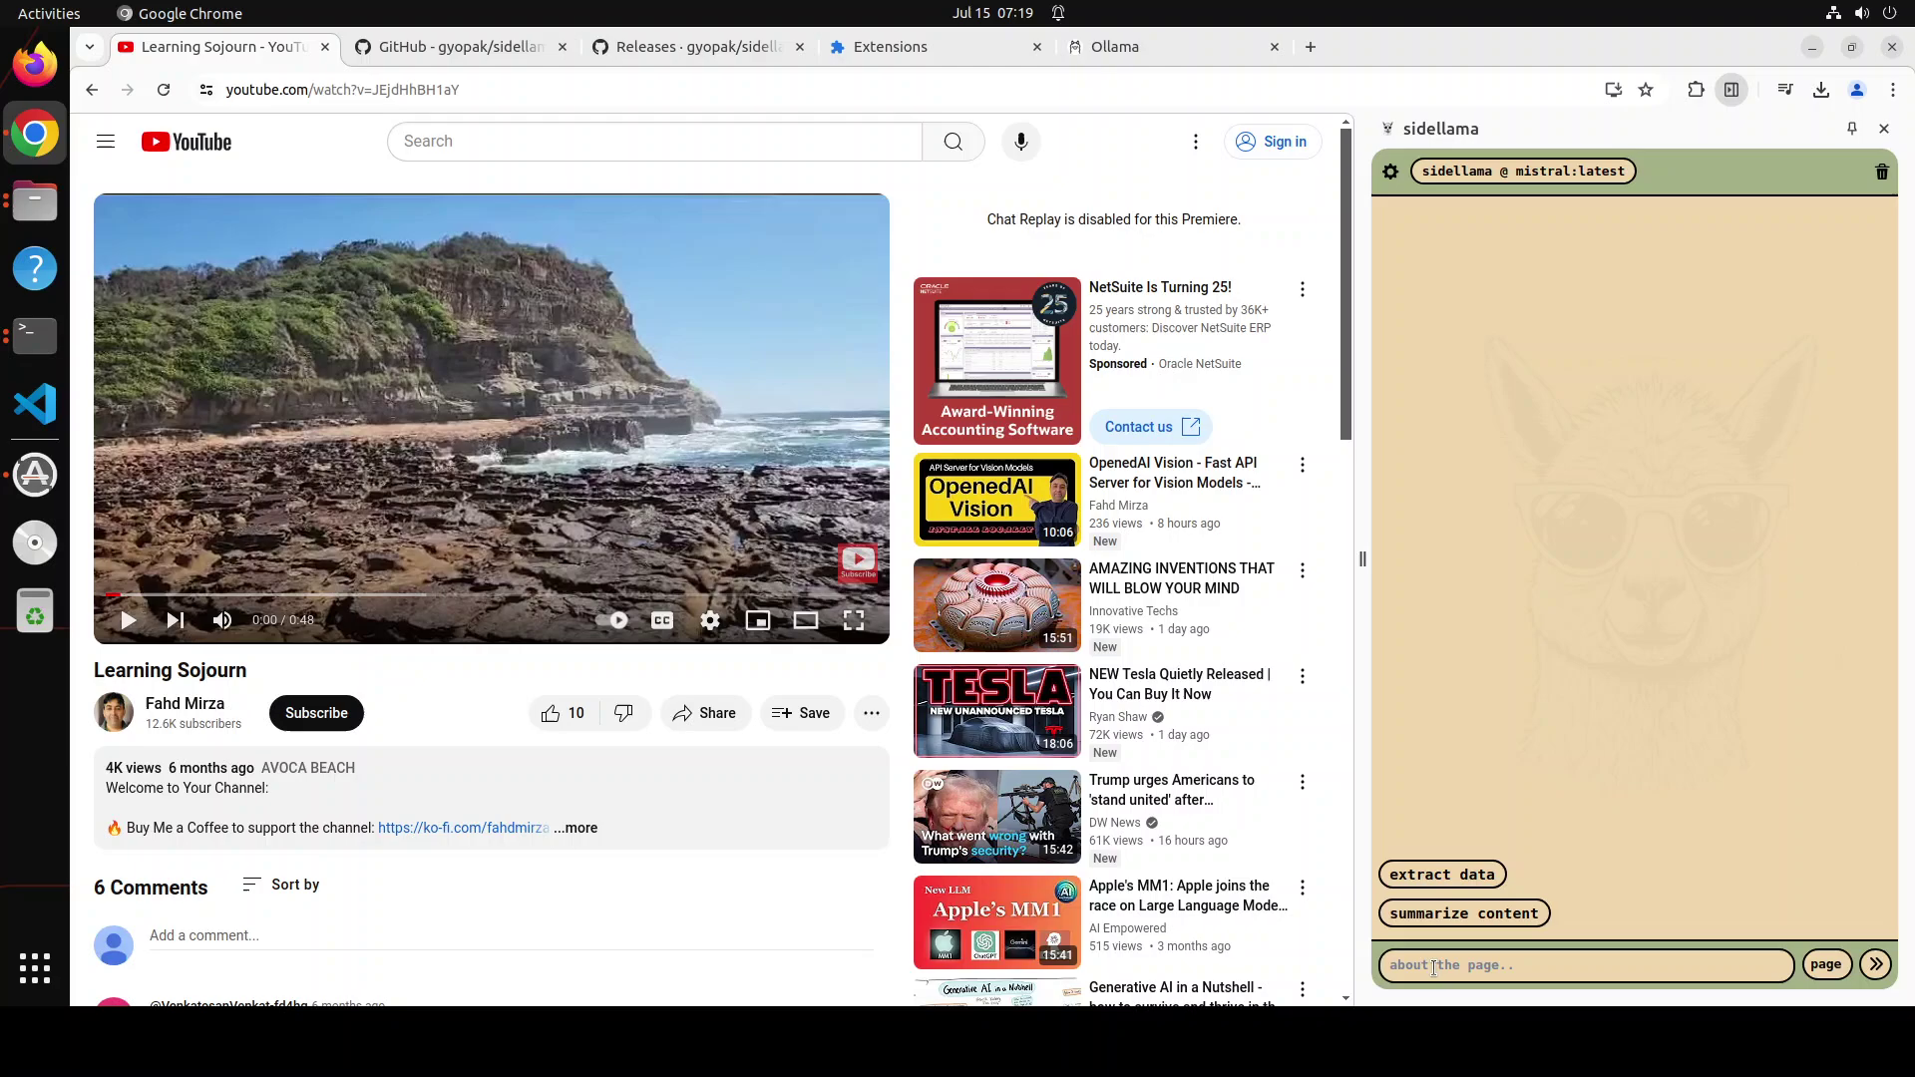
type("what this video is about")
key("Return")
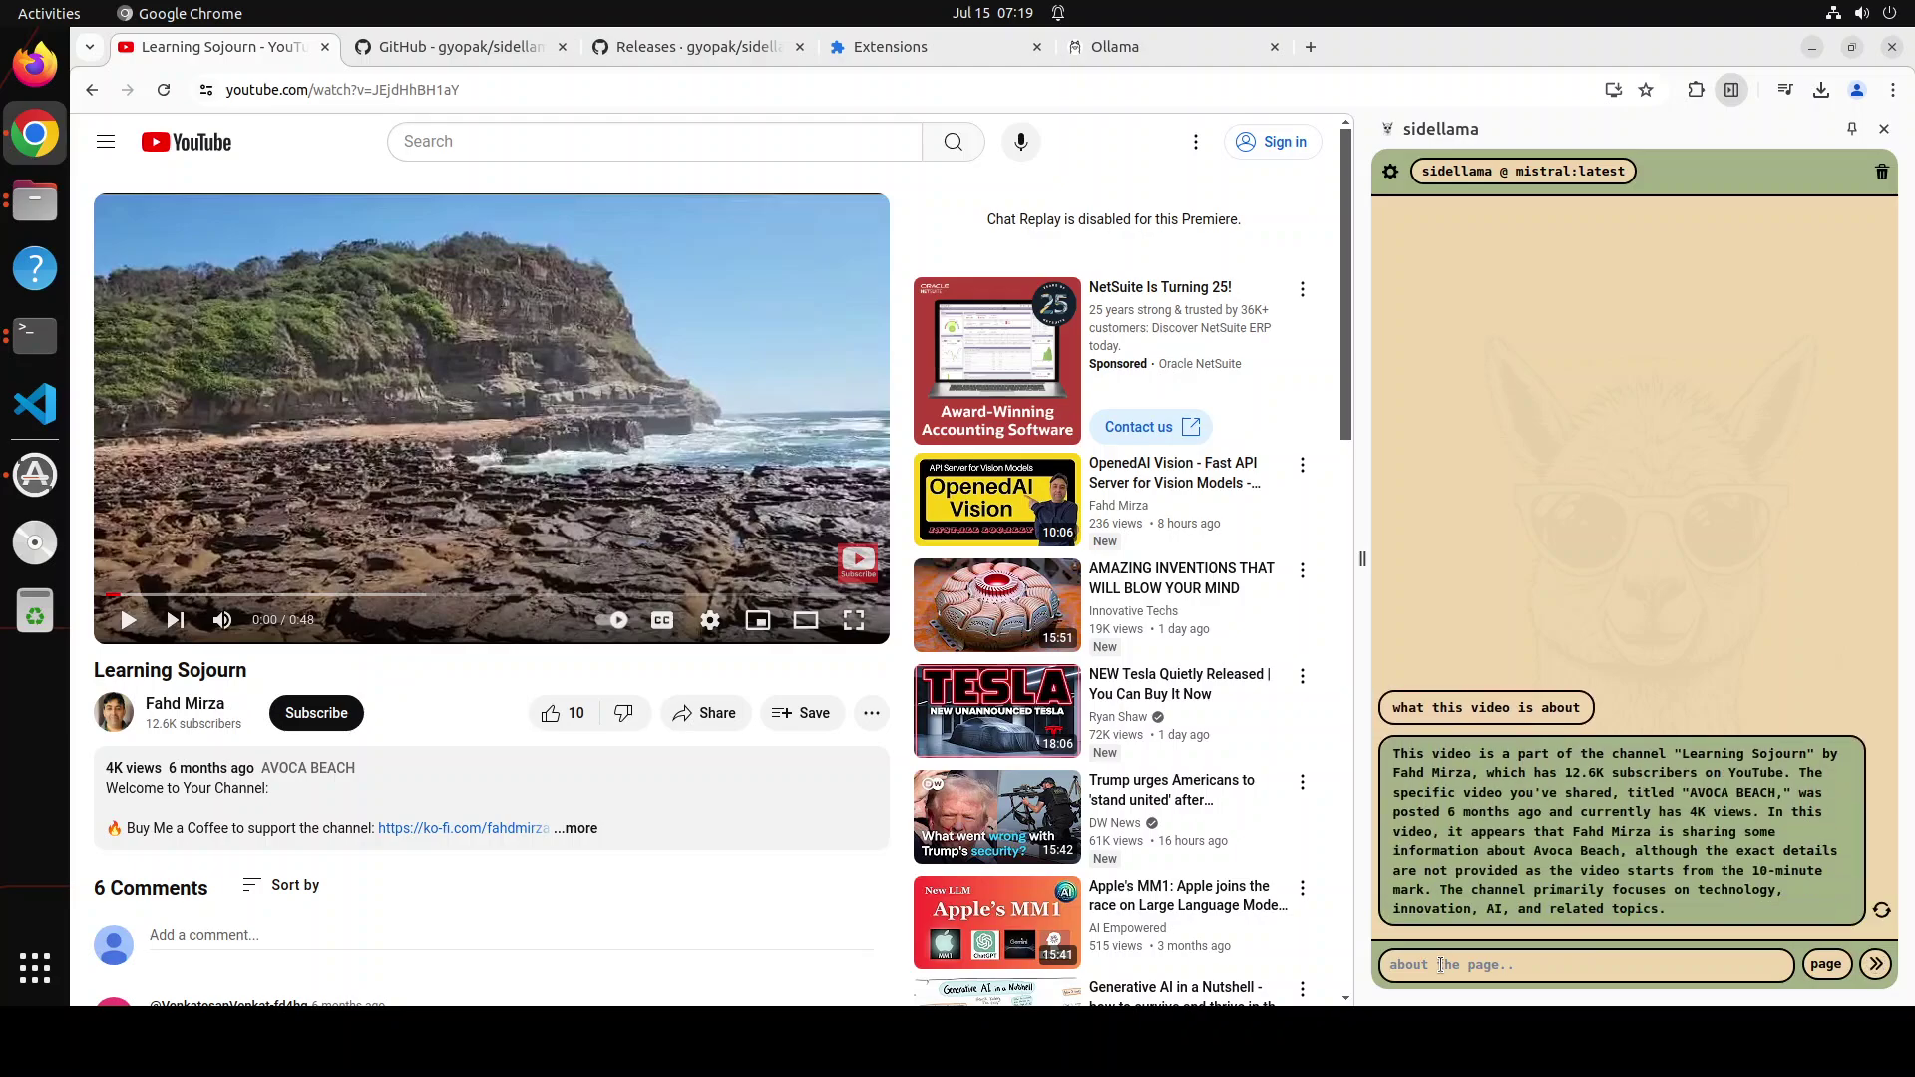
type("ca")
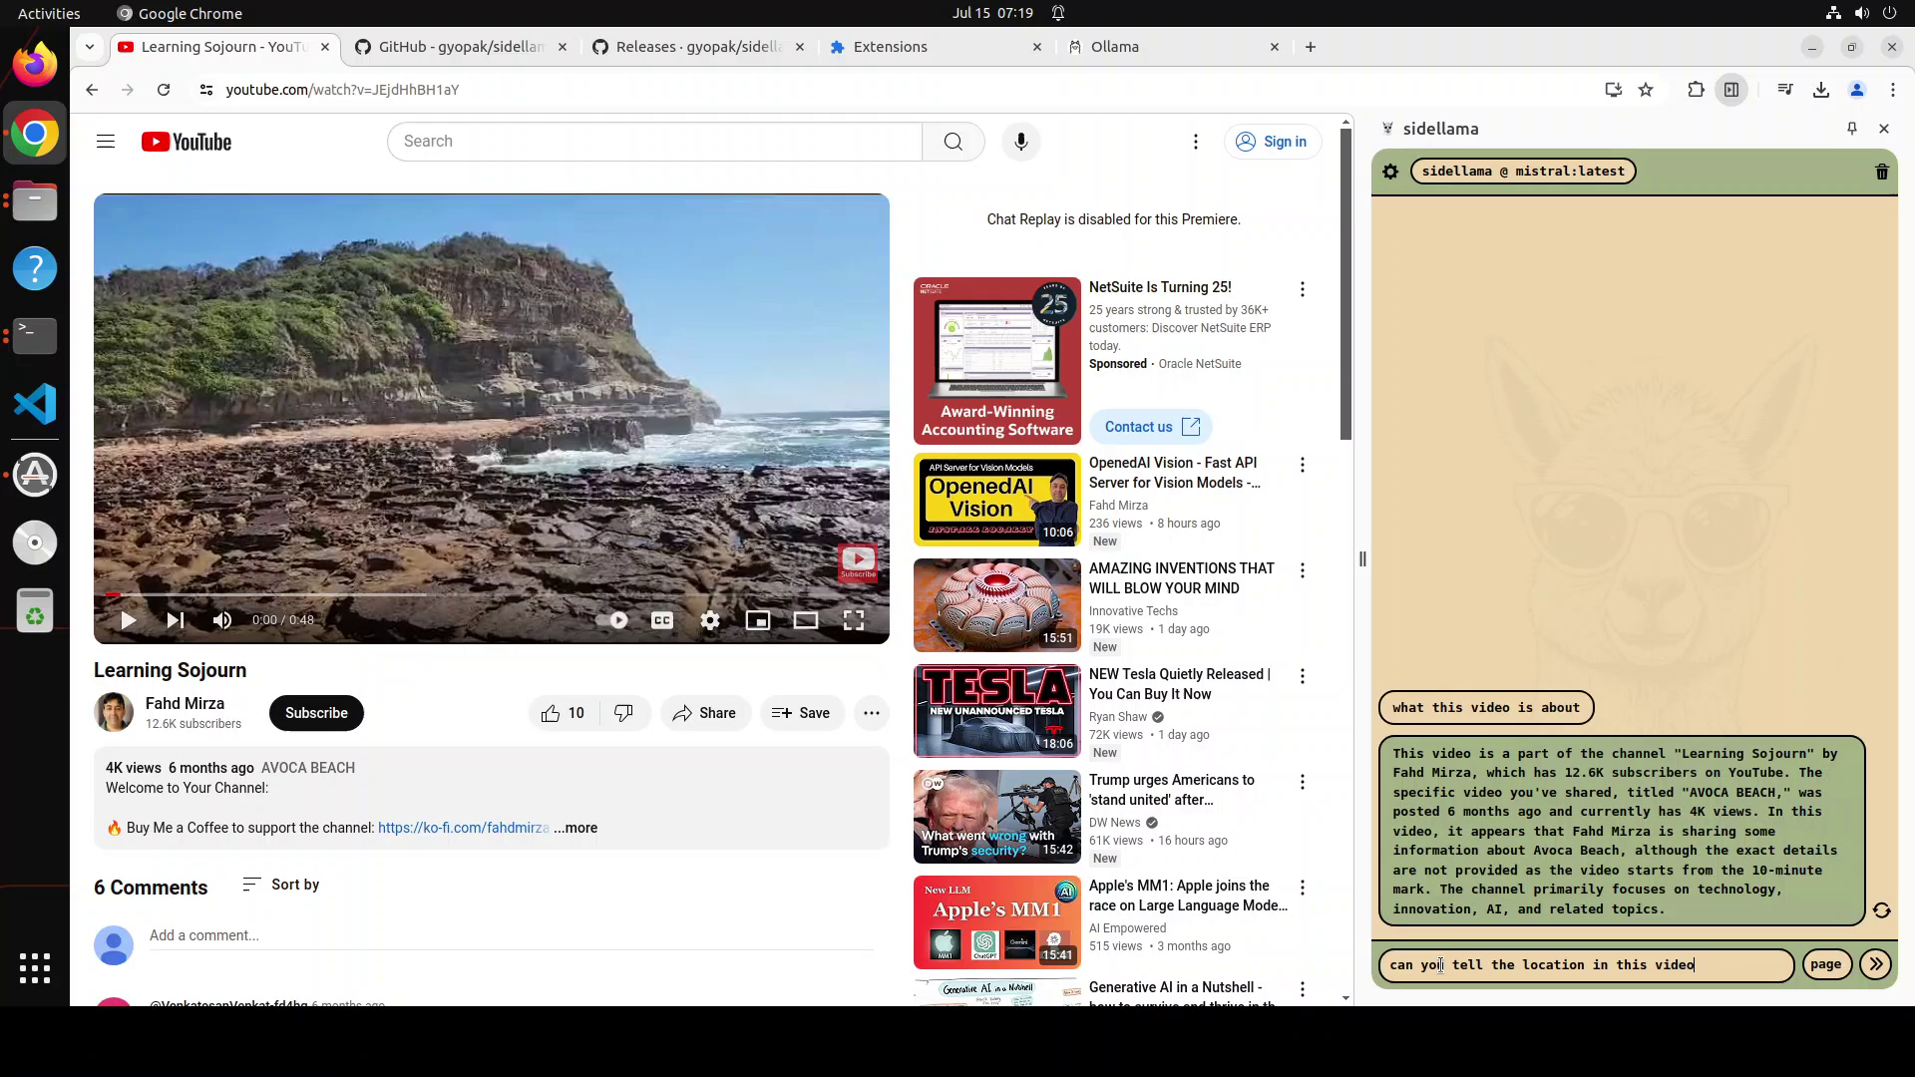
key("Return")
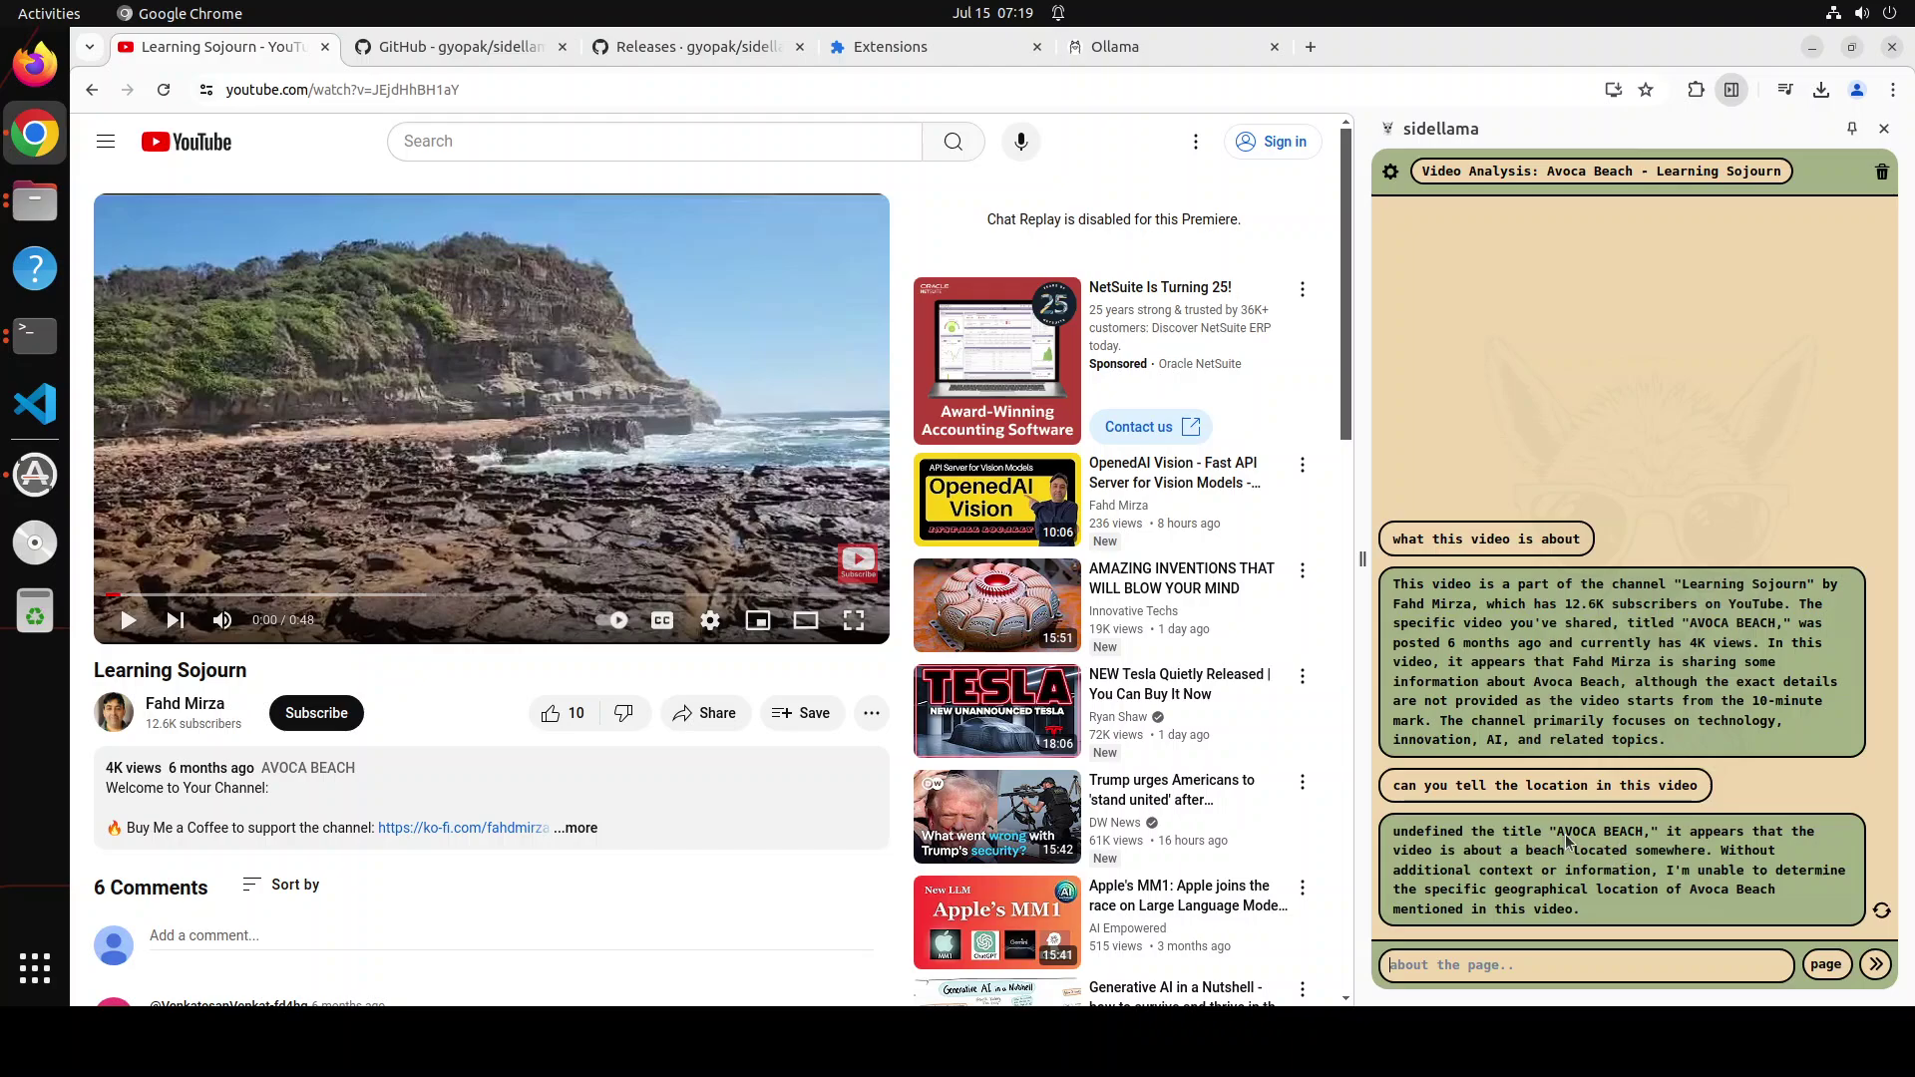
left_click_drag(1564, 832, 1637, 832)
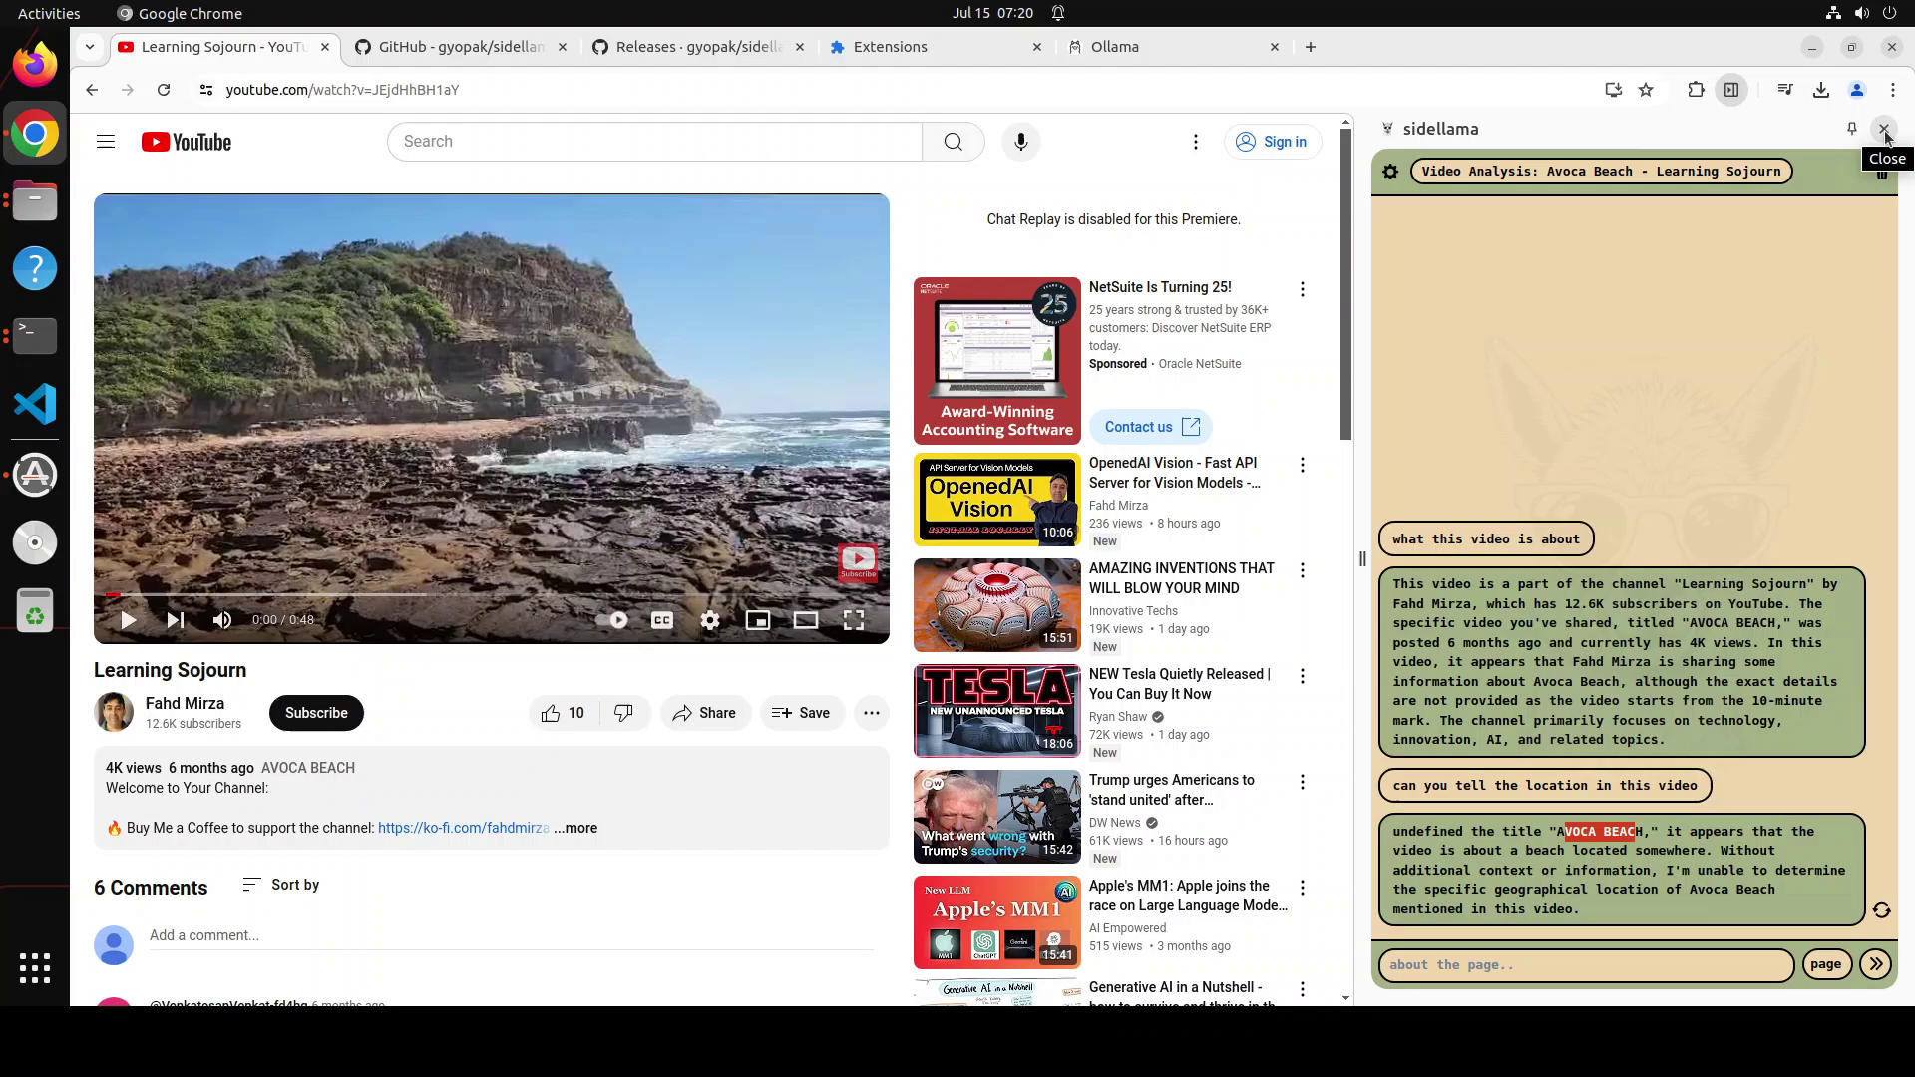
Go from the Releases tab to the sidellama repository tab and scroll down to the README.
left_click(703, 47)
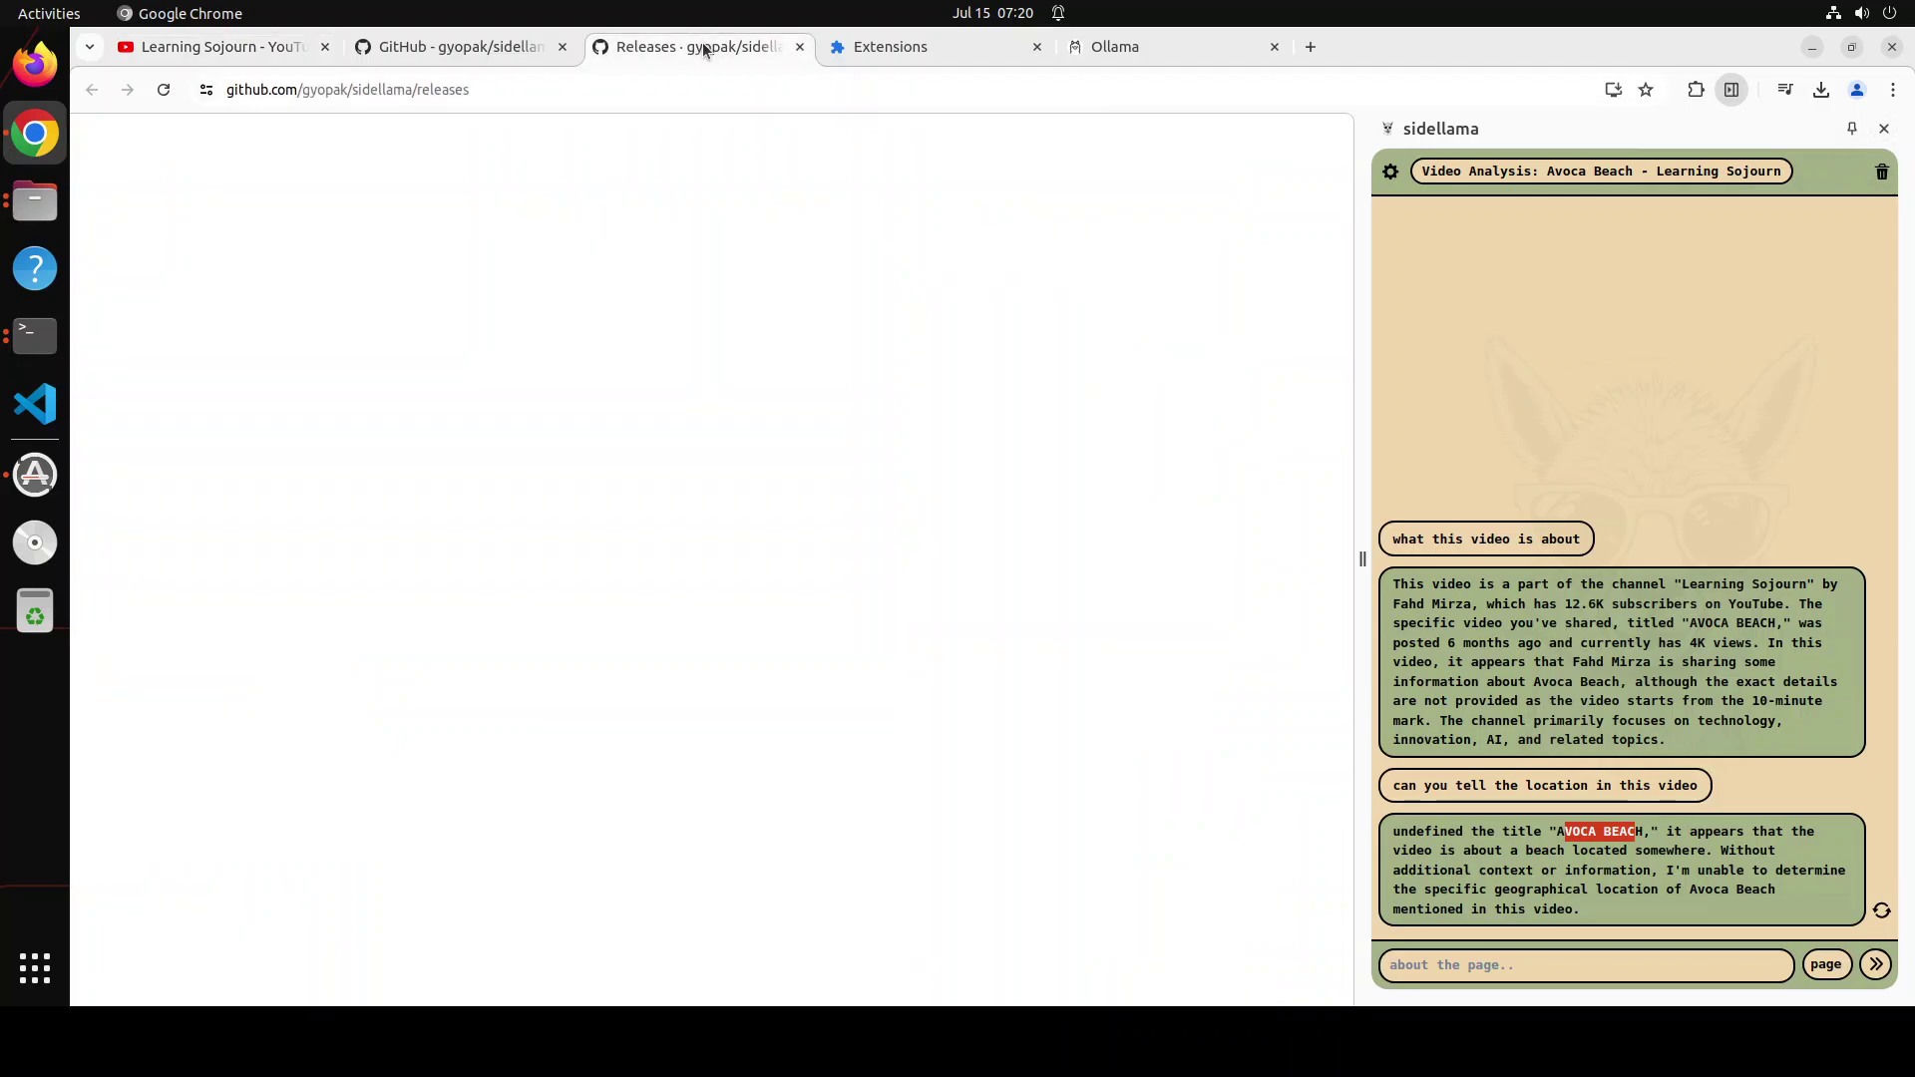
left_click(502, 46)
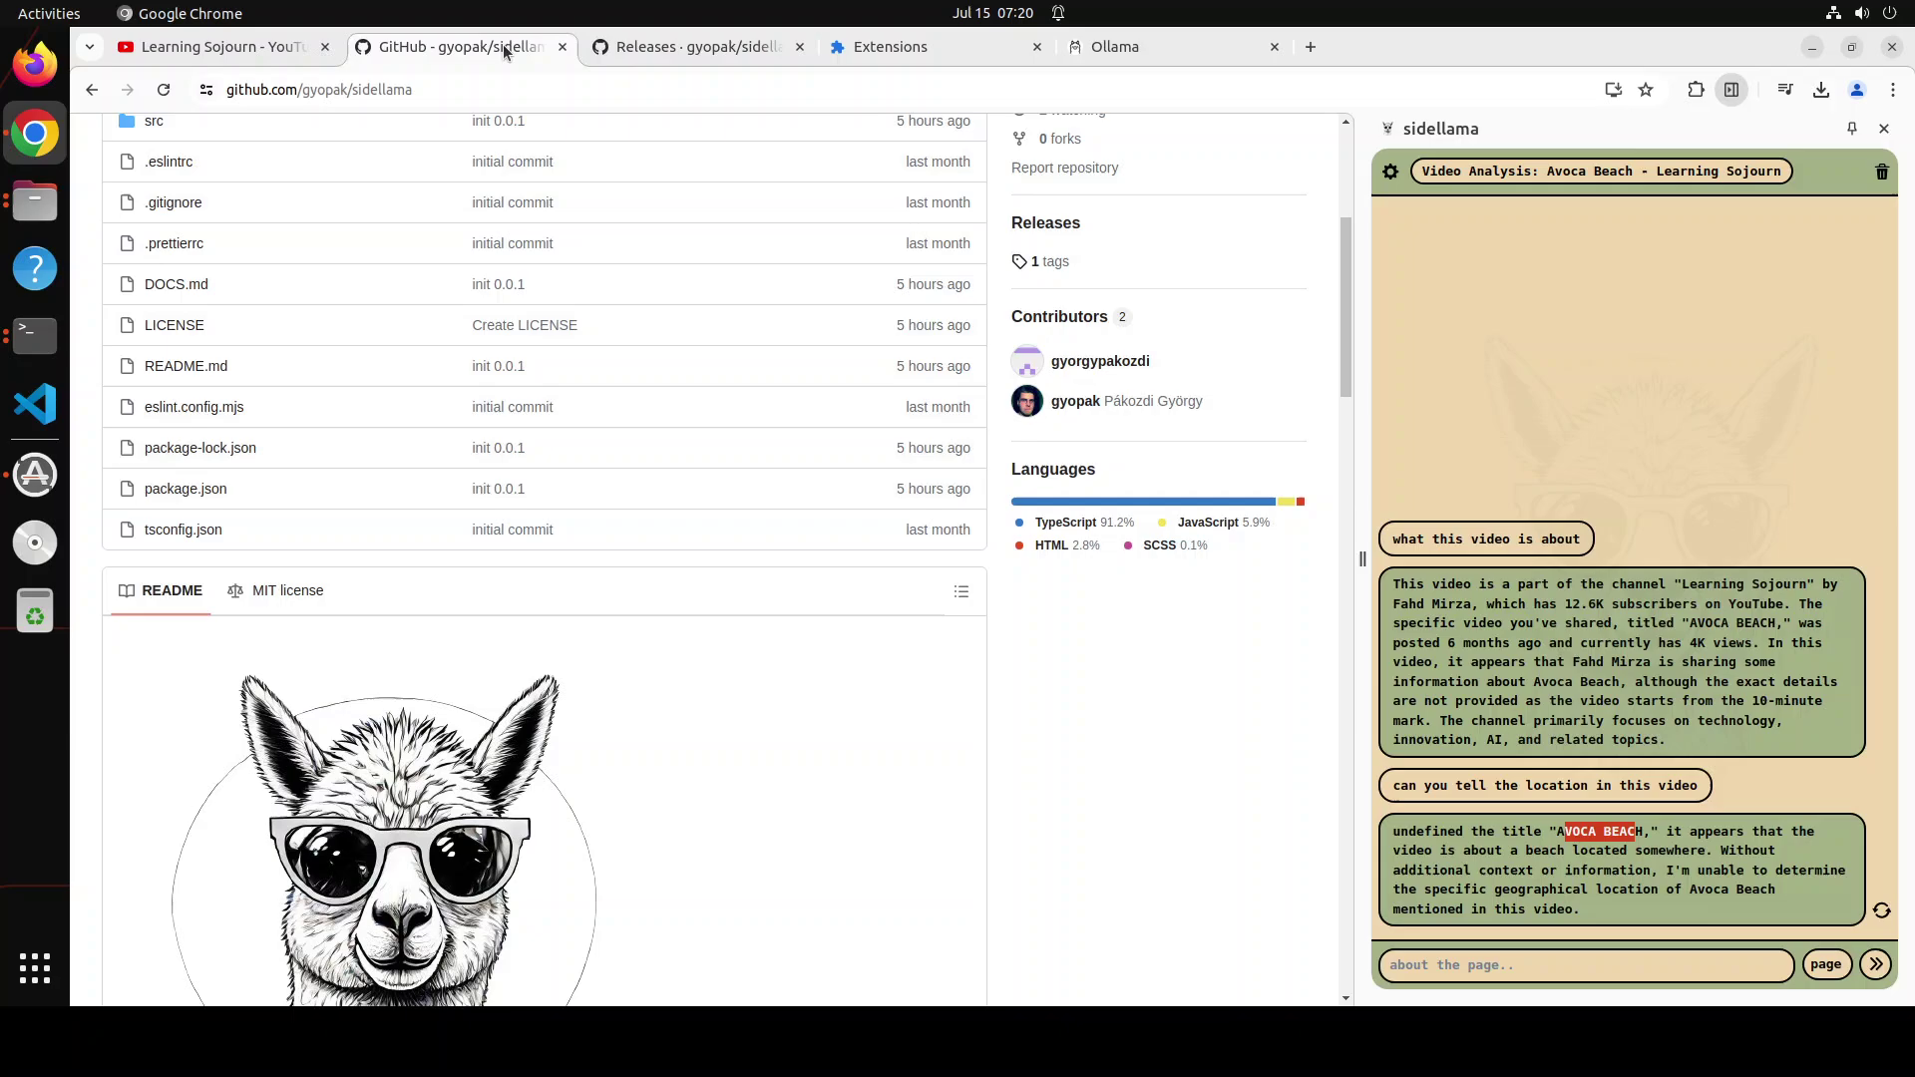
scroll(1186, 702, "down", 2)
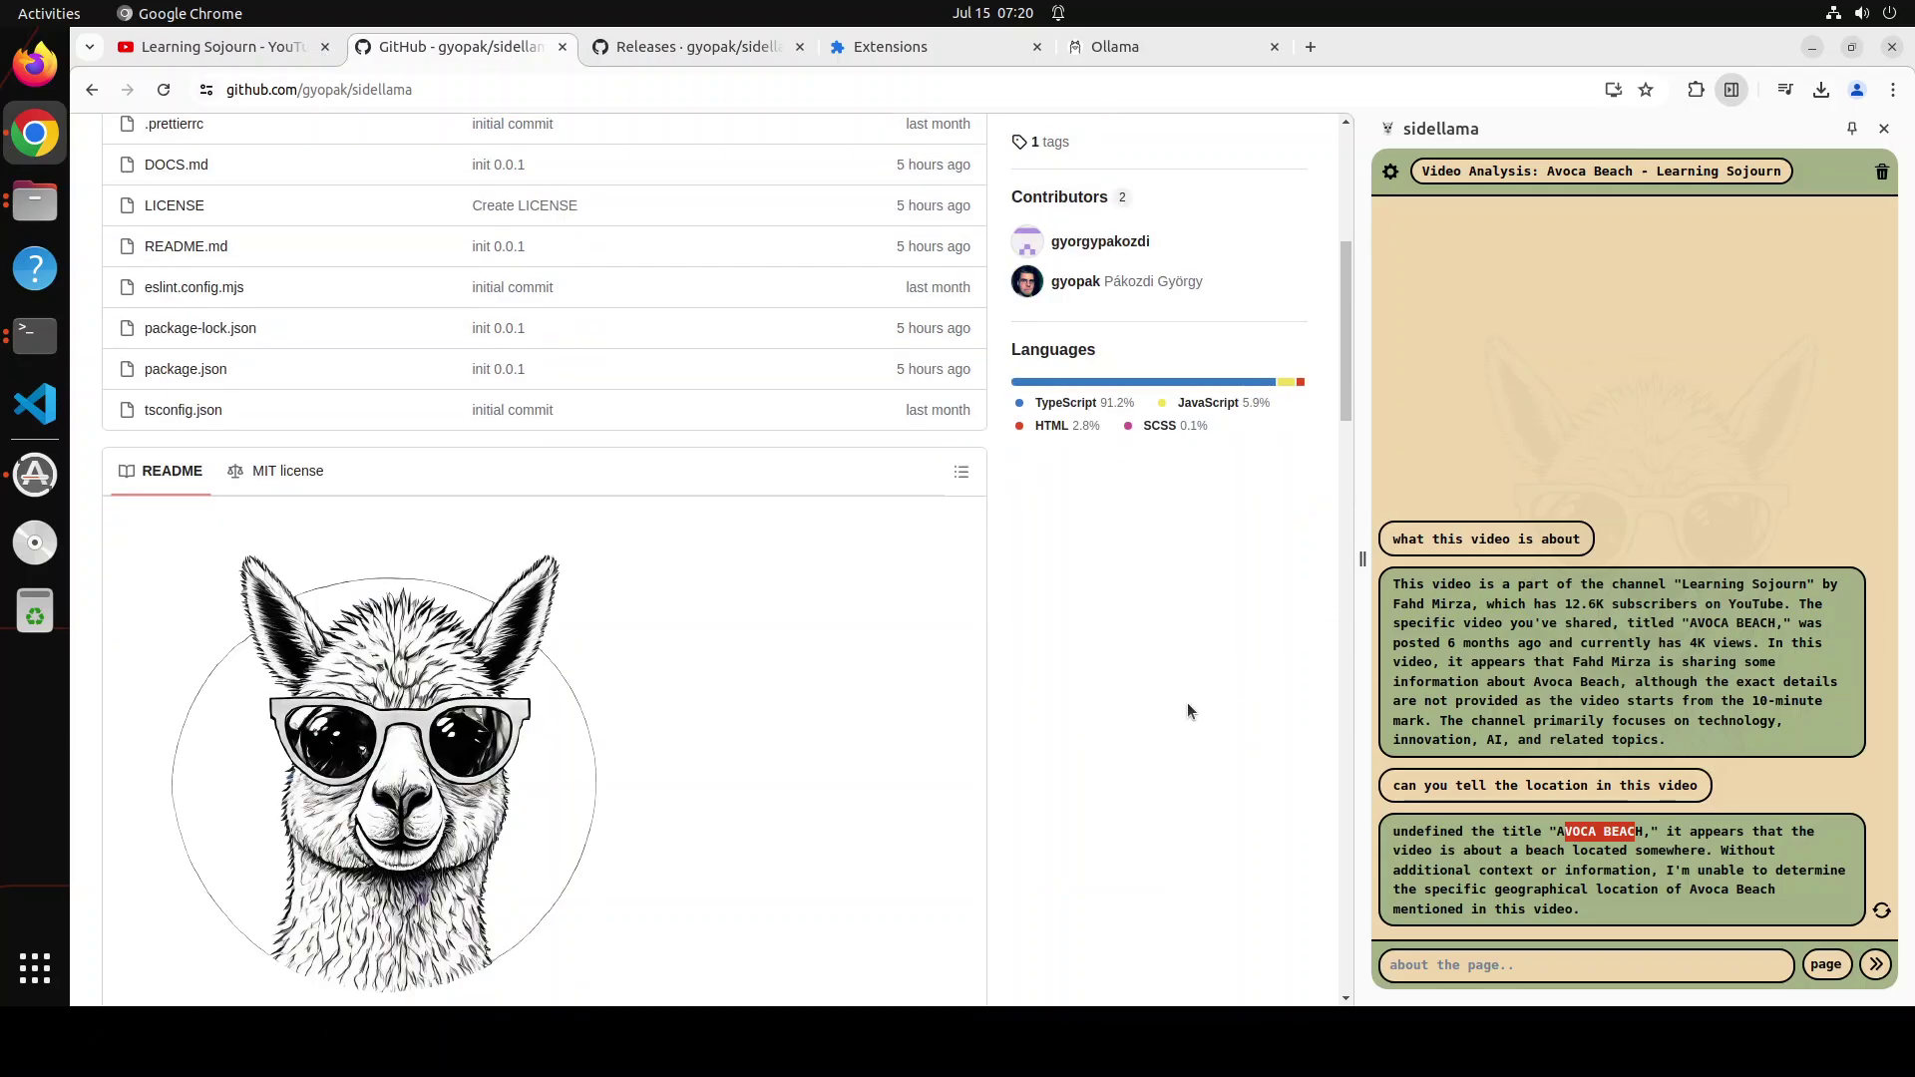